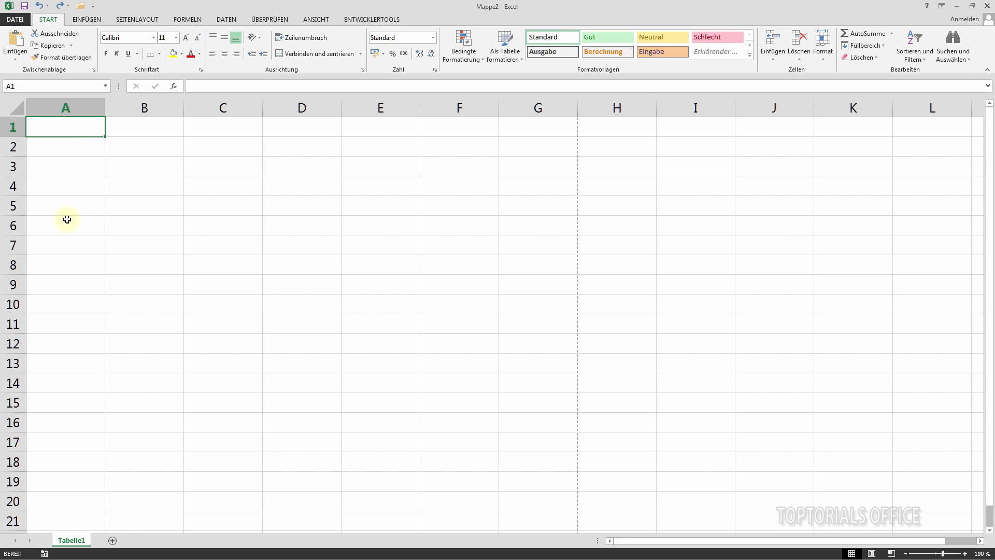
# Enter the year 2017 in A1 and select cells A3:B3
pyautogui.click(60, 126)
pyautogui.write('201')
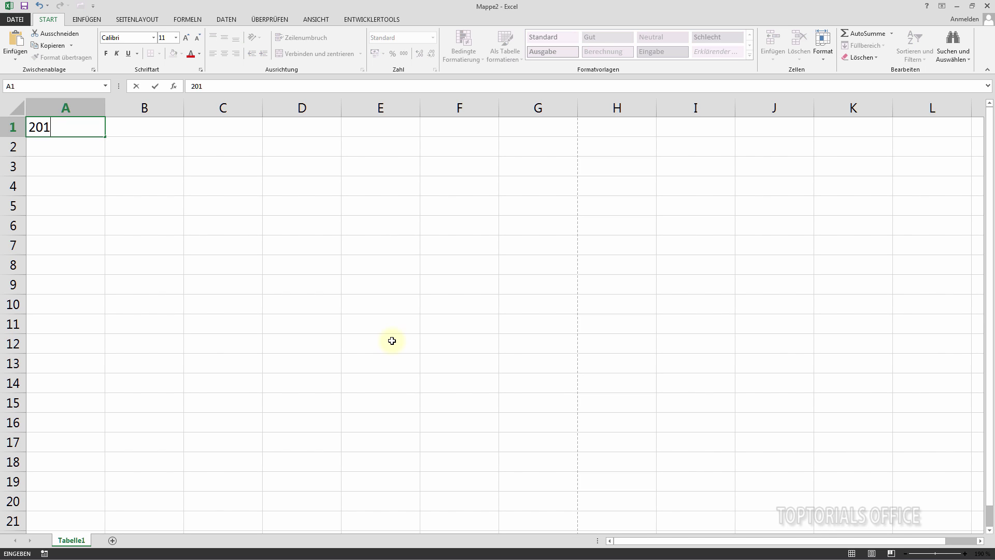
pyautogui.write('7')
pyautogui.press('Return')
pyautogui.press('Return')
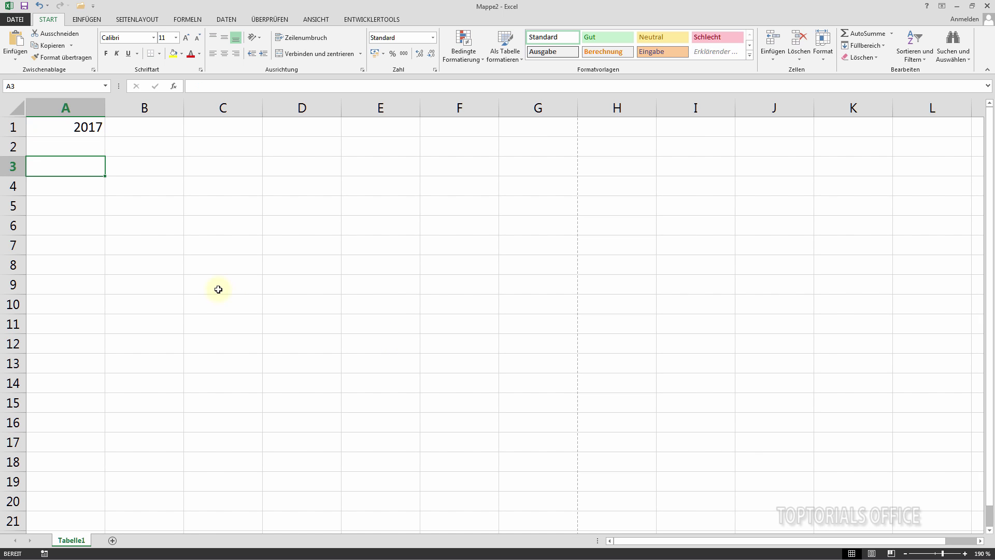
pyautogui.moveTo(135, 163); pyautogui.dragTo(55, 164)
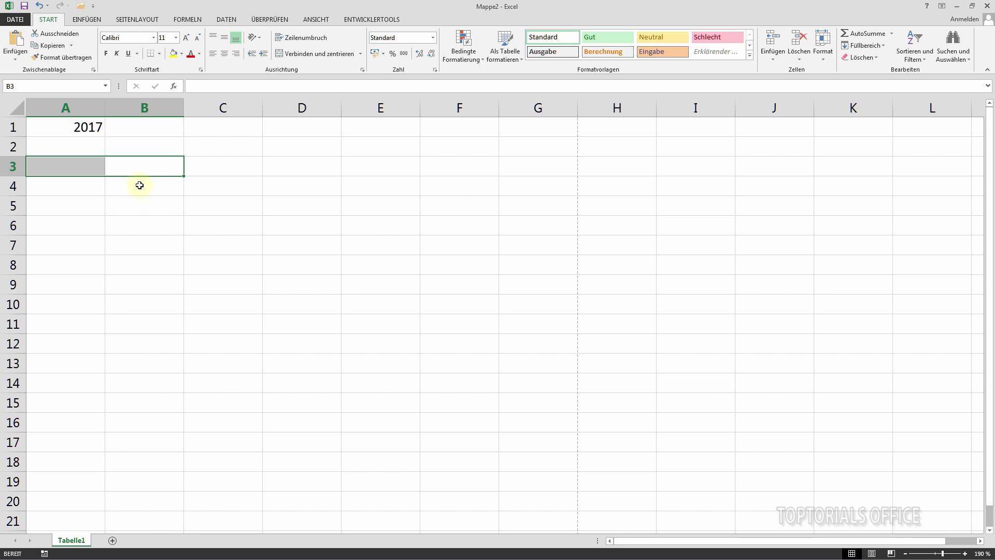
# Merge and centre A3:B3, then enter Januar in it
pyautogui.click(302, 54)
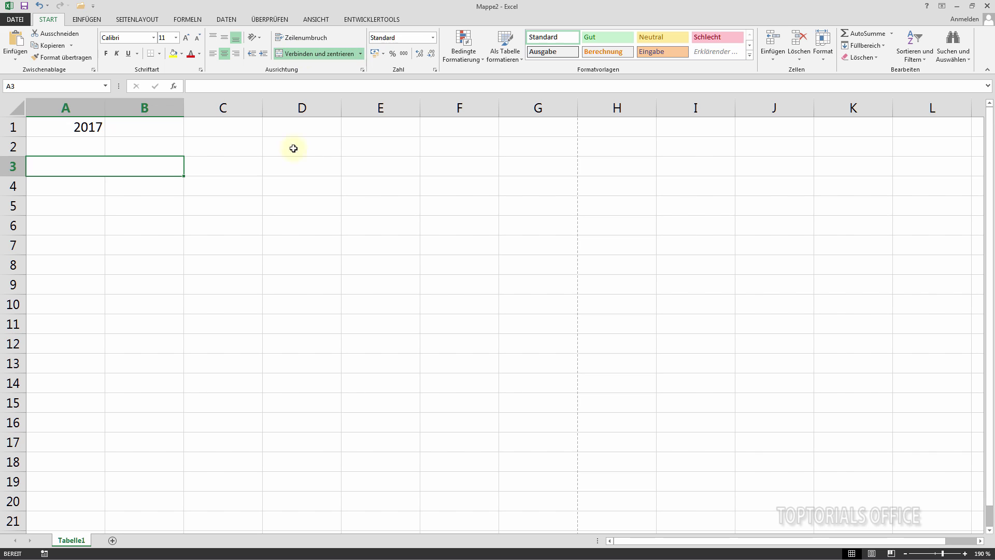
pyautogui.click(86, 163)
pyautogui.write('Januar')
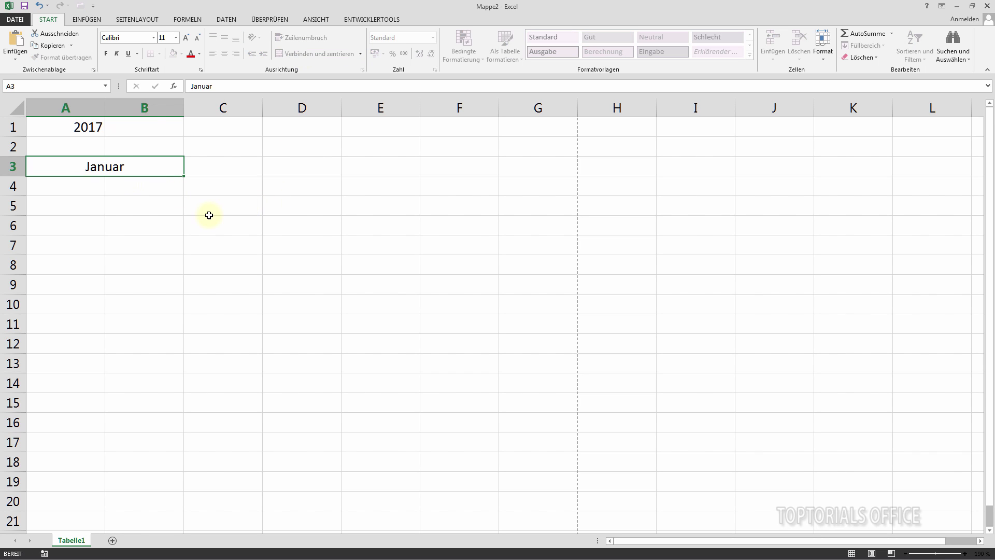
pyautogui.press('Return')
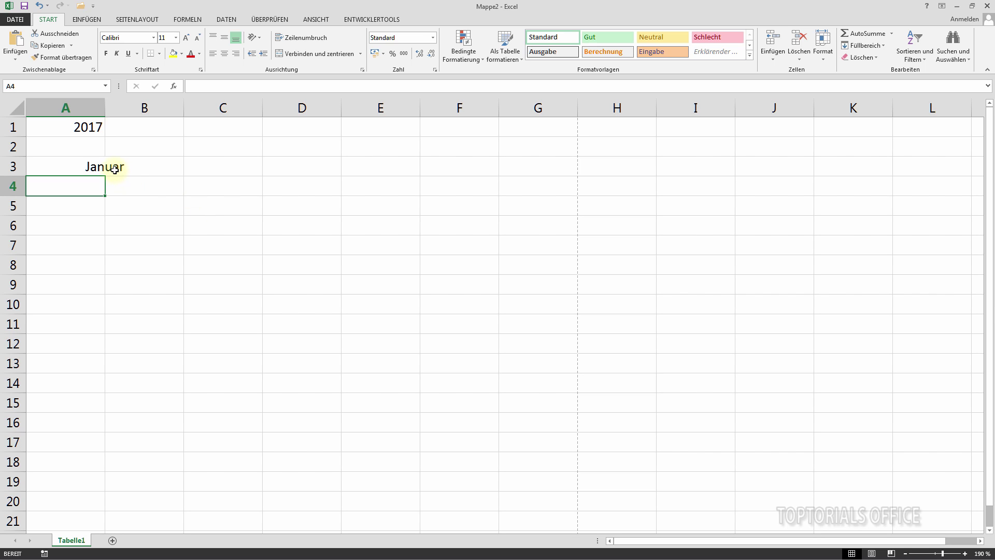
# Autofill the month names from Januar across row 3 and check the filled months
pyautogui.click(113, 168)
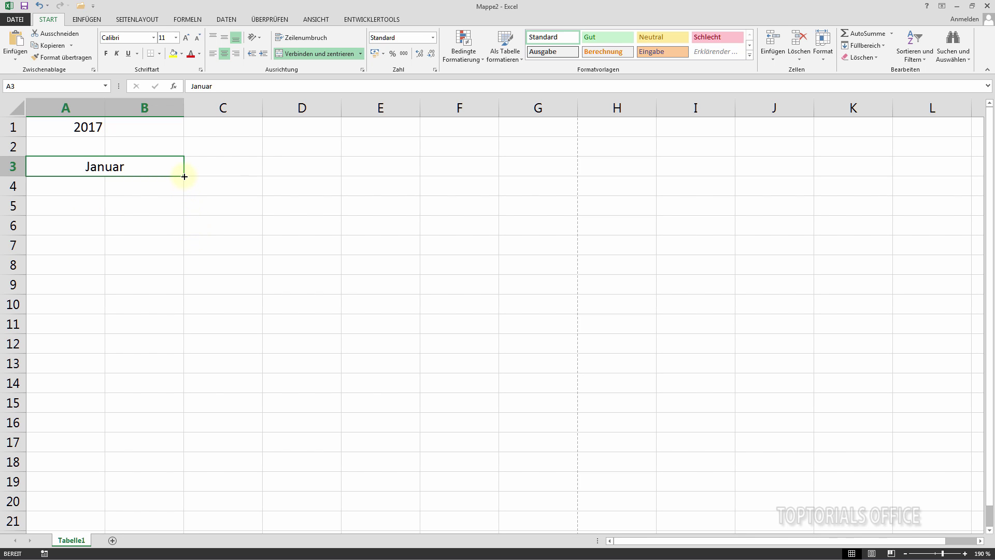
pyautogui.moveTo(185, 176)
pyautogui.mouseDown()
pyautogui.moveTo(766, 175)
pyautogui.moveTo(970, 162)
pyautogui.moveTo(584, 149)
pyautogui.moveTo(508, 151)
pyautogui.moveTo(499, 172)
pyautogui.mouseUp()
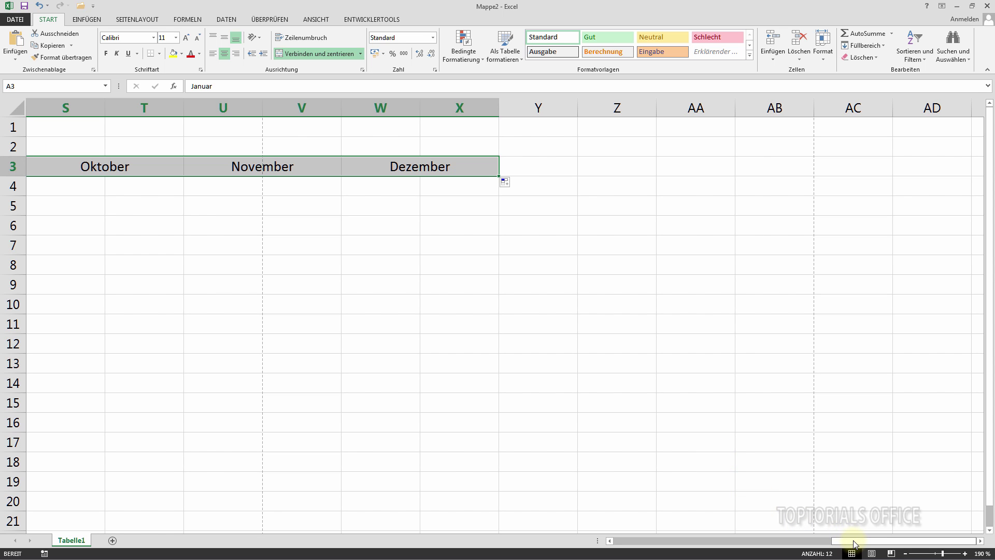
pyautogui.moveTo(853, 541)
pyautogui.mouseDown()
pyautogui.moveTo(771, 557)
pyautogui.moveTo(604, 541)
pyautogui.mouseUp()
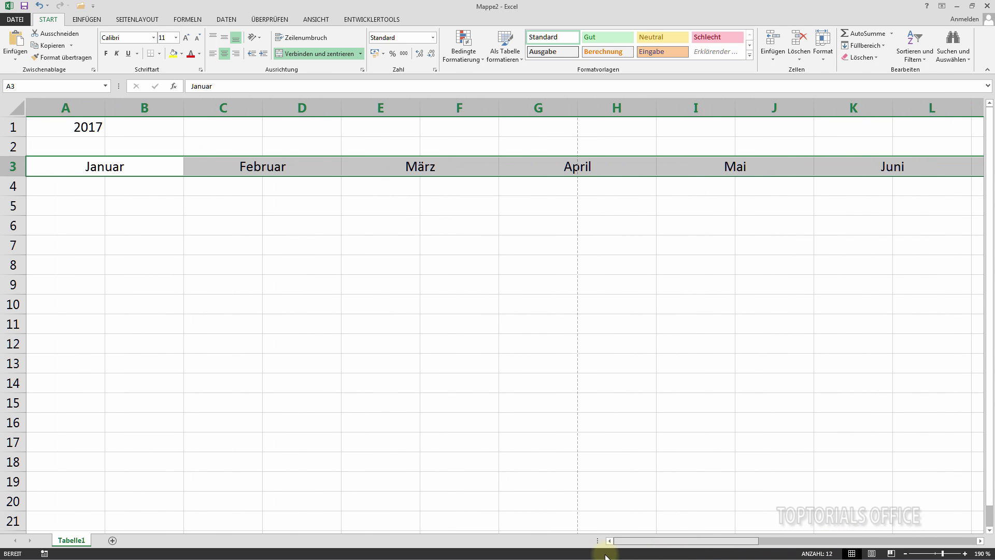
pyautogui.click(263, 171)
pyautogui.click(388, 169)
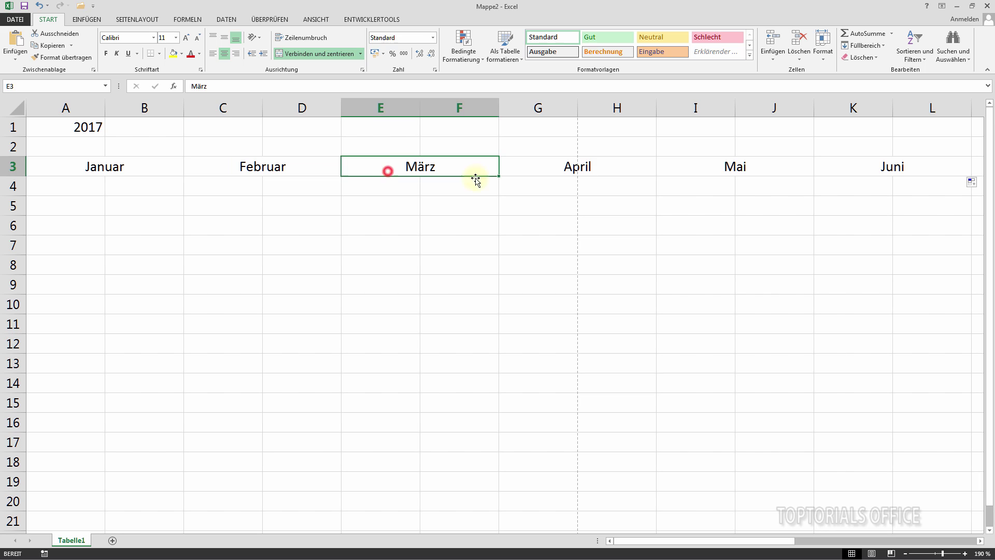
pyautogui.click(563, 170)
pyautogui.click(738, 172)
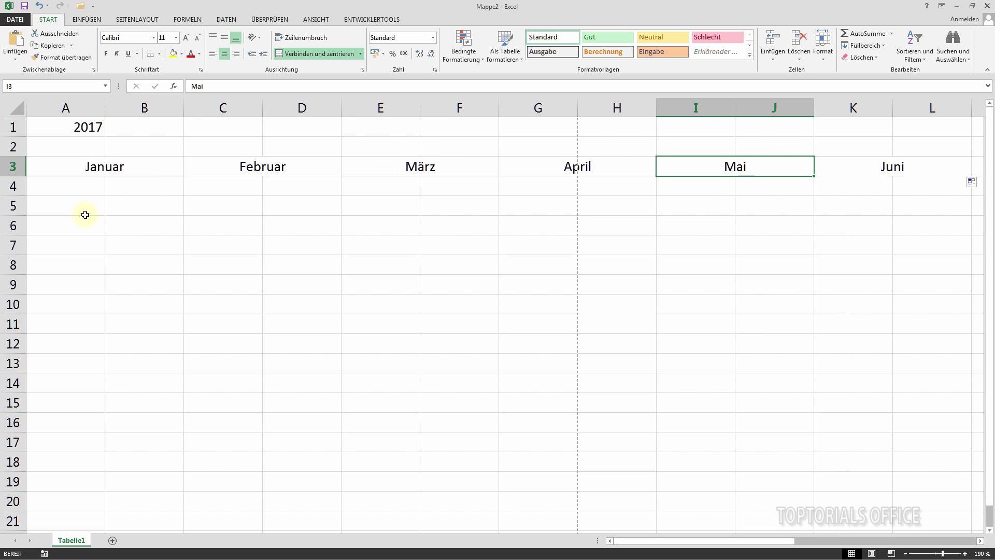
pyautogui.click(133, 184)
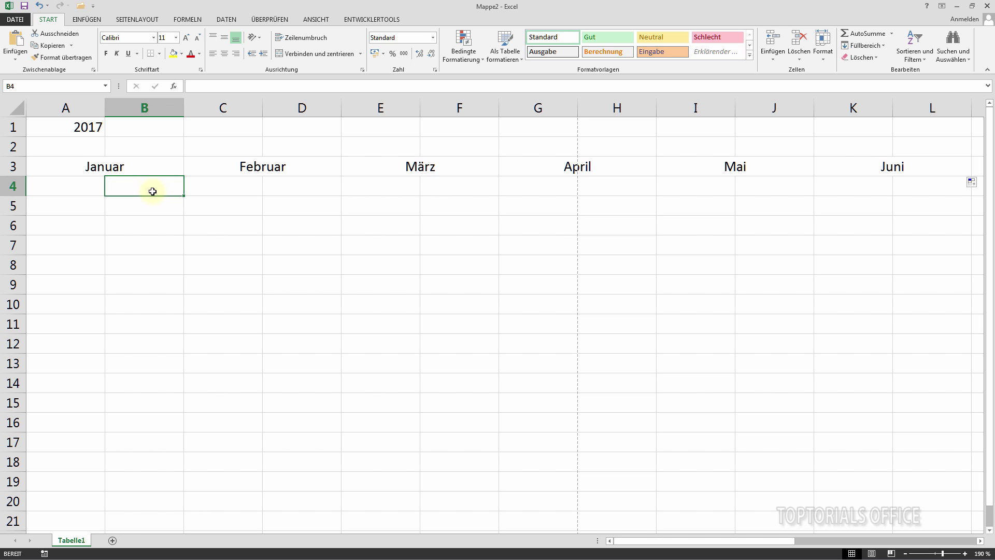
# Enter =DATUM(A1;1;1) in B4 so it shows 01.01.2017
pyautogui.click(83, 185)
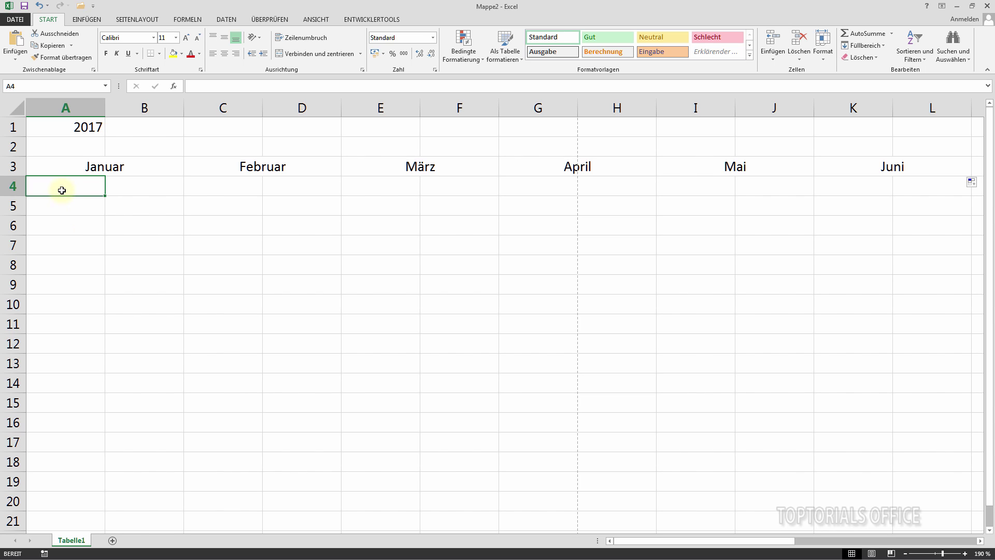
pyautogui.click(147, 185)
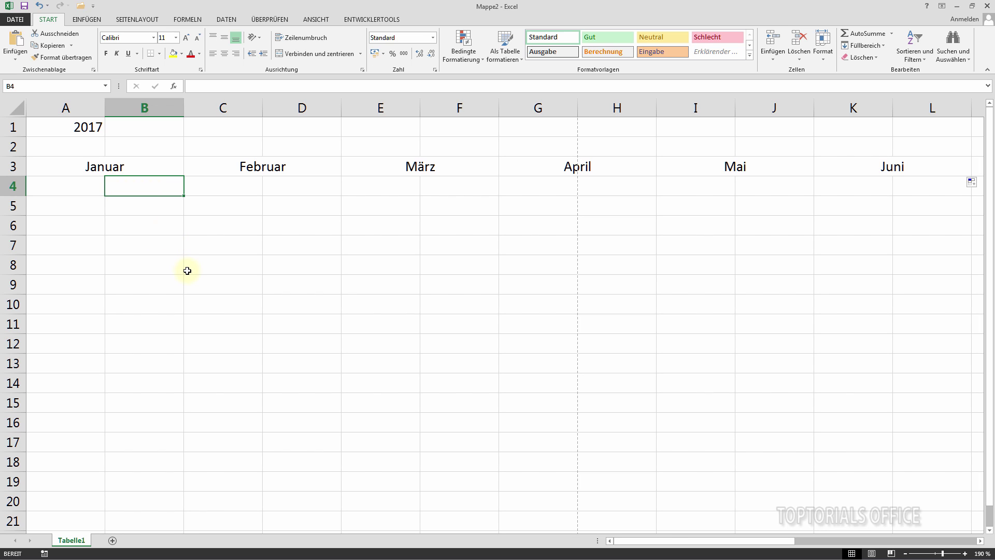
pyautogui.write('=')
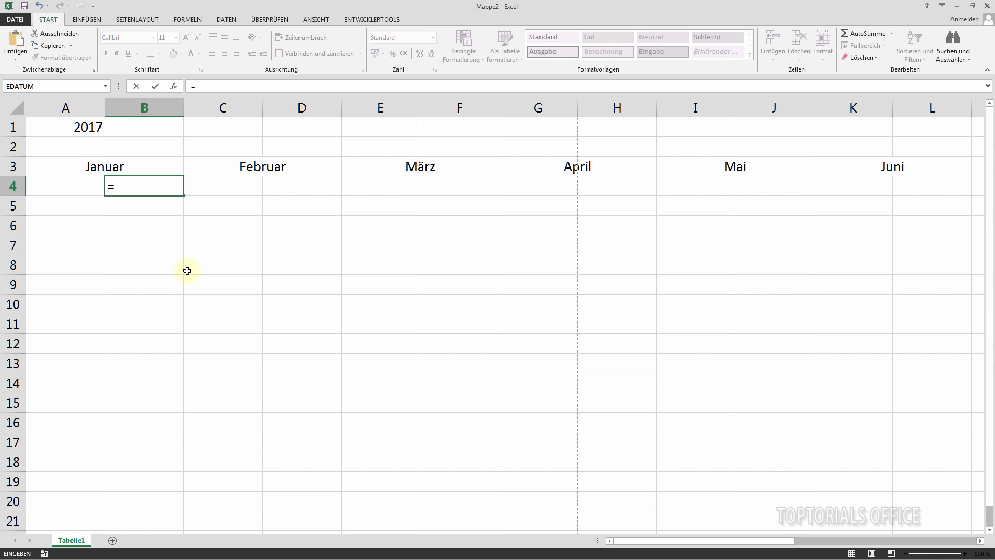
pyautogui.write('datum')
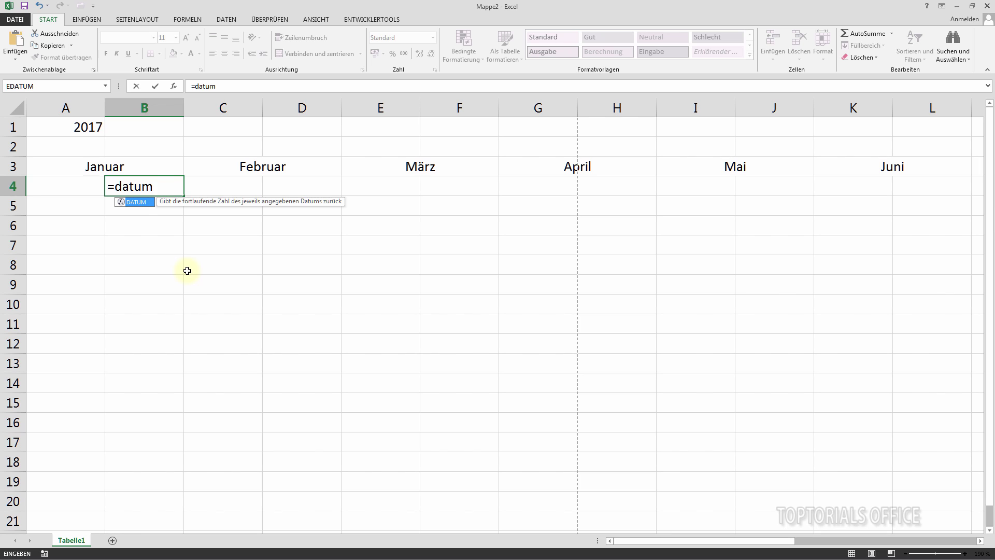
pyautogui.write('(')
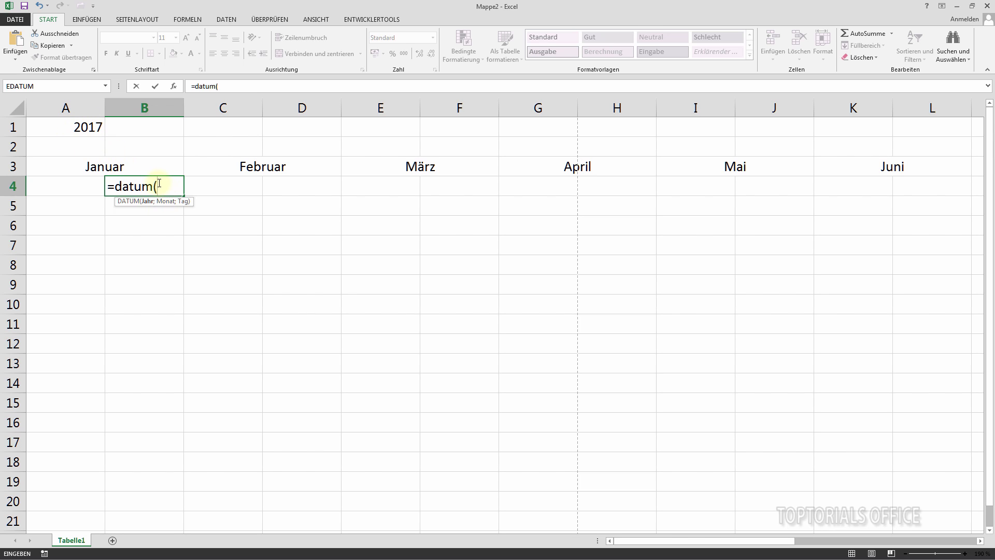
pyautogui.click(77, 127)
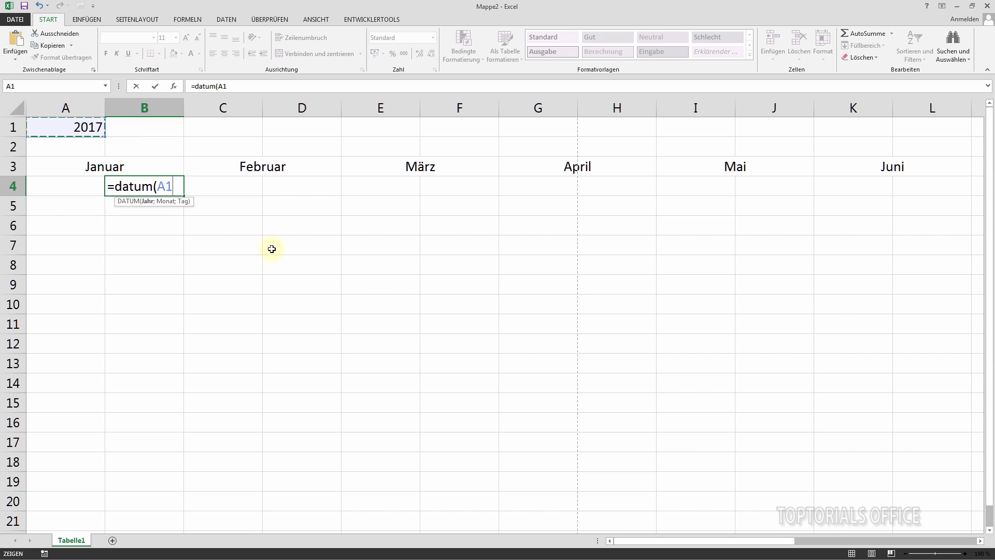
pyautogui.write(';')
pyautogui.write('1')
pyautogui.write(';1')
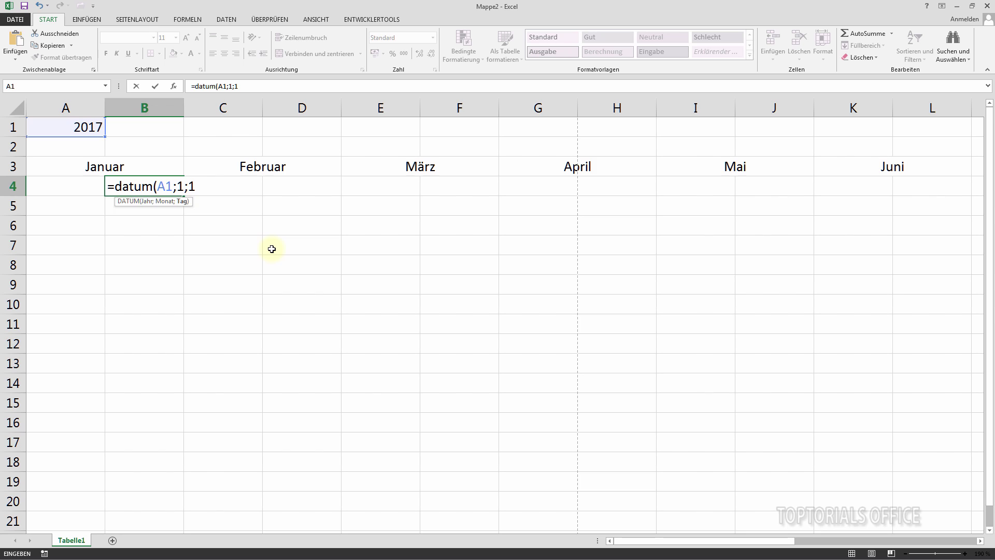
pyautogui.write(')')
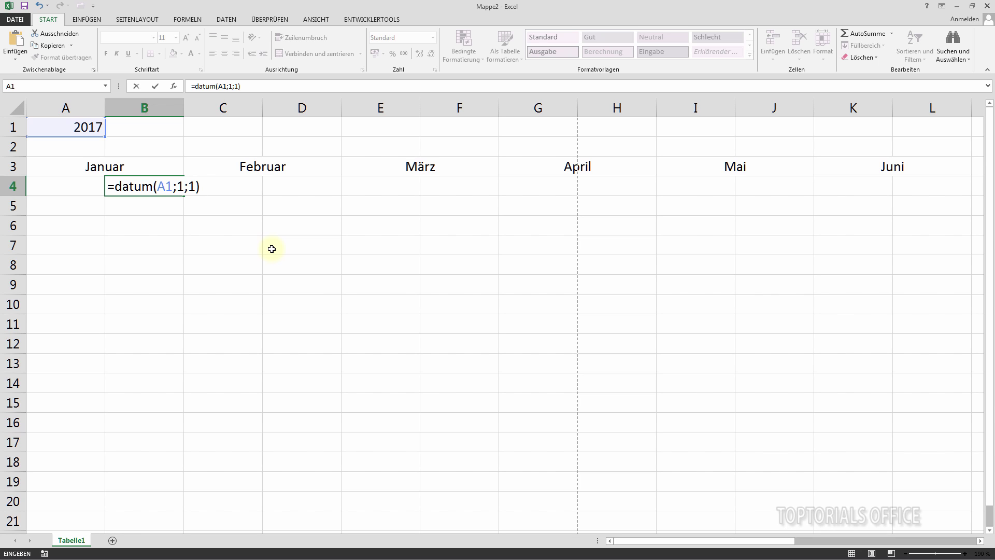
pyautogui.press('Return')
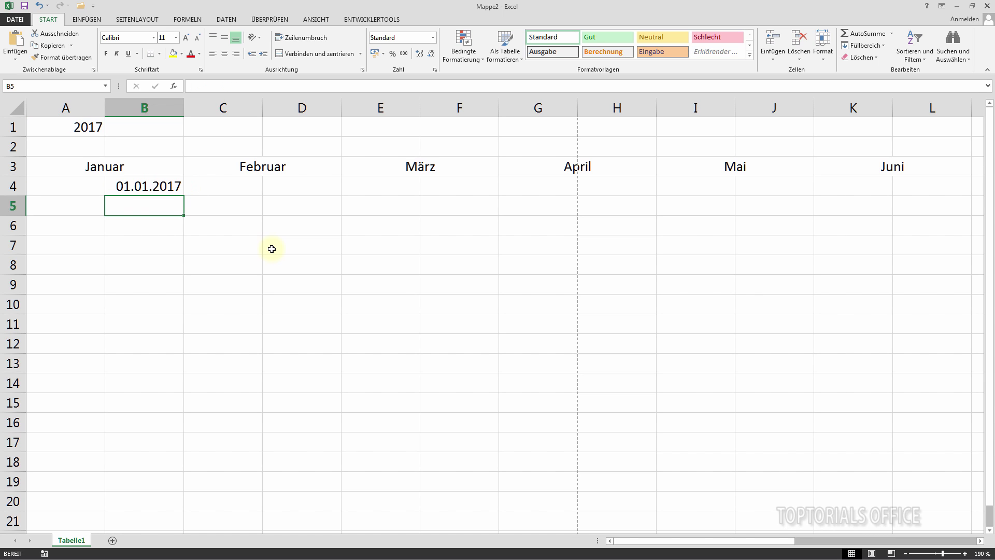
pyautogui.click(85, 128)
# Change the year in A1 to 2016 and make A4 repeat B4's date with =B4
pyautogui.write('2016')
pyautogui.press('Return')
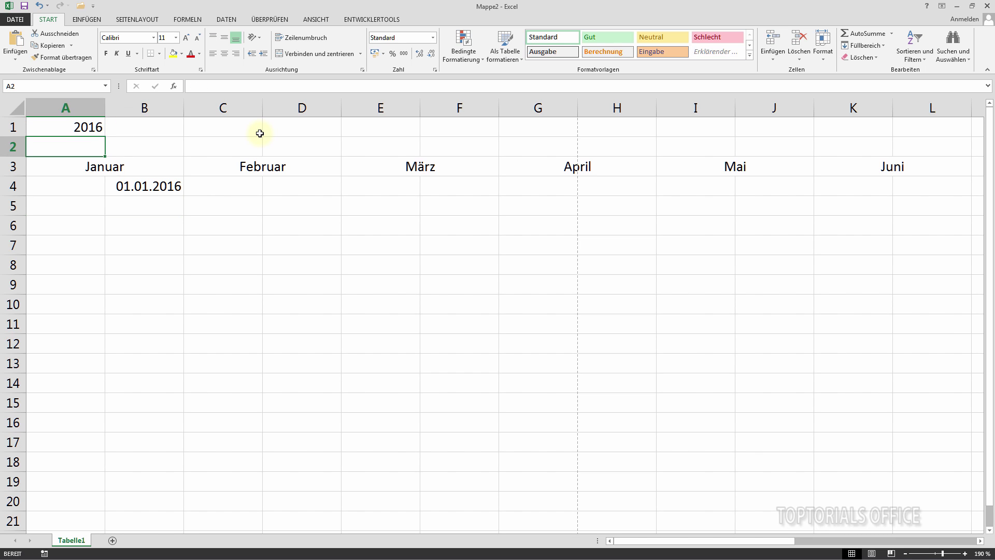
pyautogui.click(85, 187)
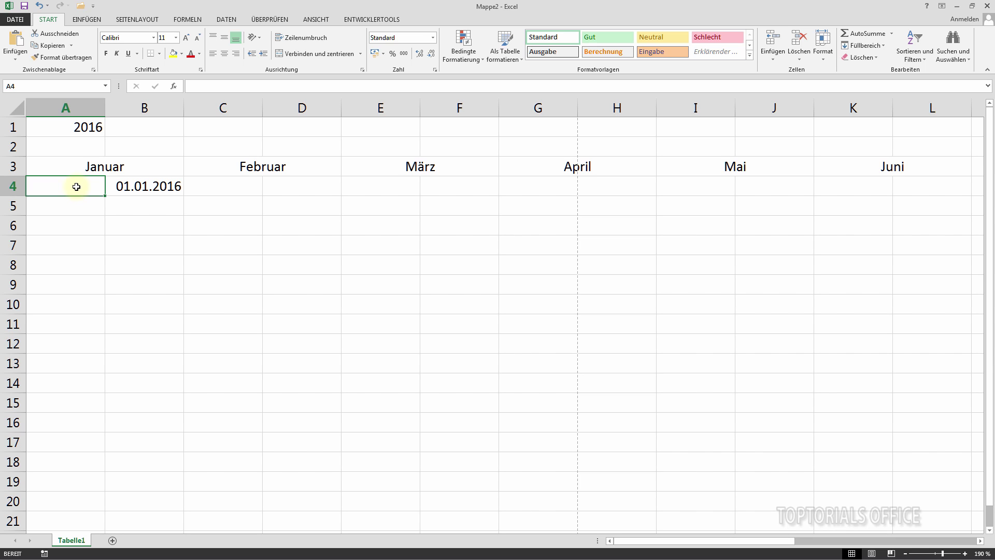
pyautogui.write('=')
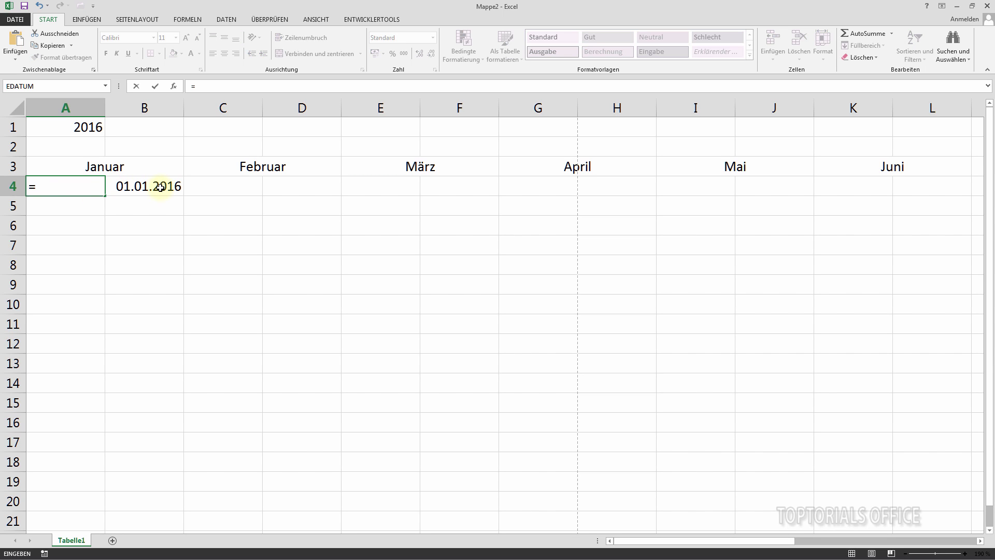
pyautogui.click(161, 187)
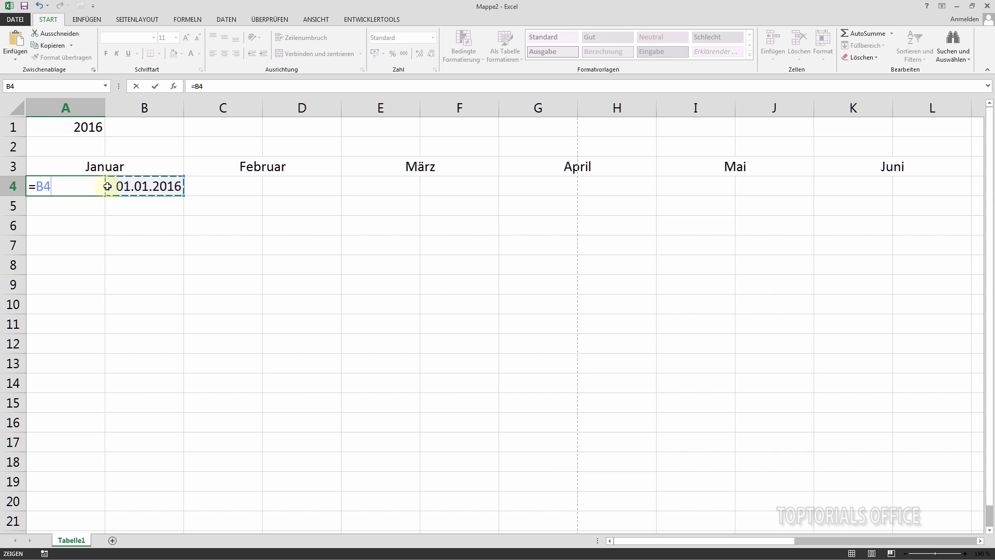
pyautogui.press('Return')
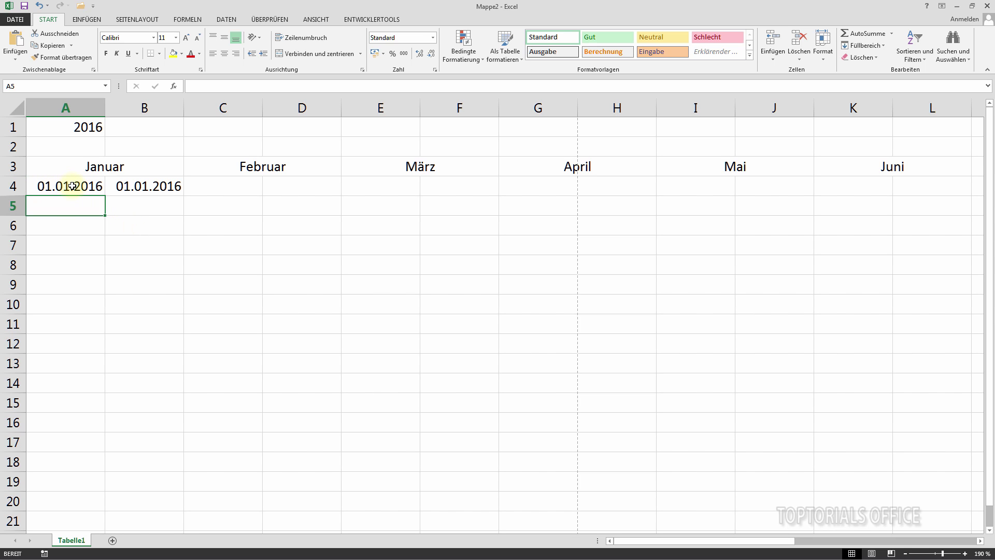
# Give A4 the custom number format TTT so it shows the weekday Fr
pyautogui.rightClick(72, 186)
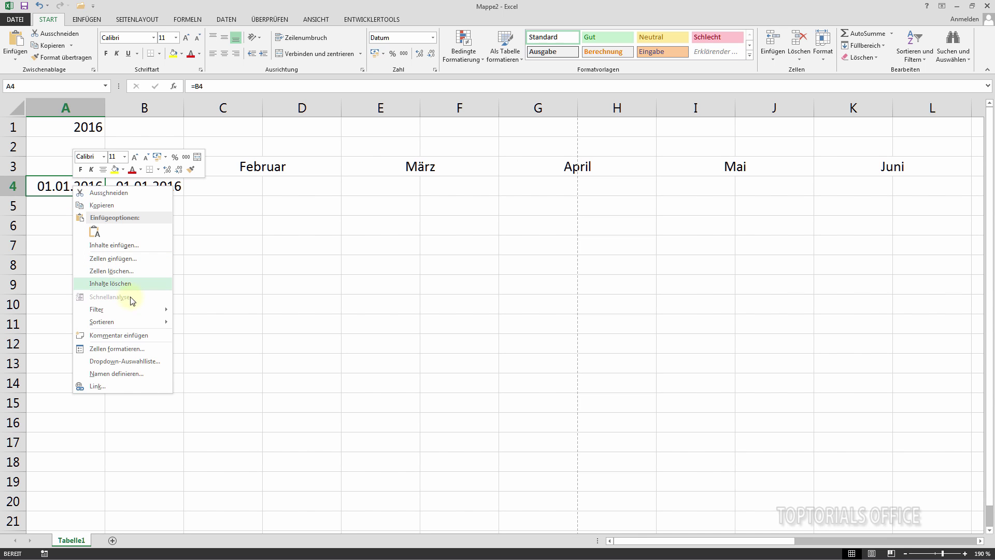
pyautogui.click(130, 348)
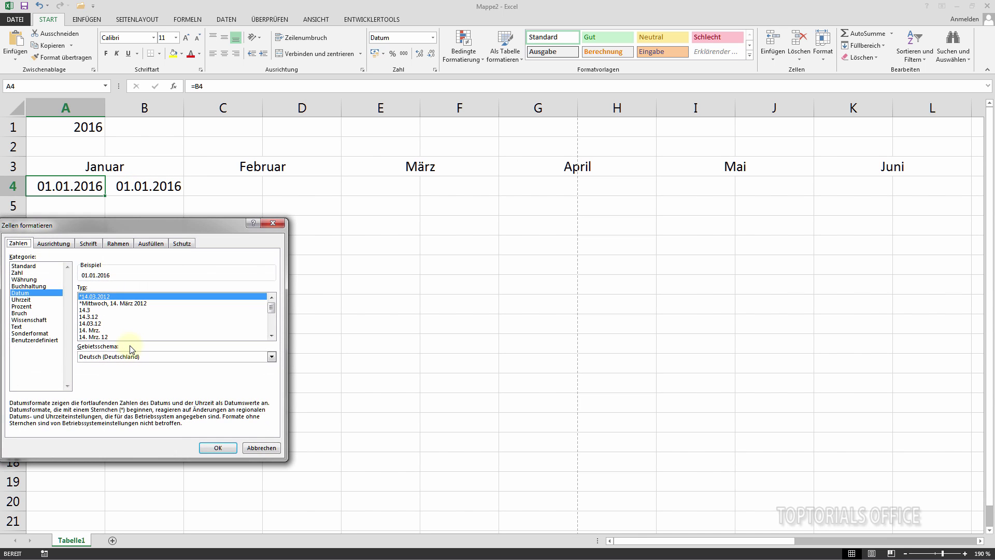
pyautogui.moveTo(117, 225); pyautogui.dragTo(360, 89)
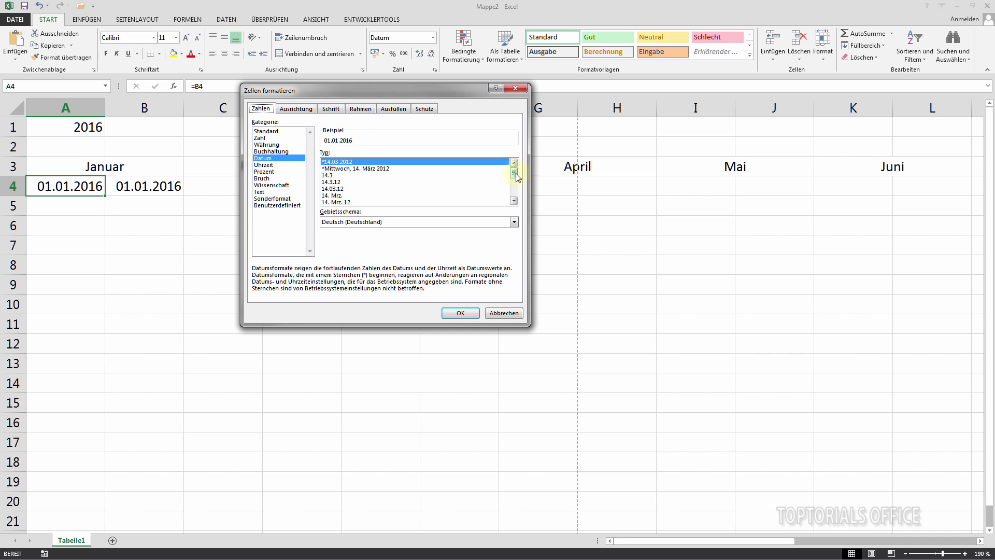
pyautogui.moveTo(515, 174)
pyautogui.mouseDown()
pyautogui.moveTo(515, 191)
pyautogui.moveTo(514, 172)
pyautogui.mouseUp()
pyautogui.click(257, 206)
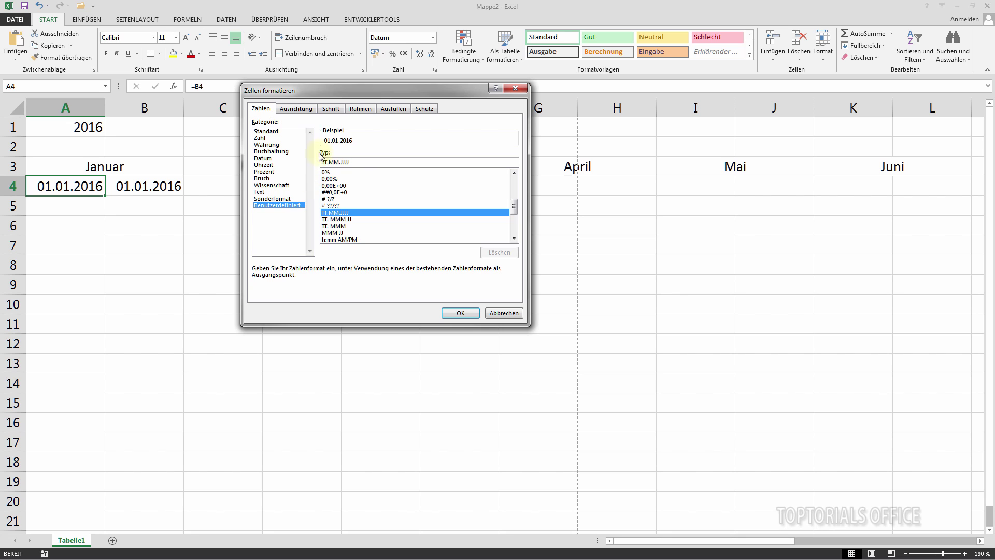
pyautogui.doubleClick(357, 163)
pyautogui.press('BackSpace')
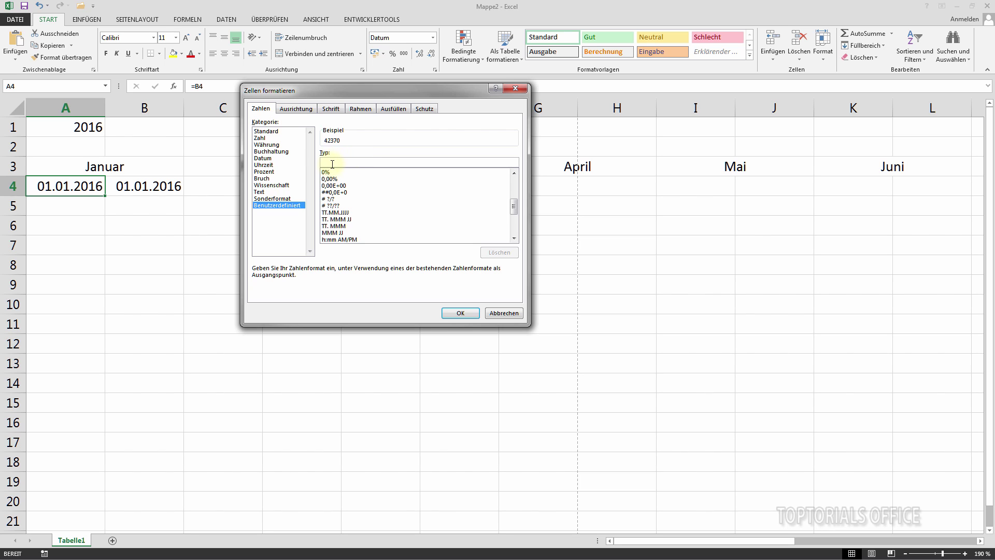
pyautogui.write('T')
pyautogui.write('T')
pyautogui.write('T')
pyautogui.press('BackSpace')
pyautogui.click(450, 312)
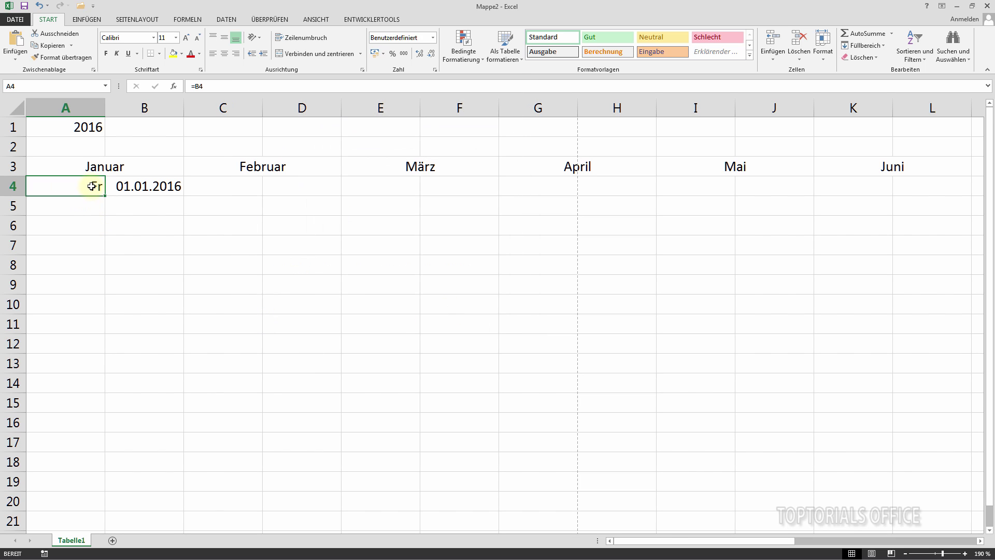
pyautogui.click(149, 188)
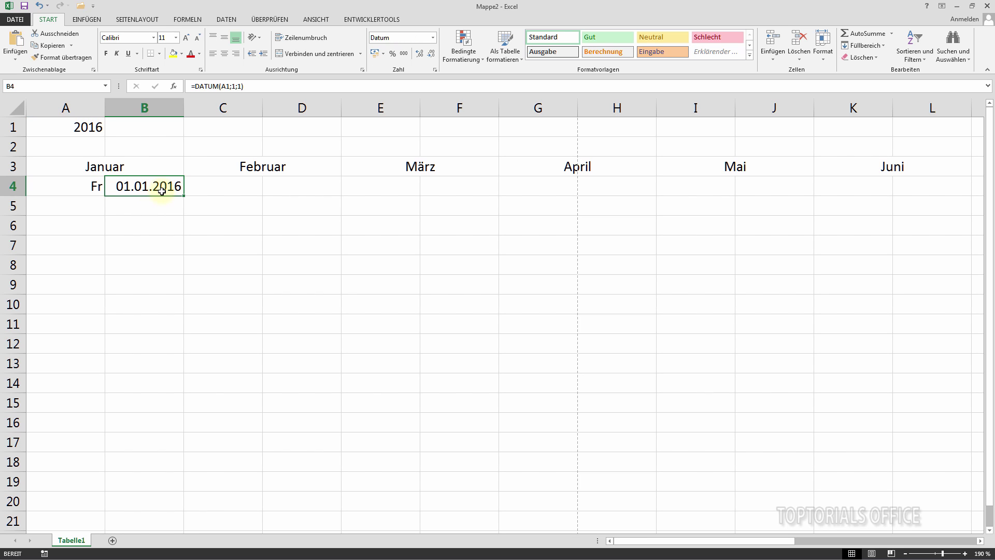
# Apply the custom format TT.MM to B4 so the date reads 01.01
pyautogui.rightClick(163, 190)
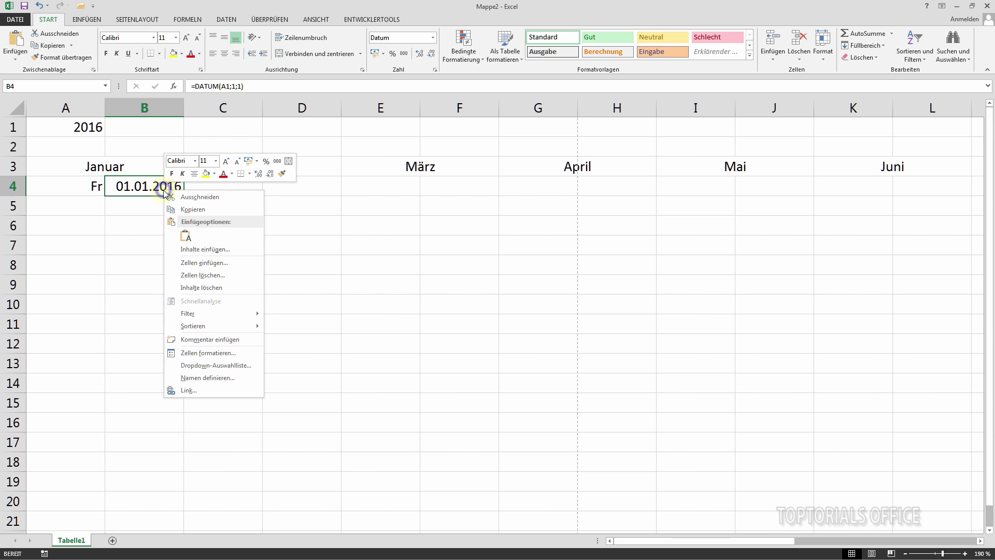
pyautogui.click(232, 354)
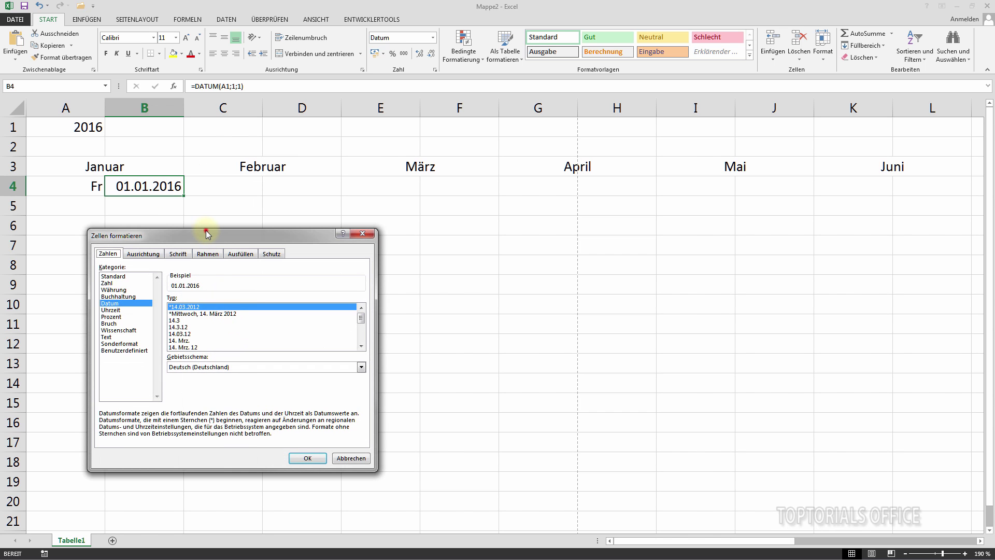
pyautogui.moveTo(206, 230); pyautogui.dragTo(391, 113)
pyautogui.click(309, 233)
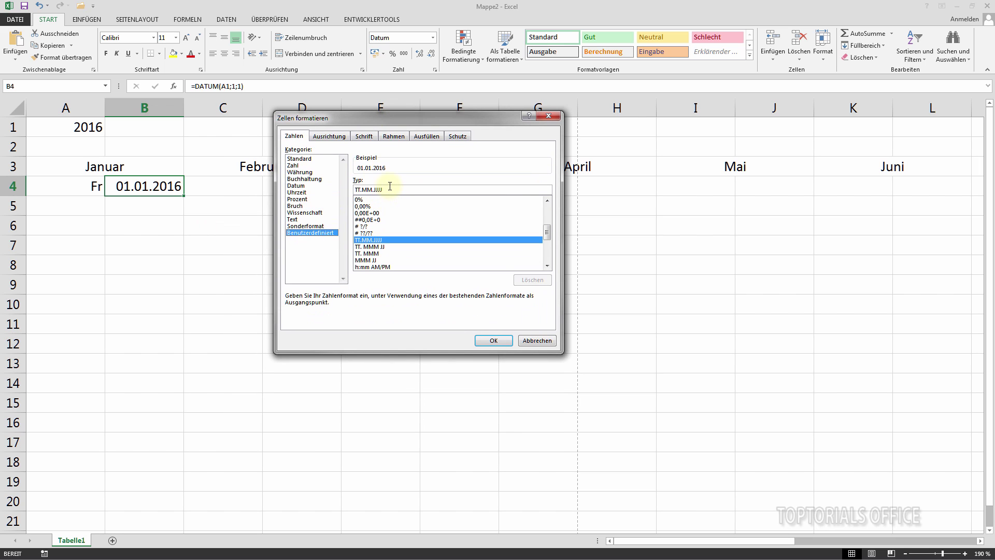
pyautogui.doubleClick(389, 189)
pyautogui.press('BackSpace')
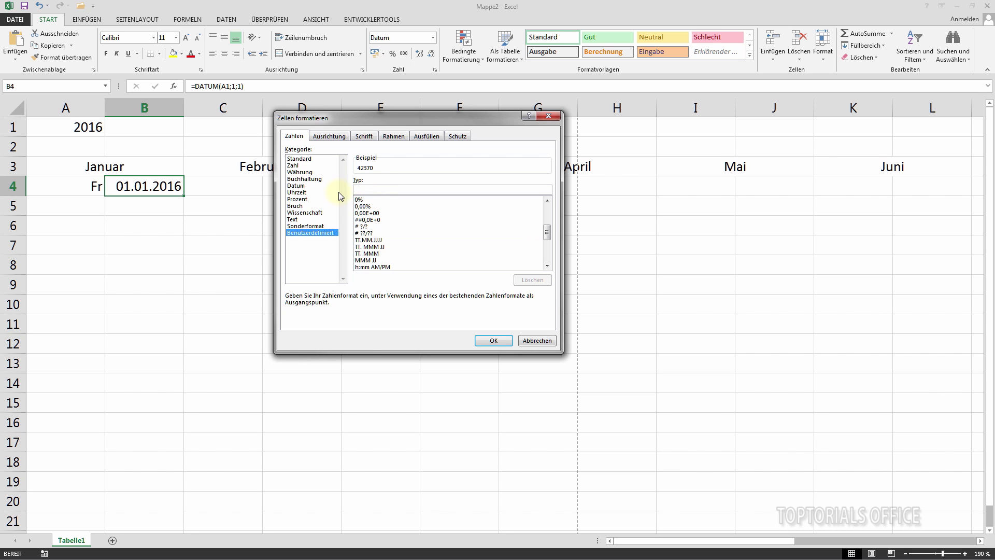
pyautogui.write('TT')
pyautogui.write('M')
pyautogui.write('M')
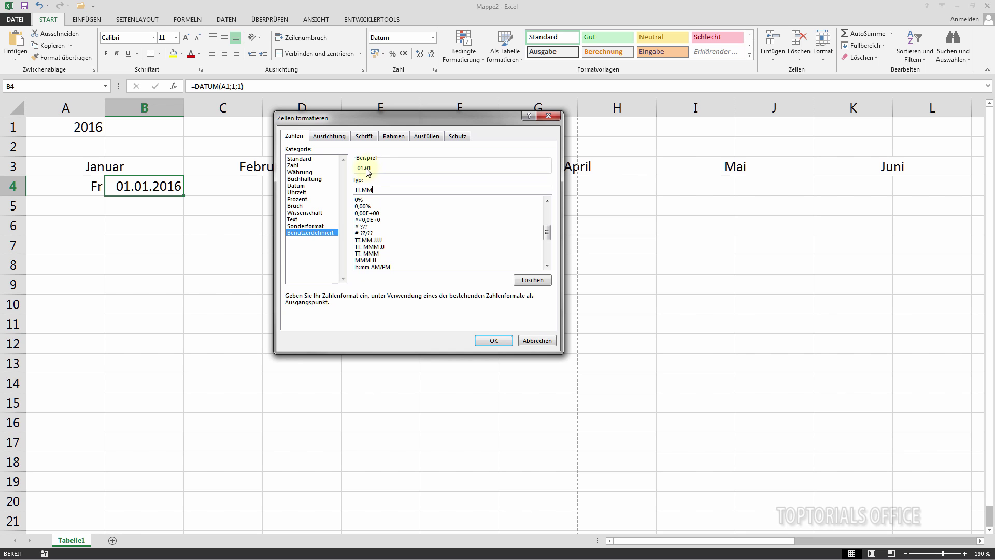
pyautogui.click(487, 340)
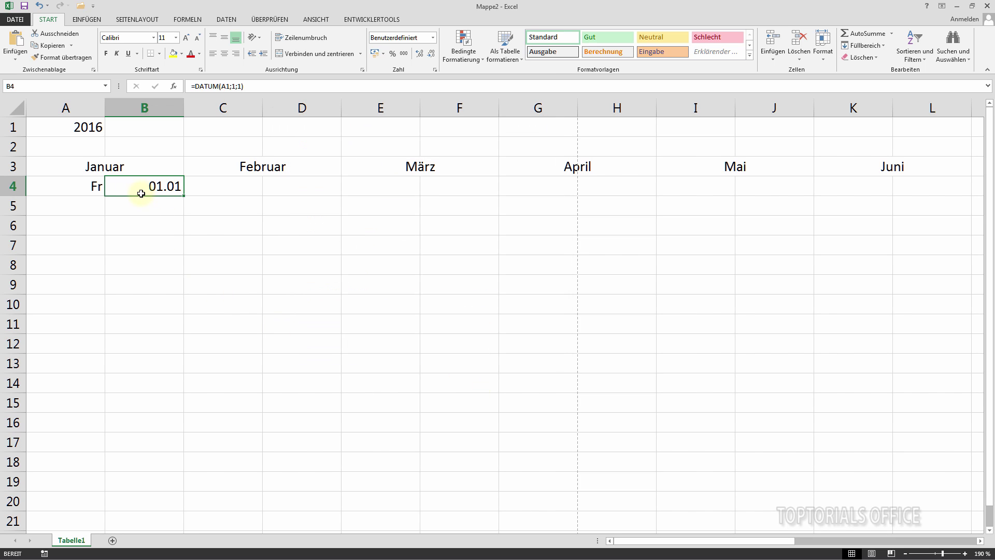
# Set the year in A1 back to 2017 so A4 shows So
pyautogui.click(85, 132)
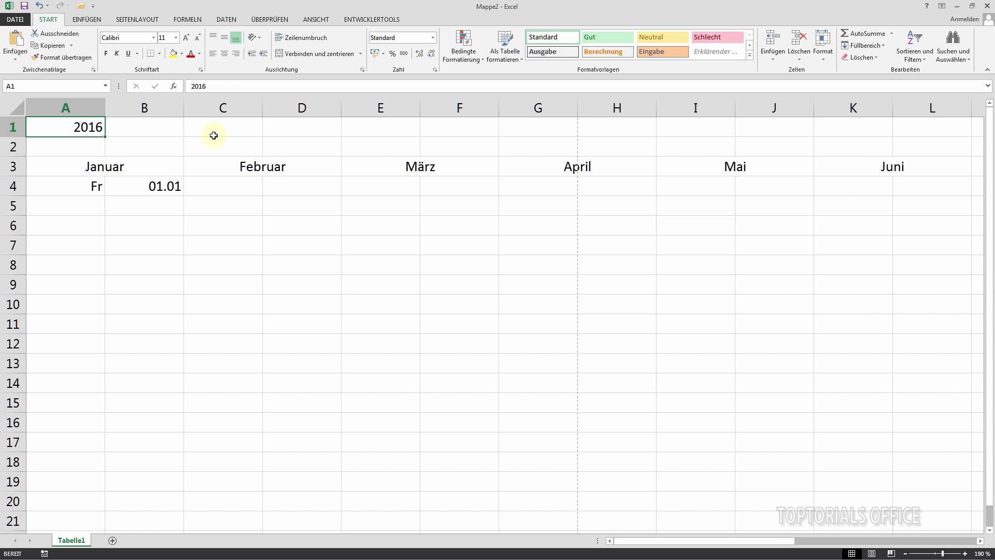
pyautogui.write('2017')
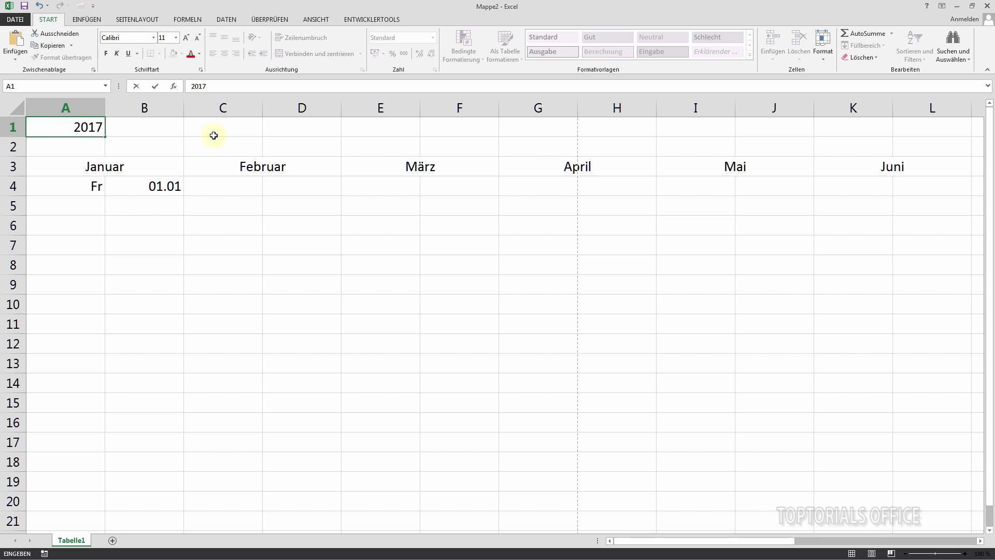
pyautogui.press('Return')
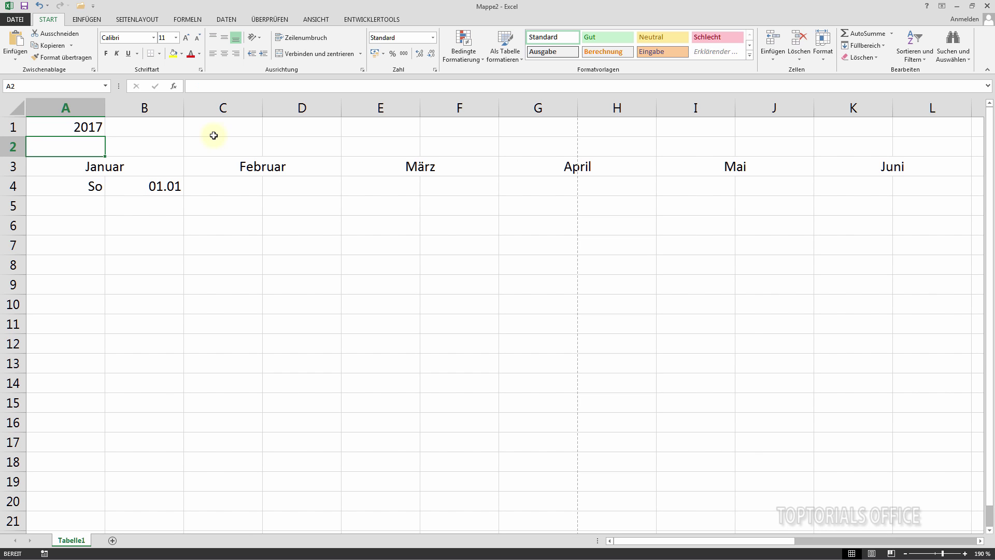
pyautogui.click(175, 189)
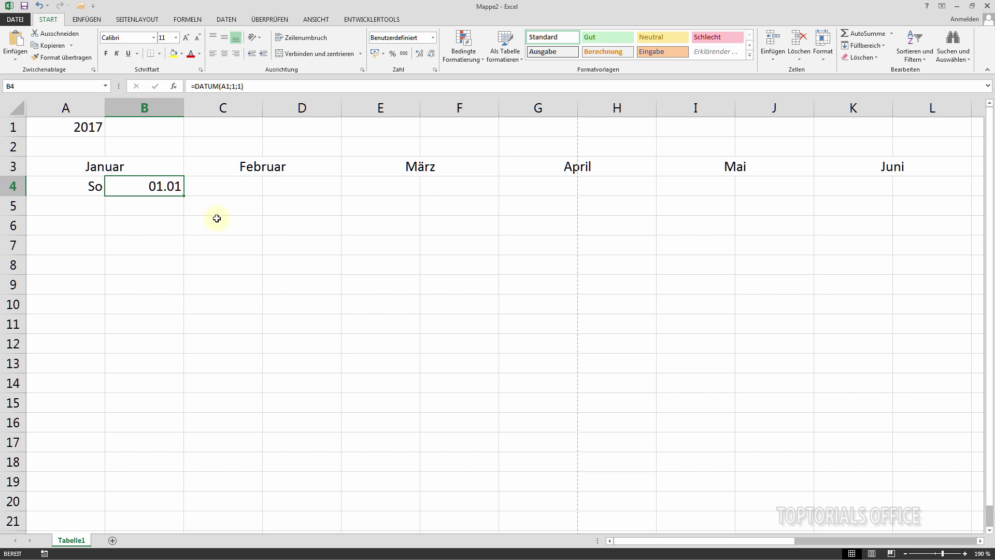
pyautogui.click(294, 188)
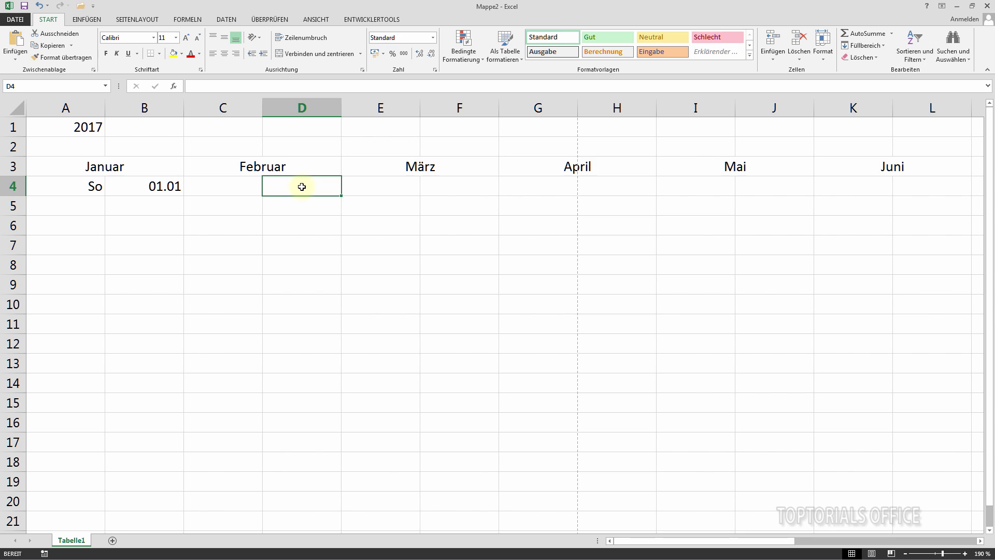
# Enter =EDATUM(B4;1) in D4 for the February start date (shows 42767)
pyautogui.write('=')
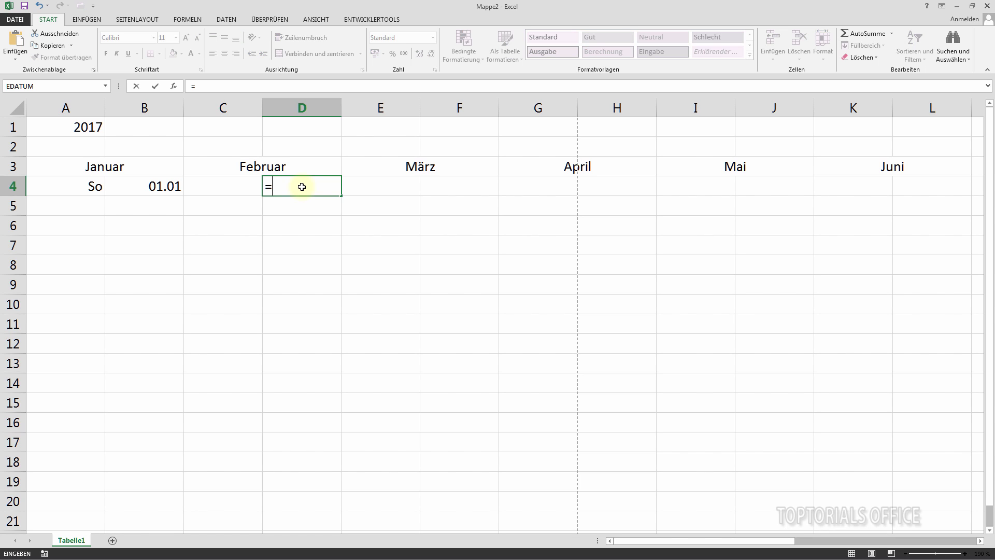
pyautogui.write('eda')
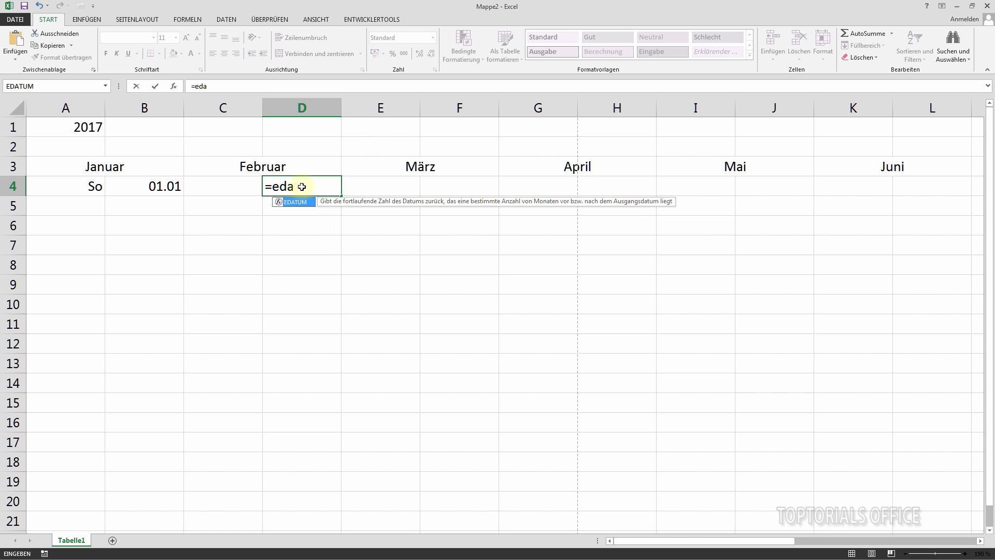
pyautogui.write('tum')
pyautogui.write('(')
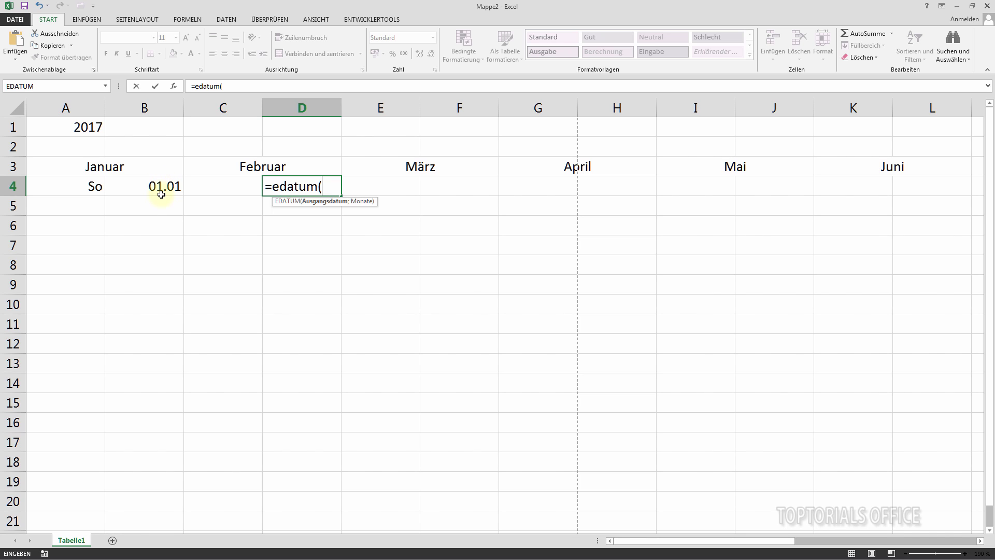
pyautogui.click(153, 187)
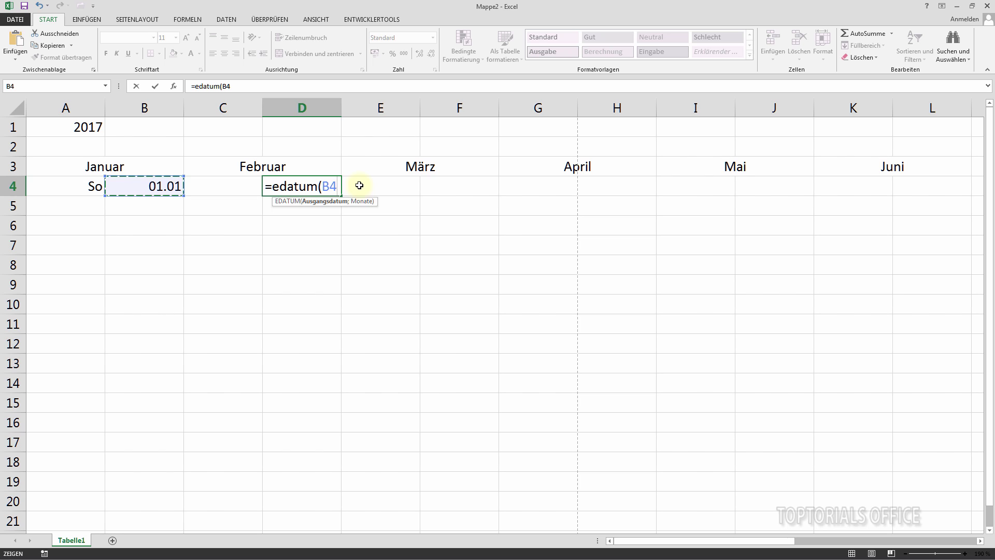
pyautogui.write(';')
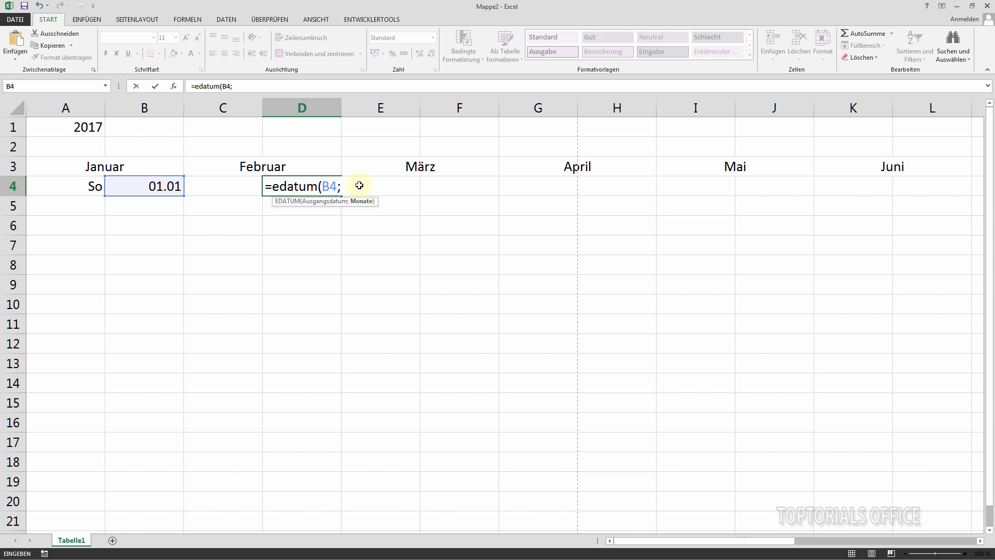
pyautogui.write('1')
pyautogui.press('Return')
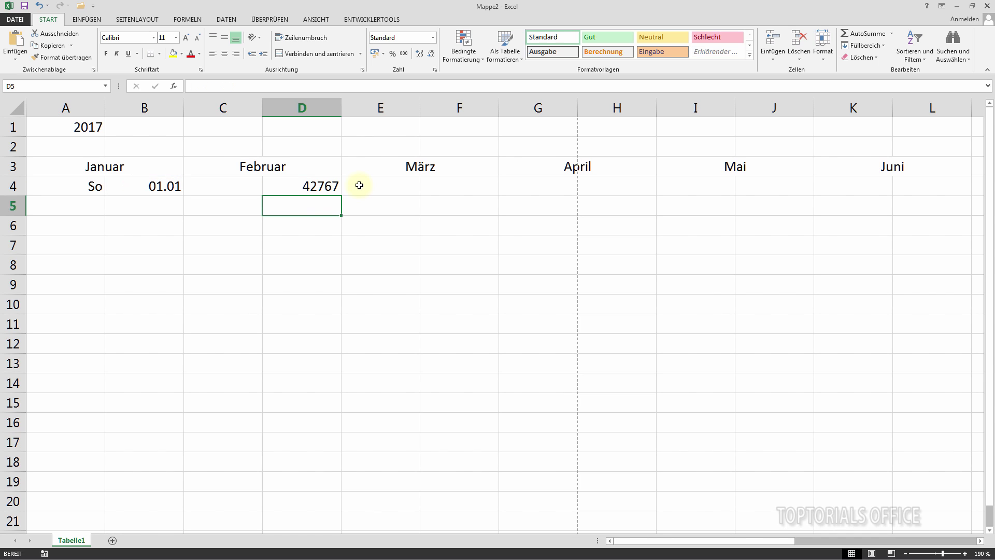
pyautogui.click(303, 184)
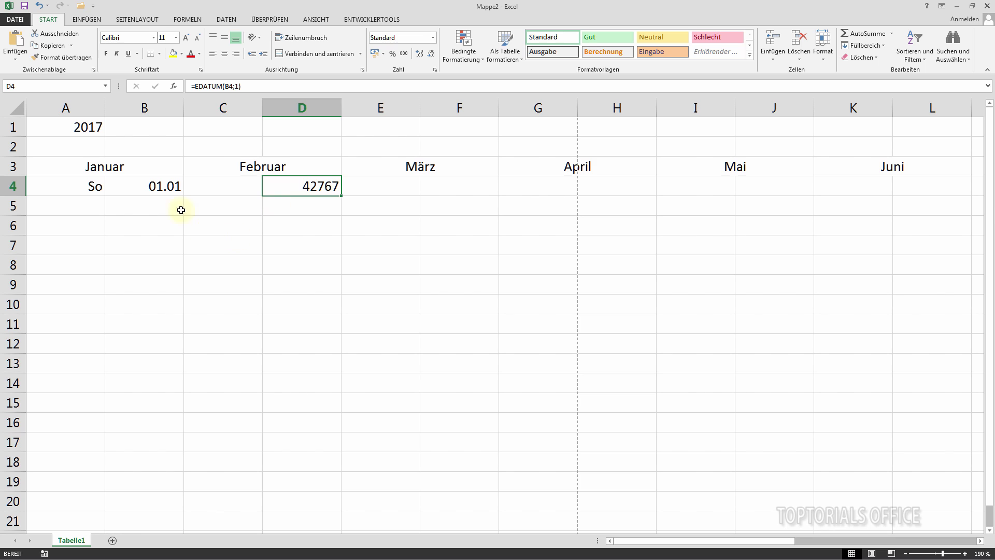
pyautogui.click(160, 188)
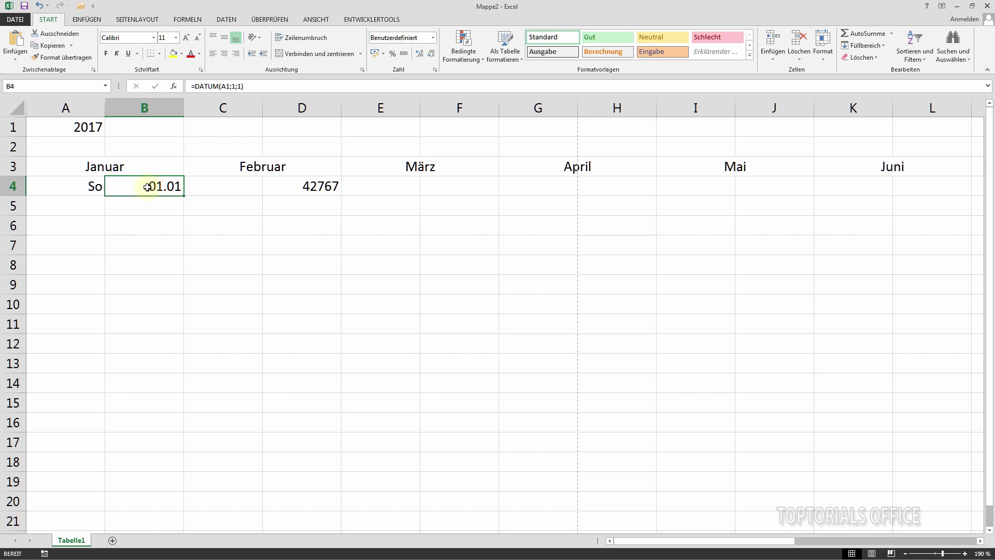
# Copy B4's day.month format to D4 so it reads 01.02, keeping A4's =B4 formula
pyautogui.click(61, 58)
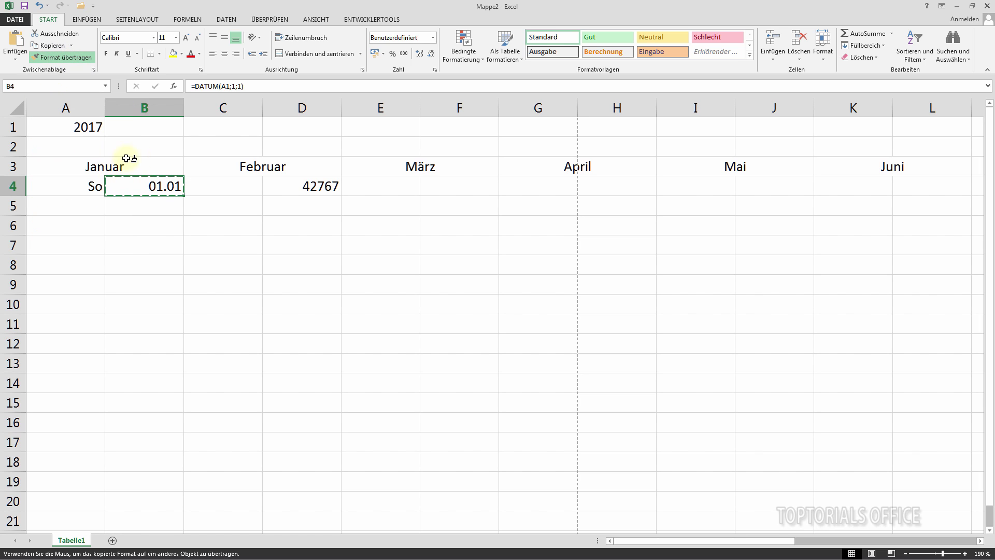
pyautogui.click(306, 186)
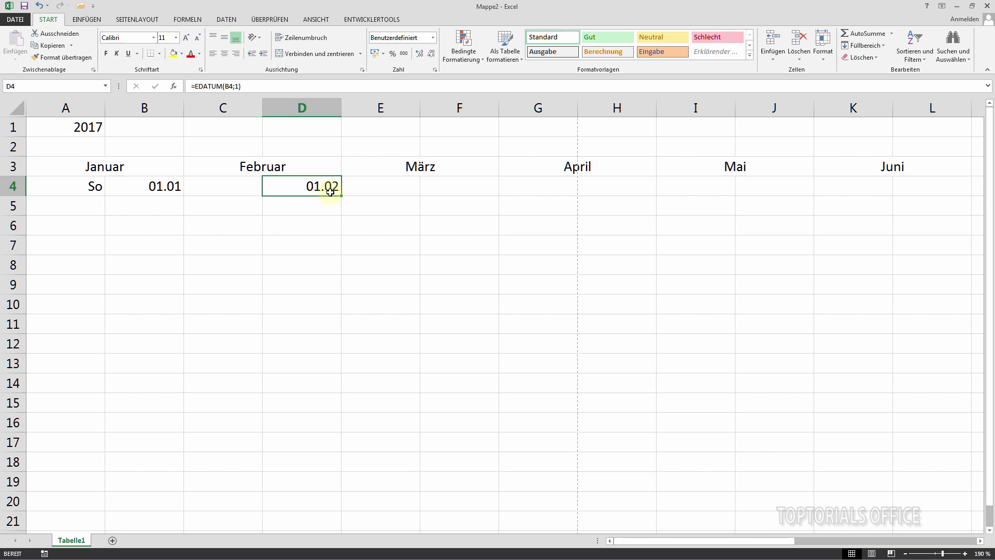
pyautogui.click(83, 191)
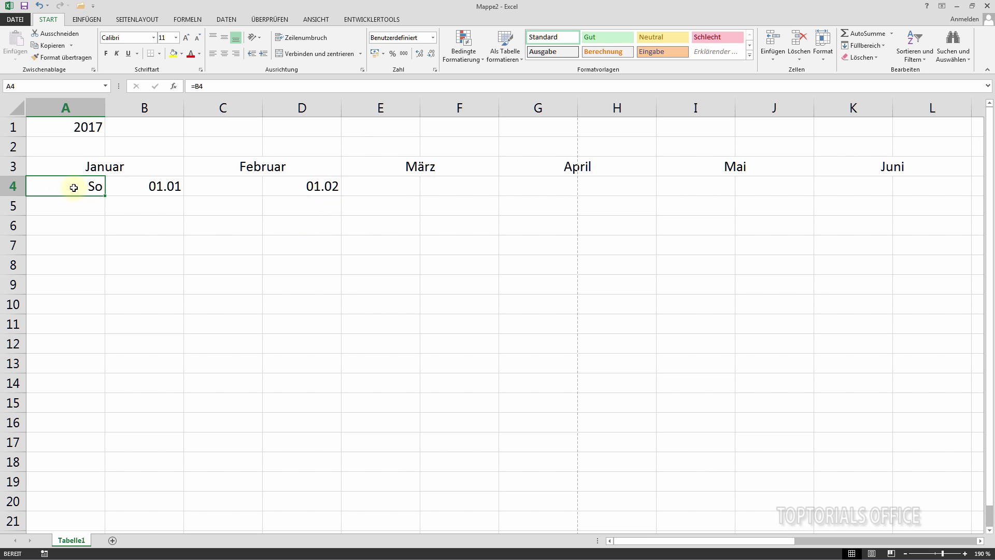
pyautogui.doubleClick(75, 187)
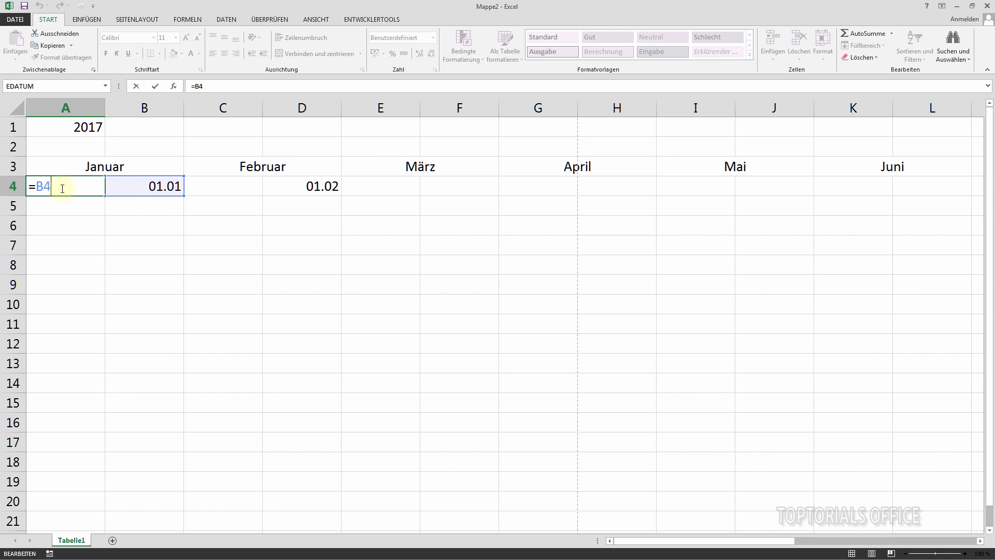
pyautogui.doubleClick(39, 187)
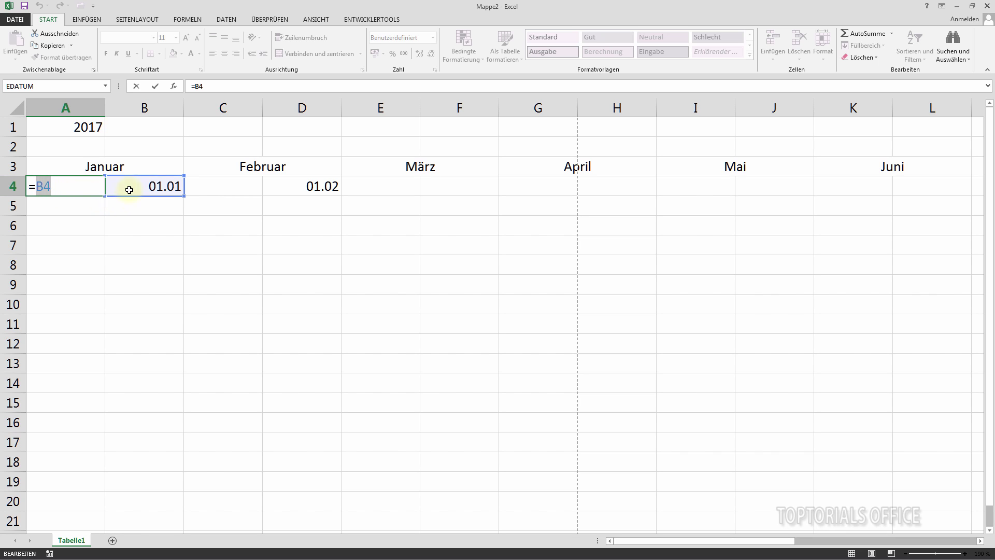
pyautogui.hotkey('ctrl', 'Return')
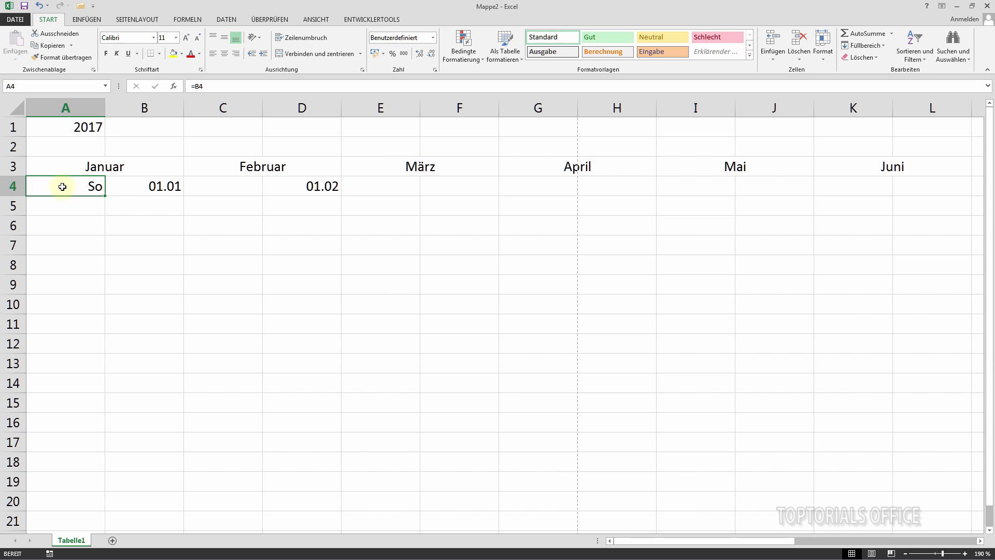
# Copy A4's weekday formula into C4 so it shows Mi via =D4
pyautogui.rightClick(63, 187)
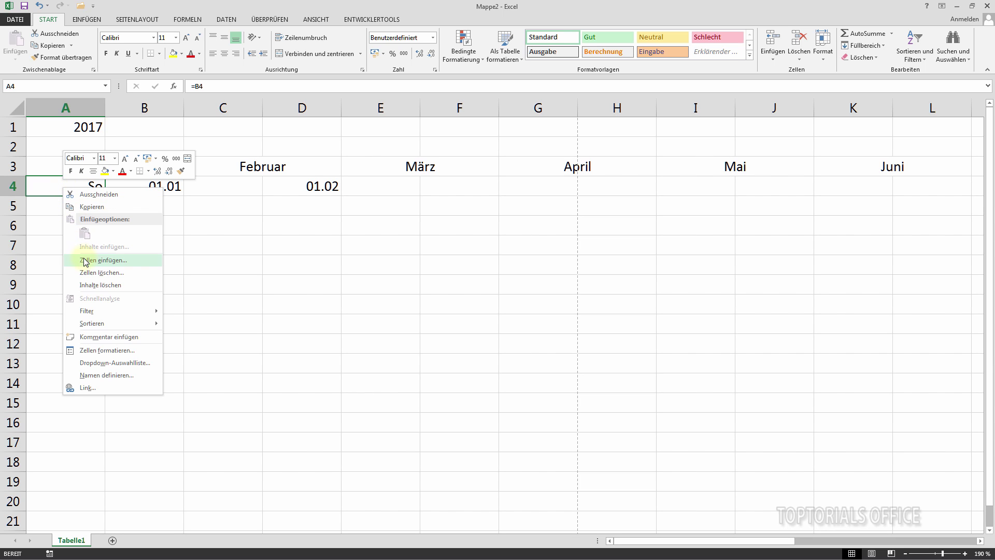
pyautogui.click(84, 207)
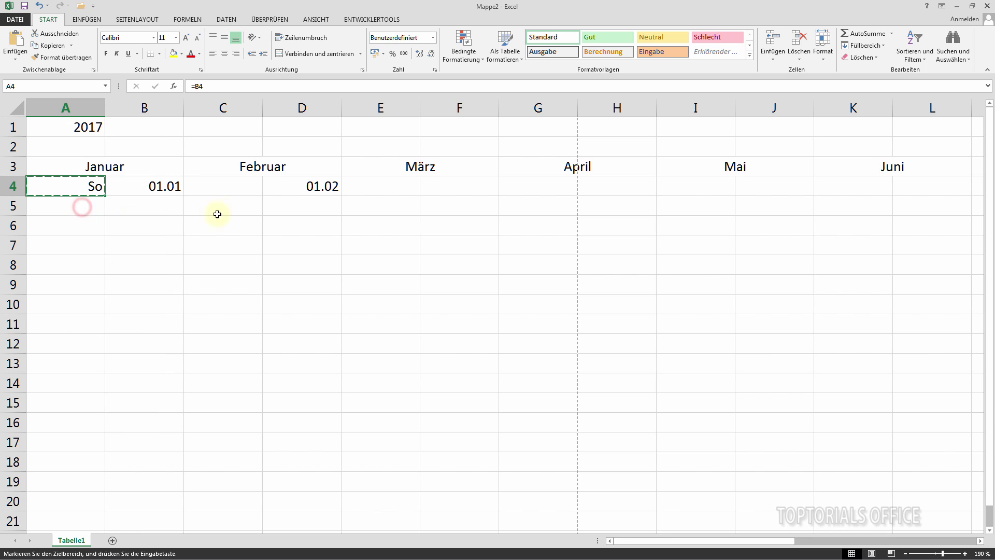
pyautogui.click(216, 188)
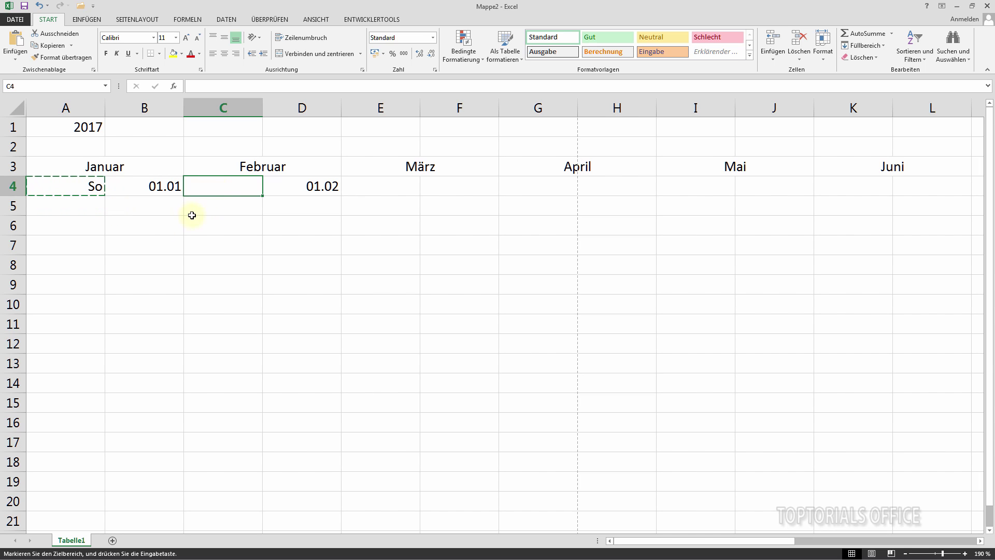
pyautogui.rightClick(229, 186)
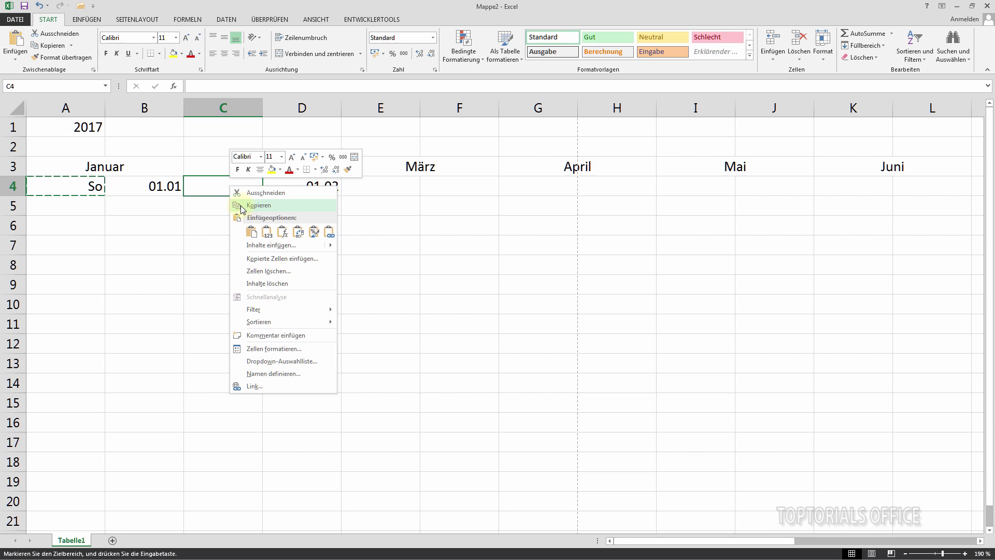
pyautogui.click(251, 231)
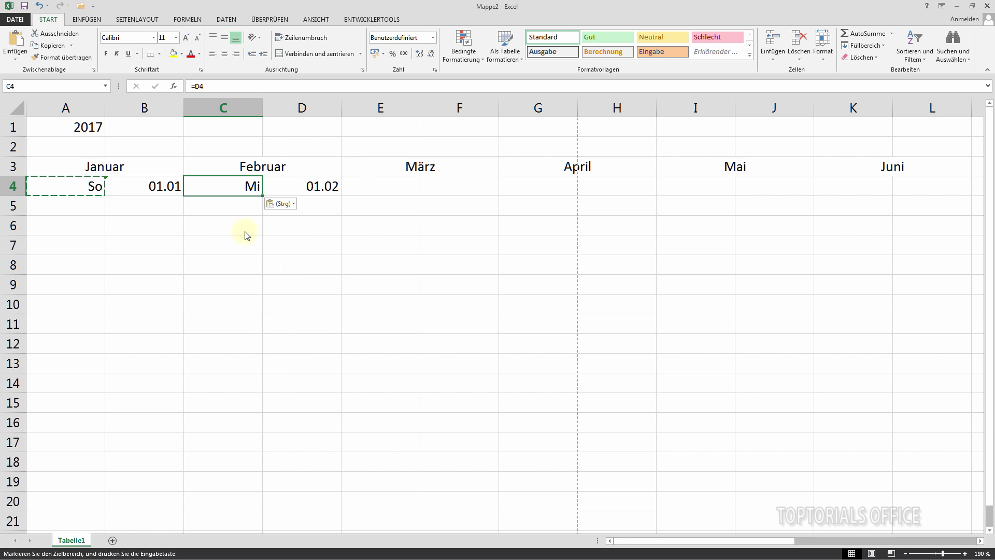
pyautogui.doubleClick(252, 186)
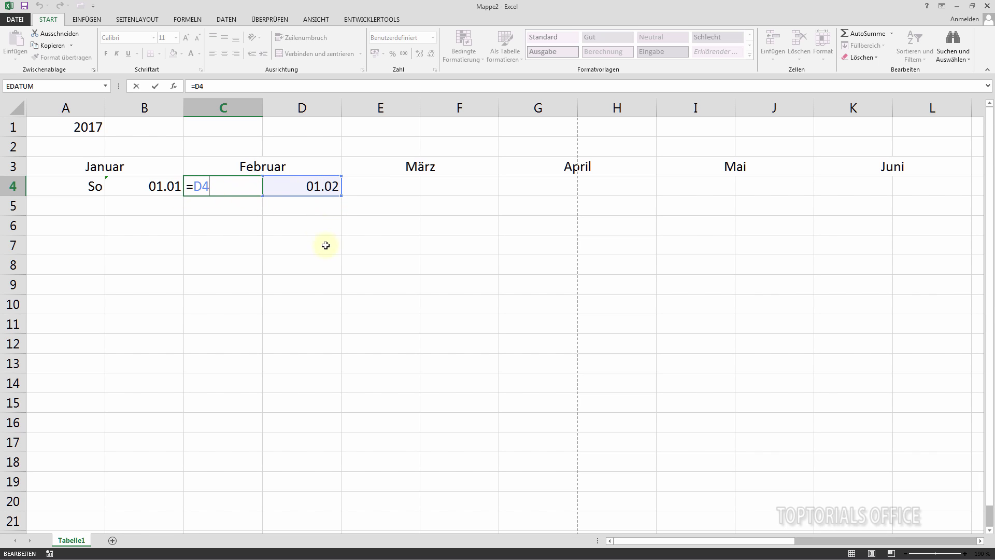
pyautogui.press('Escape')
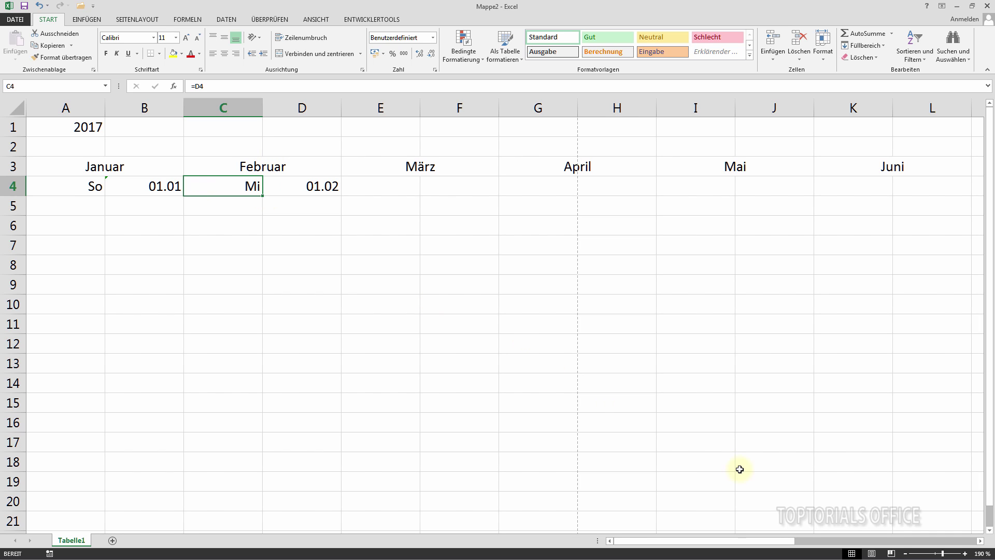
# Zoom the sheet out to 90% to see more months, then back to 100%
pyautogui.click(905, 554)
pyautogui.click(905, 553)
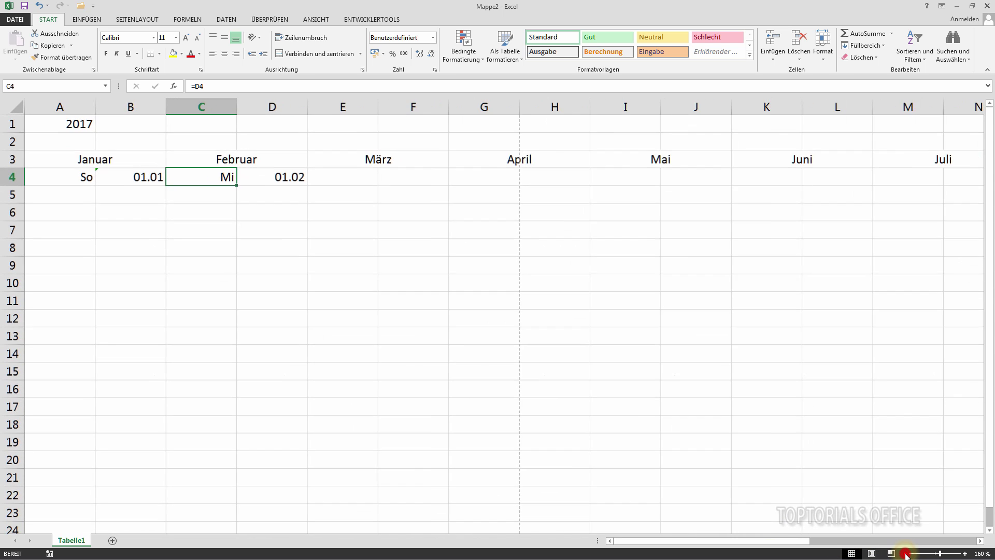
pyautogui.click(904, 553)
pyautogui.click(905, 554)
pyautogui.click(905, 553)
pyautogui.click(905, 553)
pyautogui.click(905, 554)
pyautogui.click(905, 554)
pyautogui.click(905, 553)
pyautogui.click(905, 554)
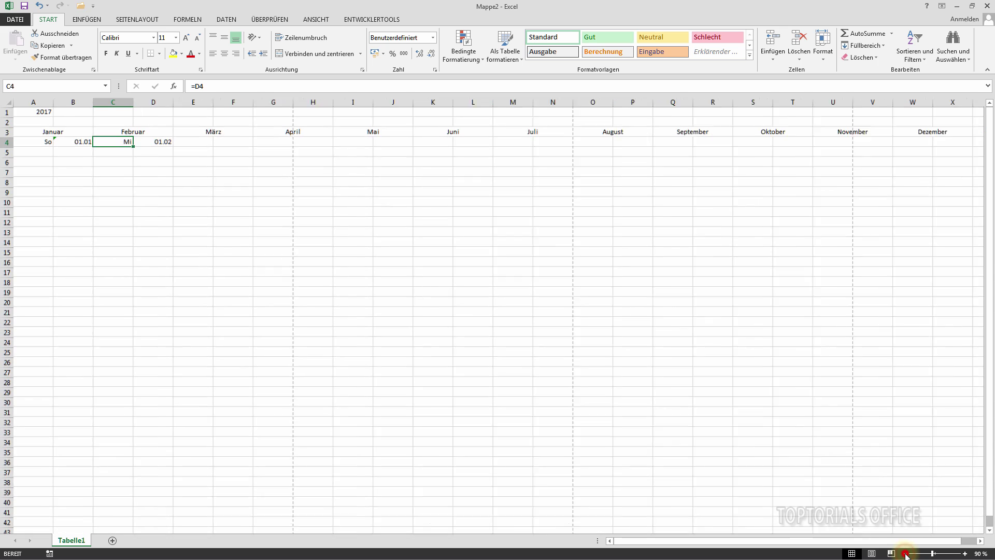
pyautogui.click(964, 554)
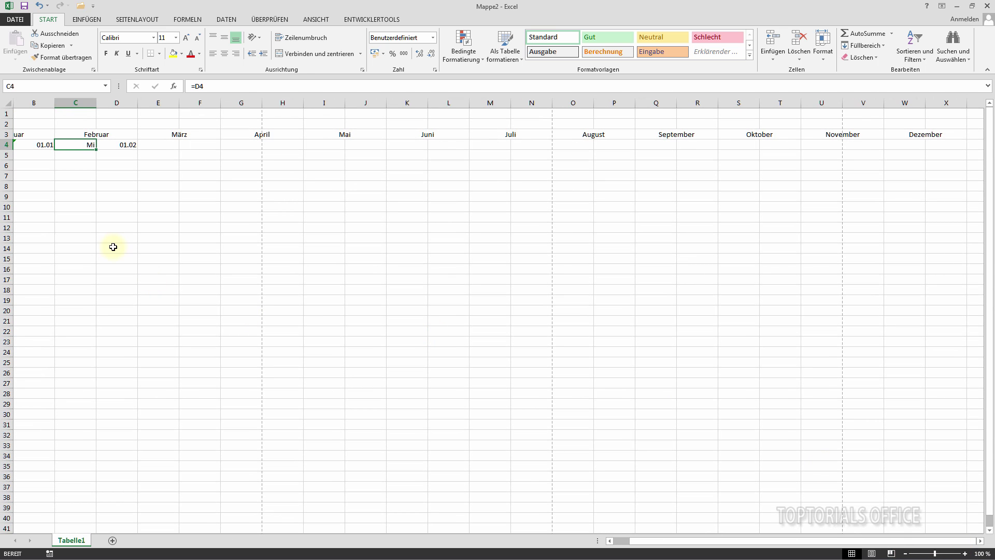
# Select the February weekday and date cells C4:D4
pyautogui.moveTo(669, 539)
pyautogui.mouseDown()
pyautogui.moveTo(637, 537)
pyautogui.moveTo(651, 555)
pyautogui.mouseUp()
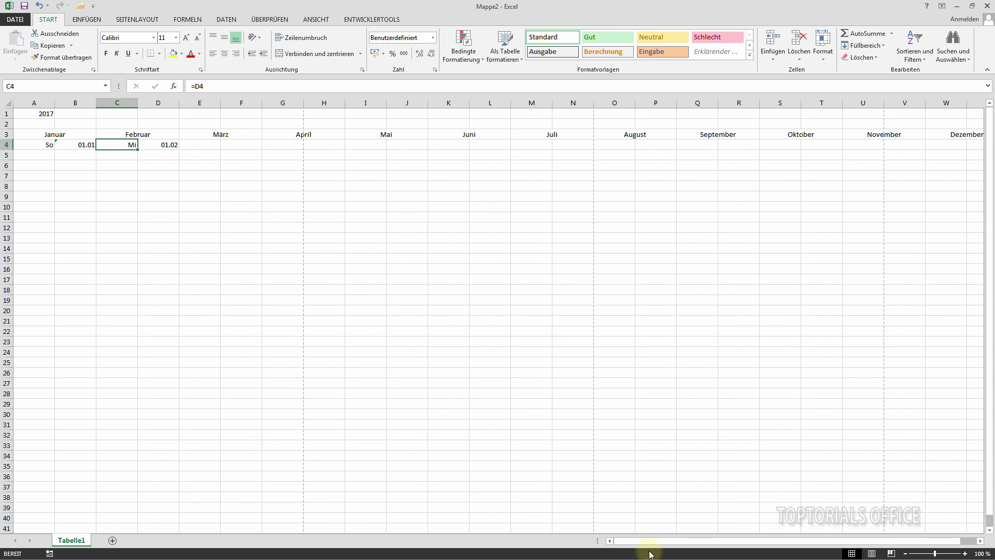
pyautogui.click(156, 146)
pyautogui.moveTo(156, 145); pyautogui.dragTo(124, 145)
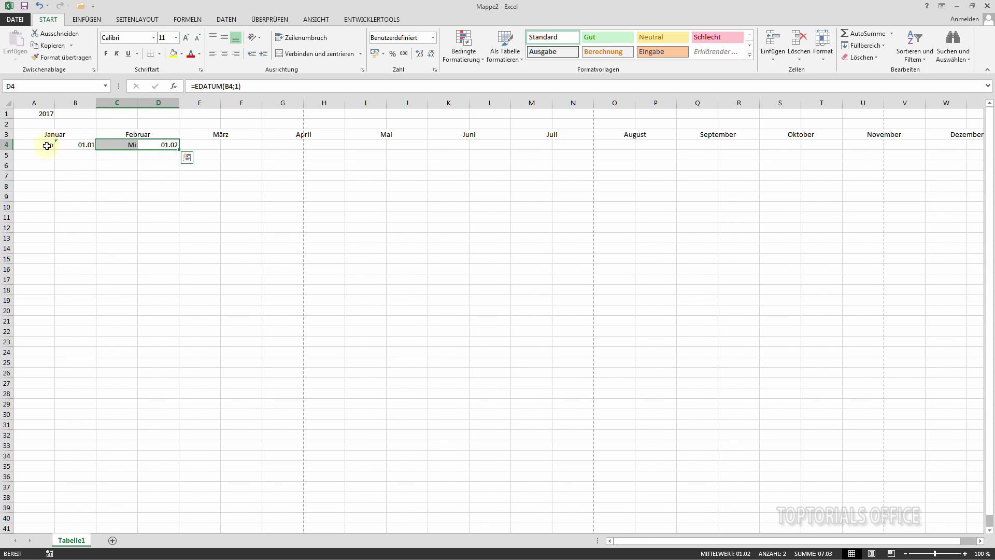
# Fill the C4:D4 weekday and date pair right to column X, ending at Fr 01.12
pyautogui.doubleClick(83, 145)
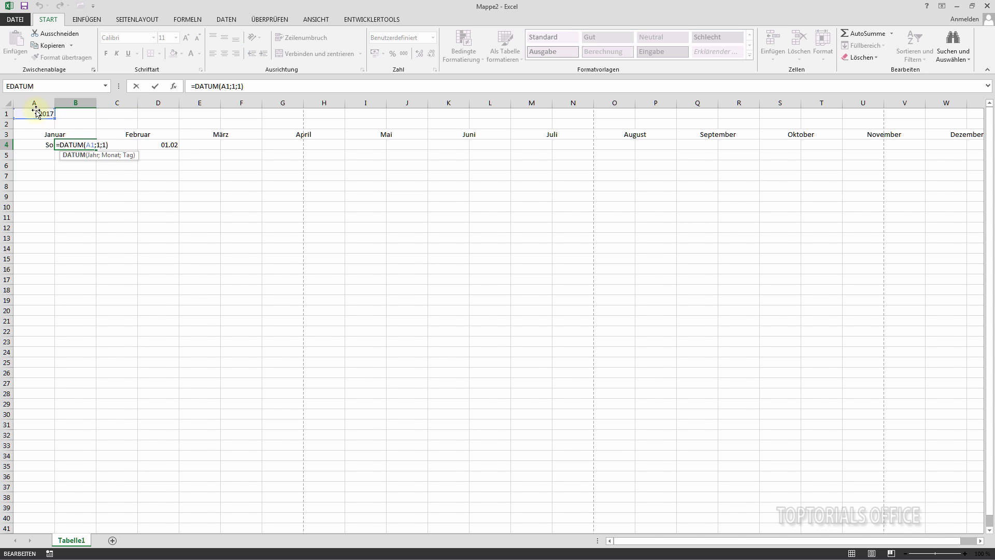
pyautogui.hotkey('ctrl', 'Return')
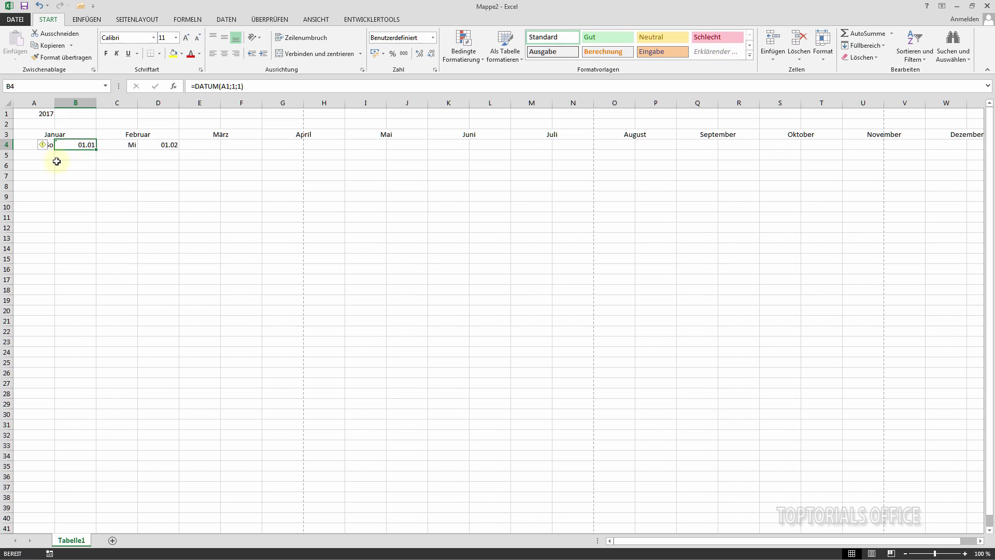
pyautogui.click(122, 147)
pyautogui.moveTo(122, 147); pyautogui.dragTo(164, 147)
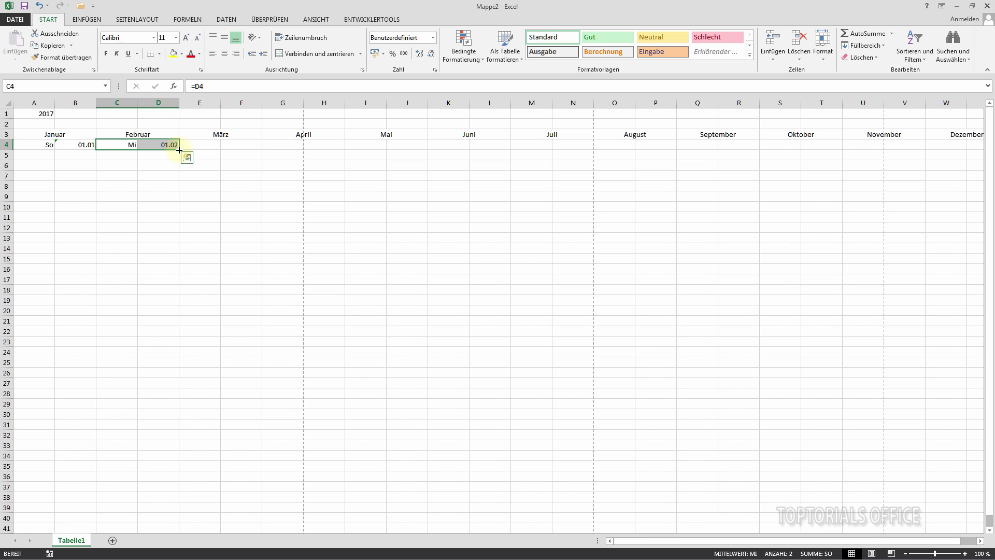
pyautogui.moveTo(180, 150)
pyautogui.mouseDown()
pyautogui.moveTo(719, 163)
pyautogui.moveTo(988, 151)
pyautogui.moveTo(888, 154)
pyautogui.moveTo(924, 150)
pyautogui.mouseUp()
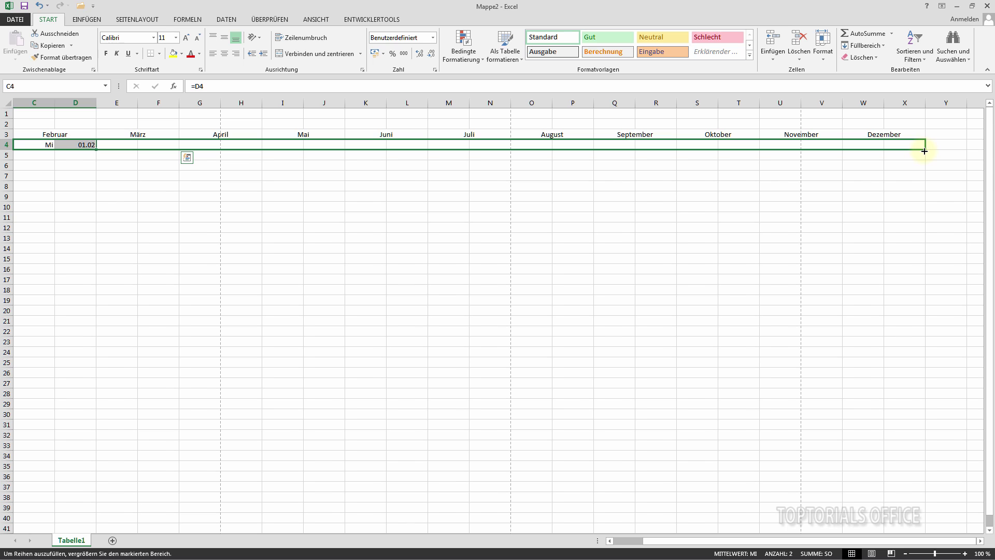
pyautogui.moveTo(925, 151); pyautogui.dragTo(925, 151)
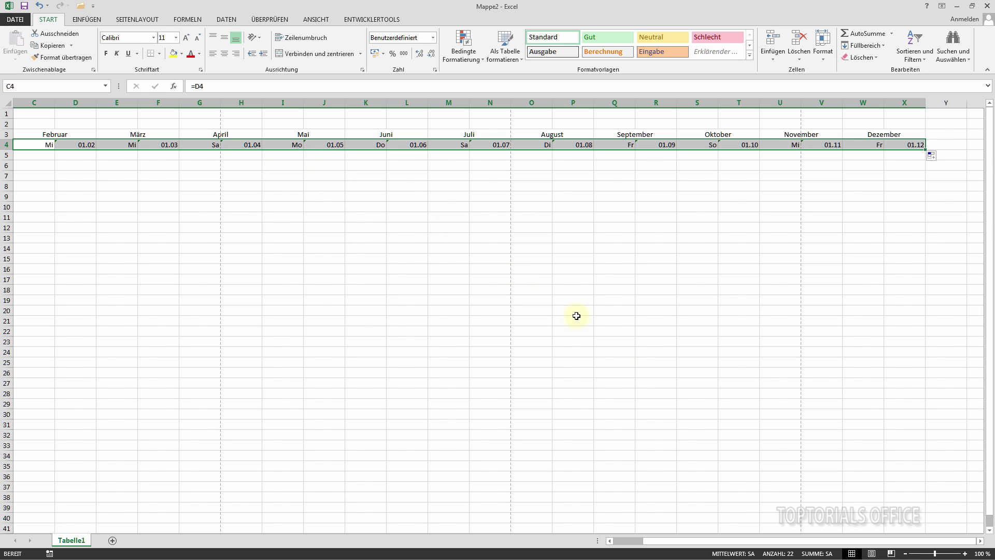
# Zoom in to 160% to enlarge the cells
pyautogui.moveTo(756, 541); pyautogui.dragTo(695, 543)
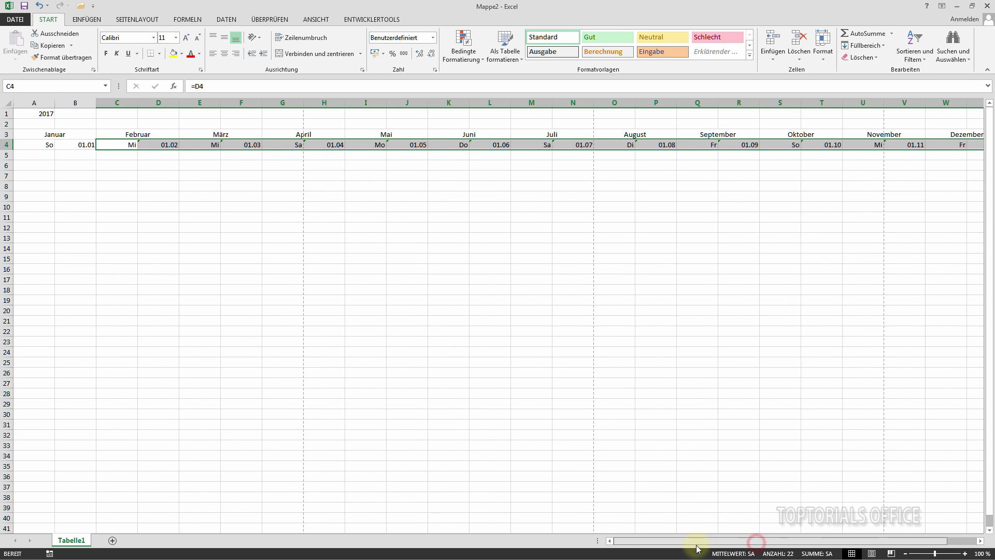
pyautogui.click(966, 553)
pyautogui.click(966, 553)
pyautogui.click(966, 553)
pyautogui.click(965, 553)
pyautogui.click(966, 553)
pyautogui.click(966, 553)
pyautogui.moveTo(793, 540); pyautogui.dragTo(651, 533)
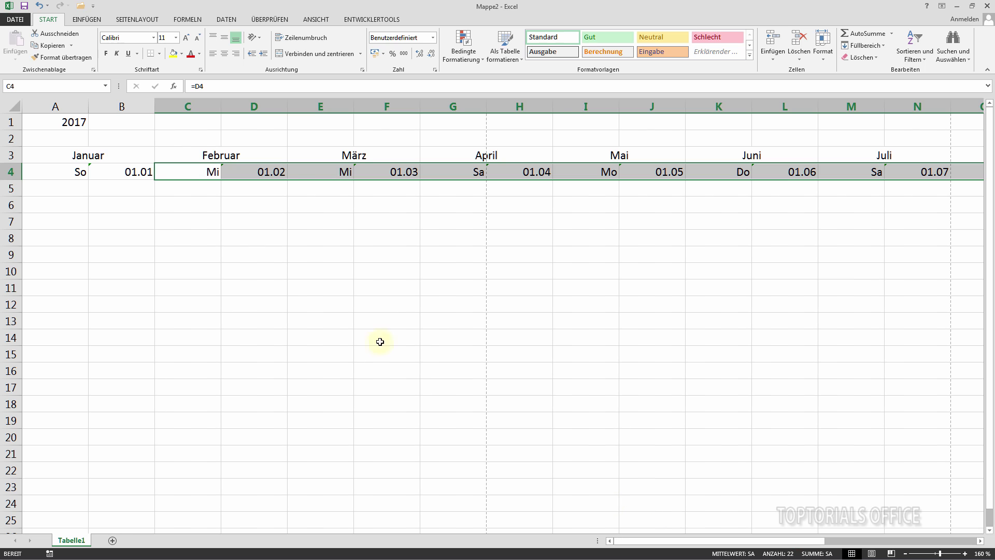
pyautogui.click(167, 194)
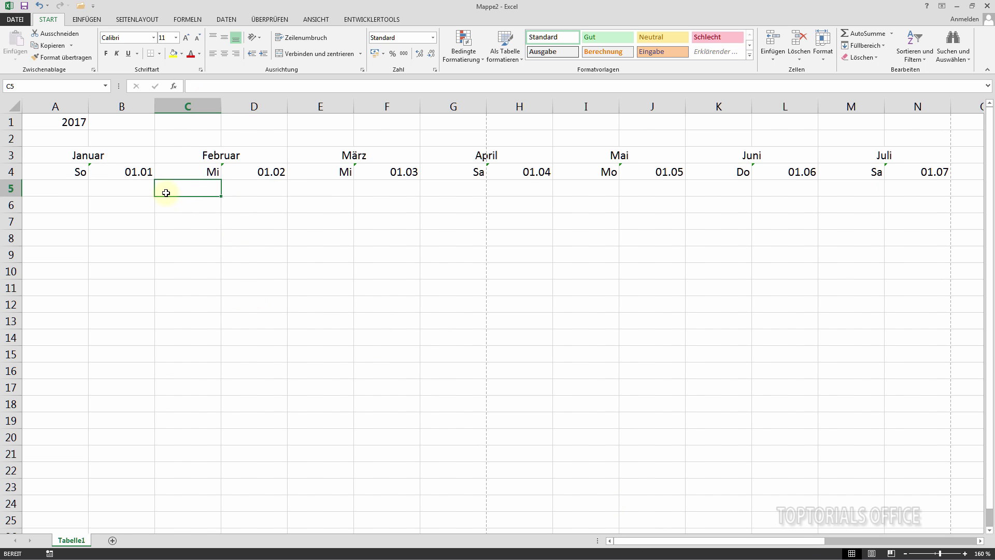
pyautogui.click(133, 193)
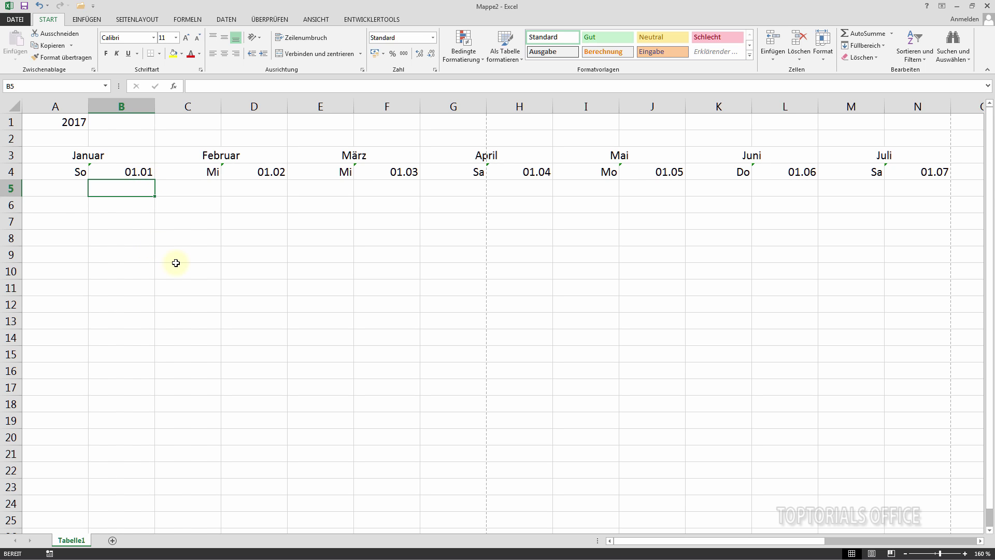
# Enter the next-day formula =B4+1 in B5
pyautogui.write('=')
pyautogui.click(143, 170)
pyautogui.write('+1')
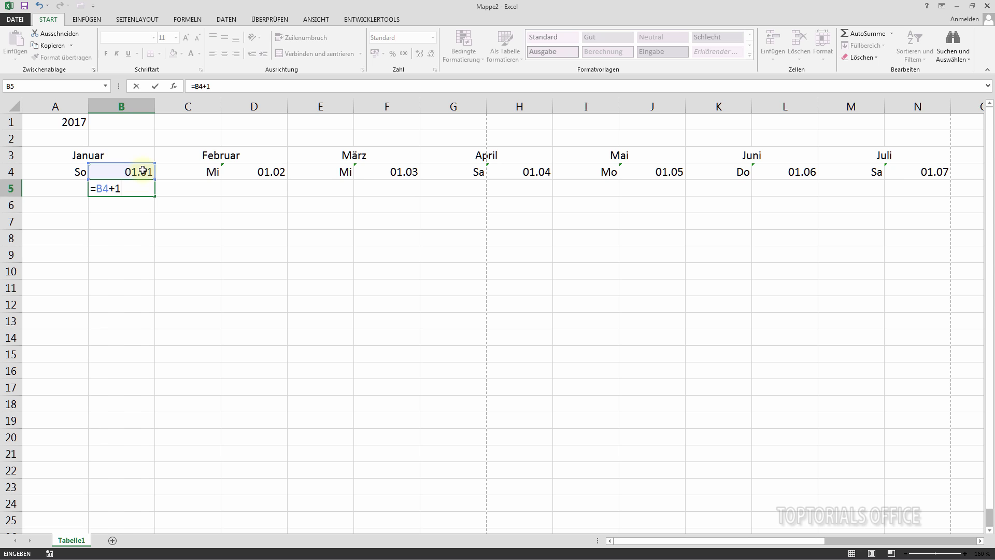
pyautogui.press('Return')
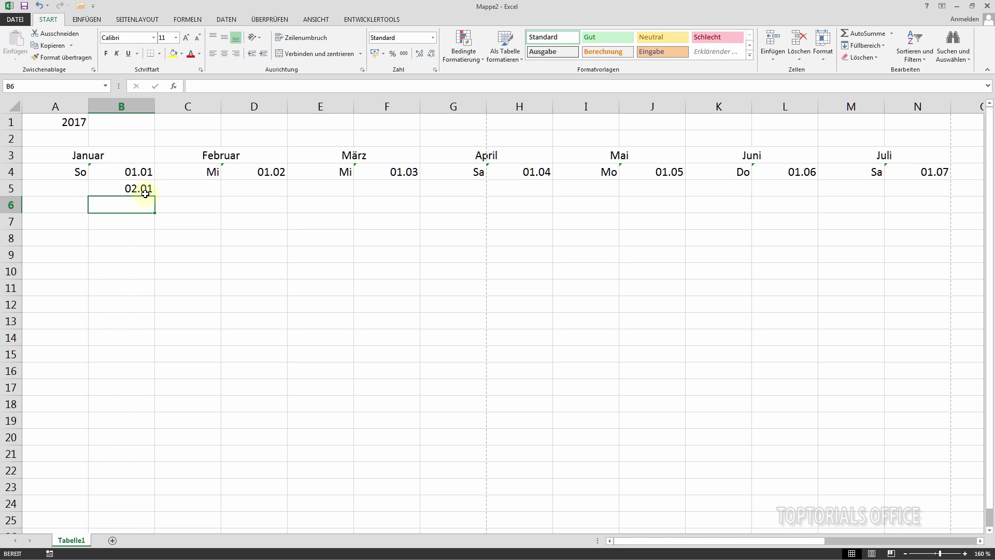
# Fill the B5 formula down column B, running to 04.02 in B38
pyautogui.click(145, 193)
pyautogui.moveTo(156, 196)
pyautogui.mouseDown()
pyautogui.moveTo(150, 544)
pyautogui.moveTo(145, 444)
pyautogui.mouseUp()
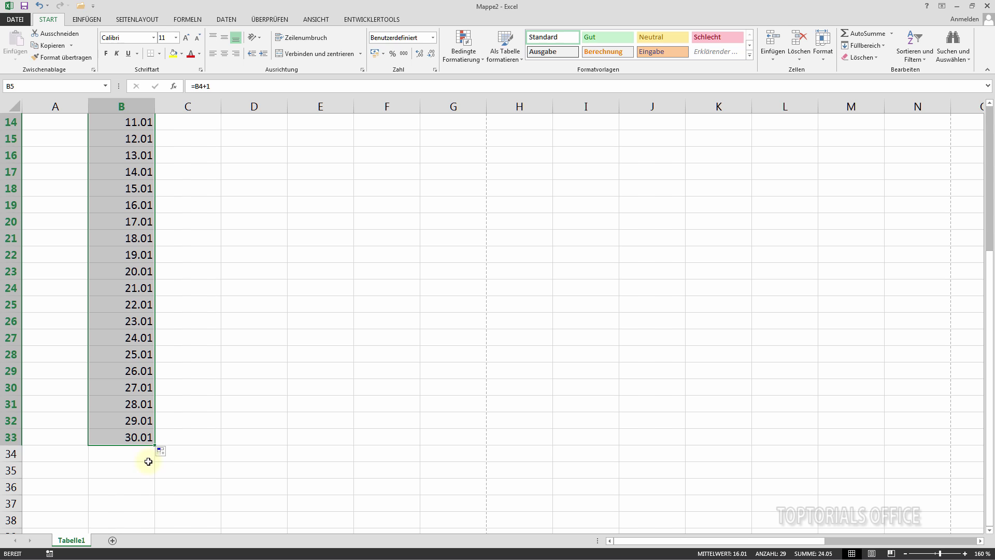
pyautogui.click(153, 444)
pyautogui.moveTo(153, 443); pyautogui.dragTo(156, 524)
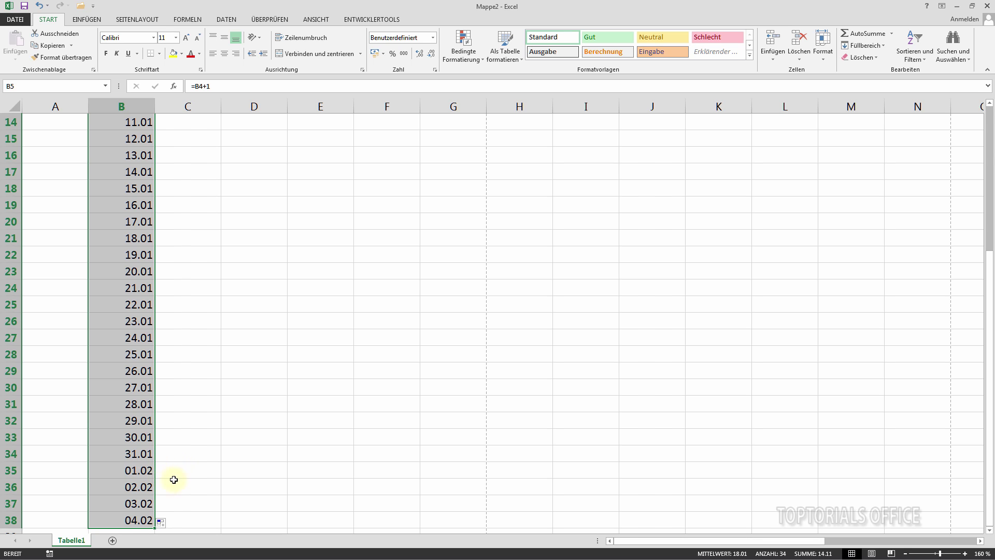
pyautogui.scroll(5, 240, 371)
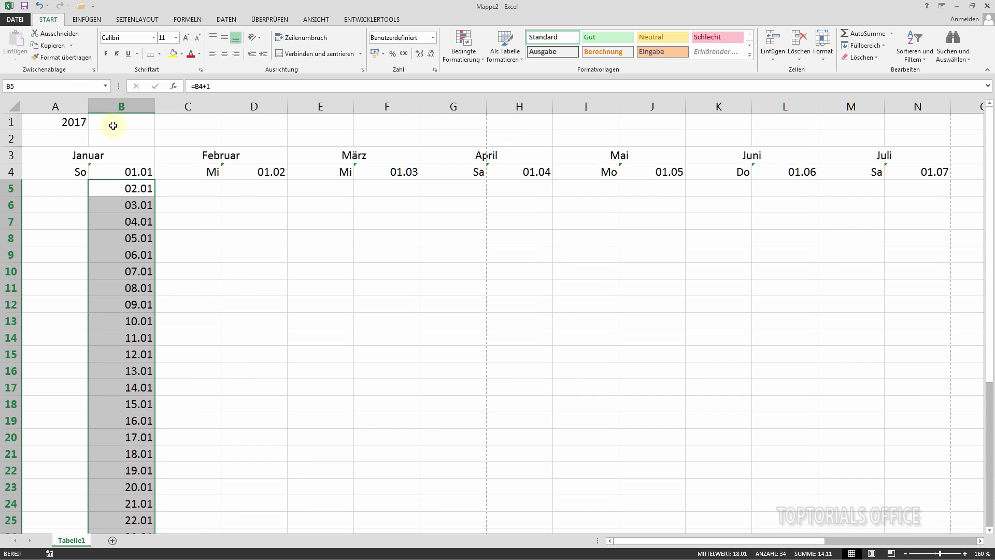
# Undo both date fills, keeping only 02.01 in B5, and begin retyping B5 with =wenn(
pyautogui.click(40, 7)
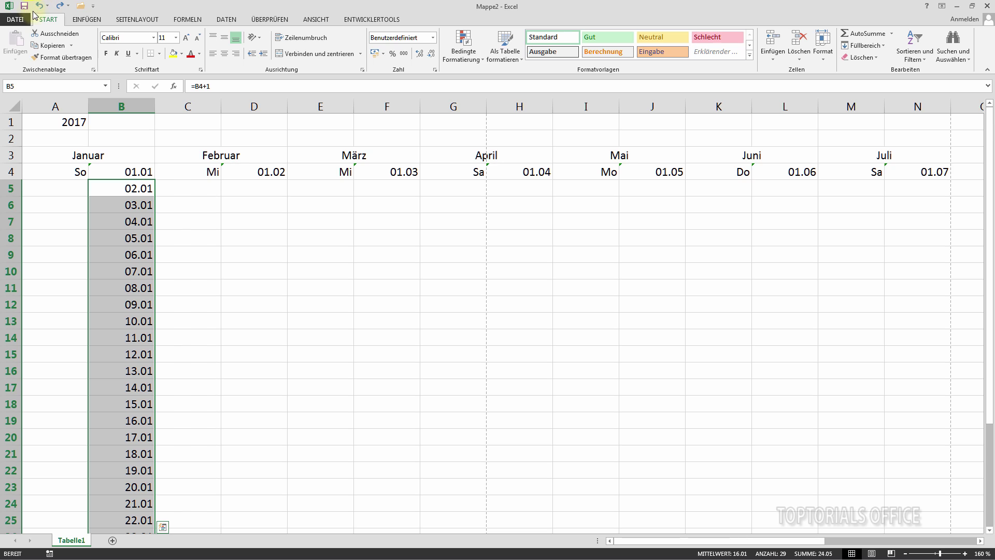
pyautogui.click(39, 6)
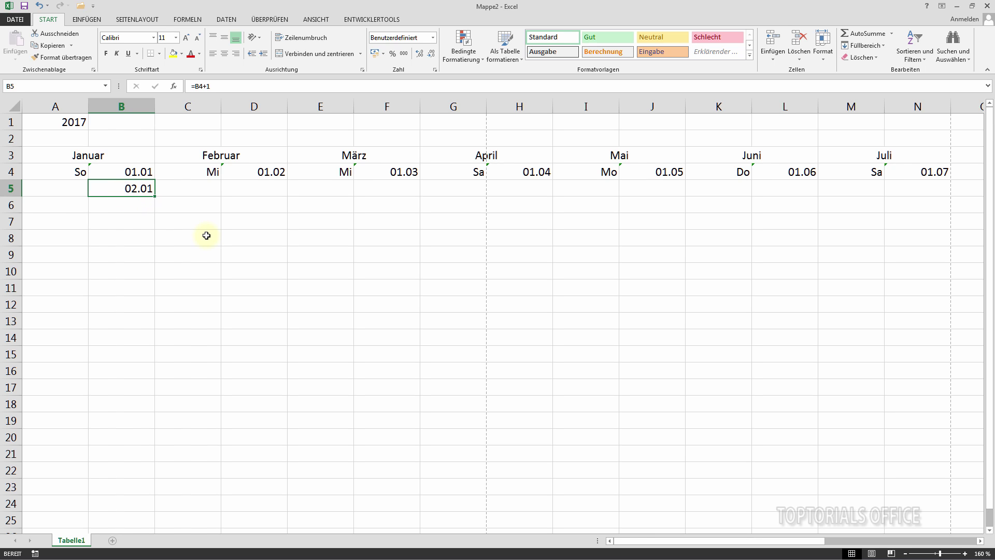
pyautogui.write('=')
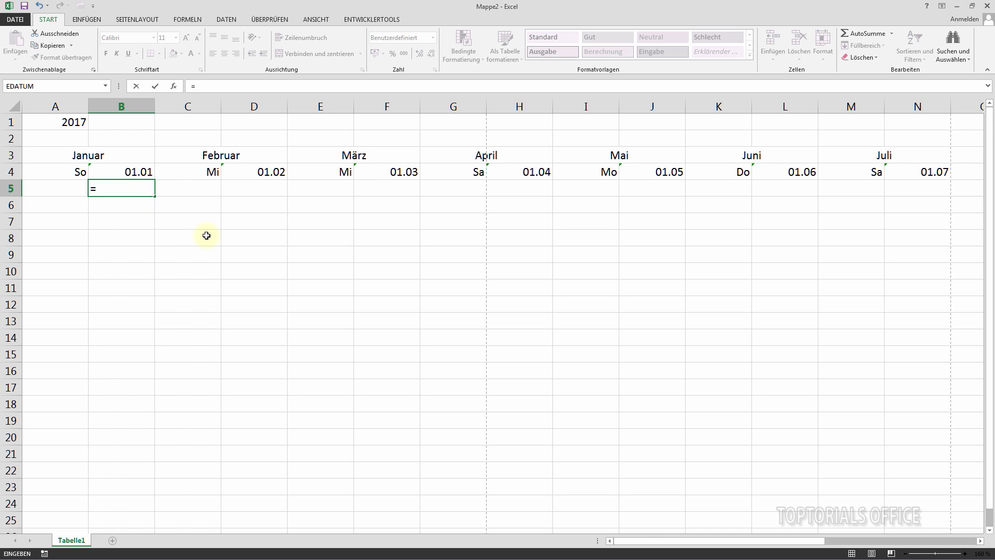
pyautogui.write('wenn(')
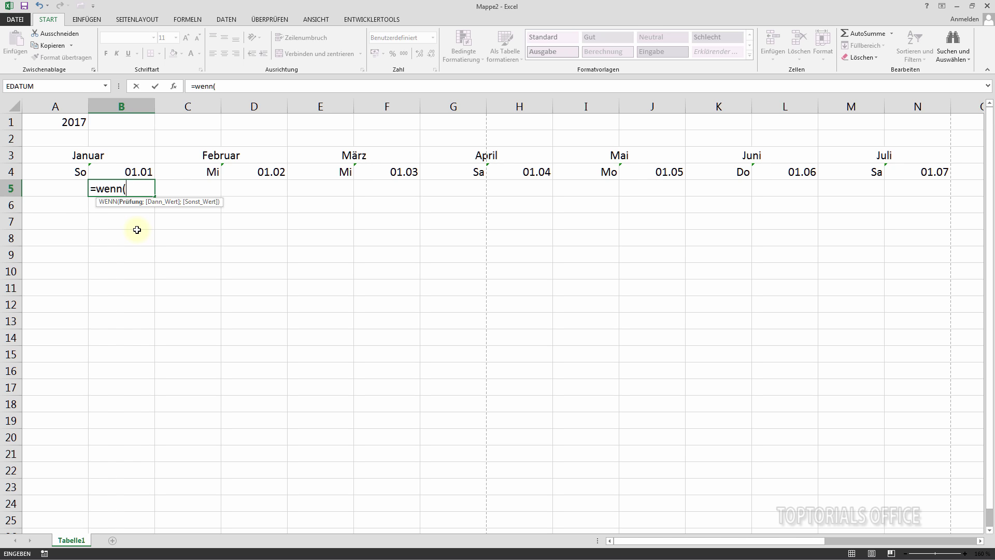
# Type =wenn(MONAT(B4+1)=MONAT(B4 in B5 to compare the next day's month with B4's
pyautogui.write('MONAT')
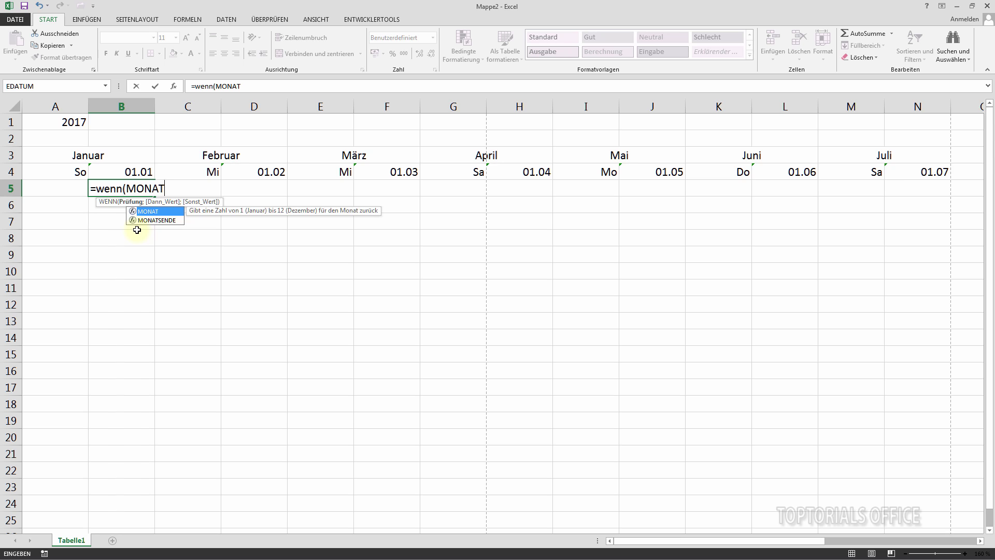
pyautogui.write('(')
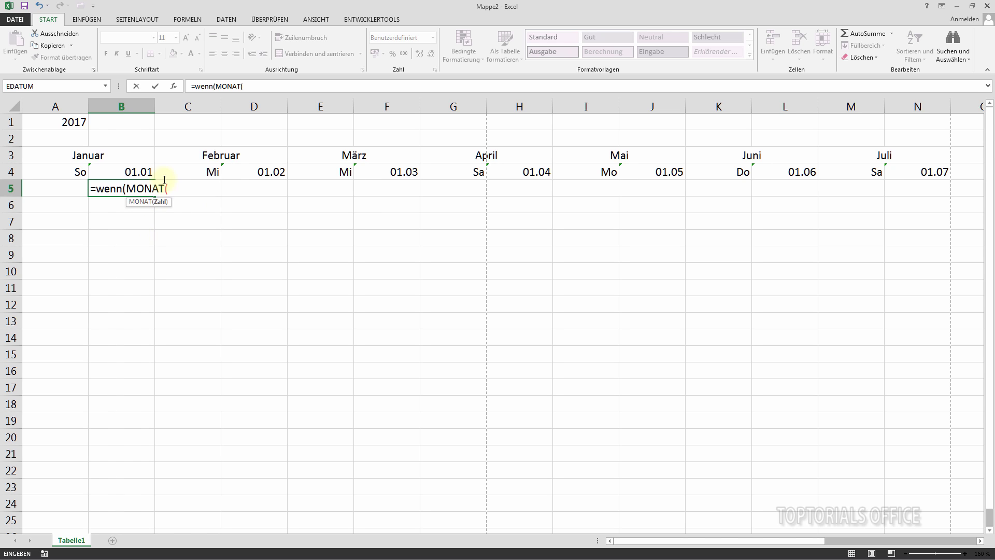
pyautogui.click(137, 170)
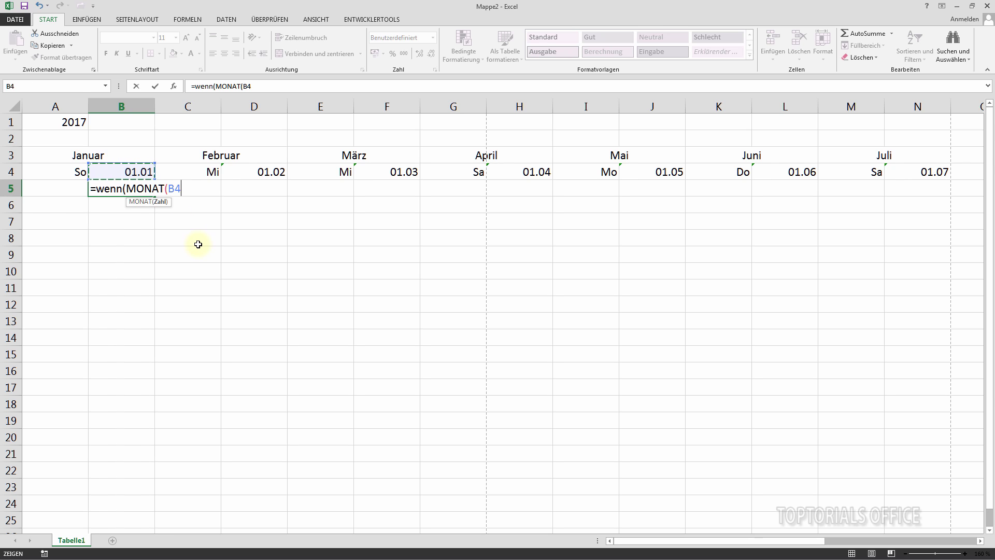
pyautogui.write('+1')
pyautogui.write(')=')
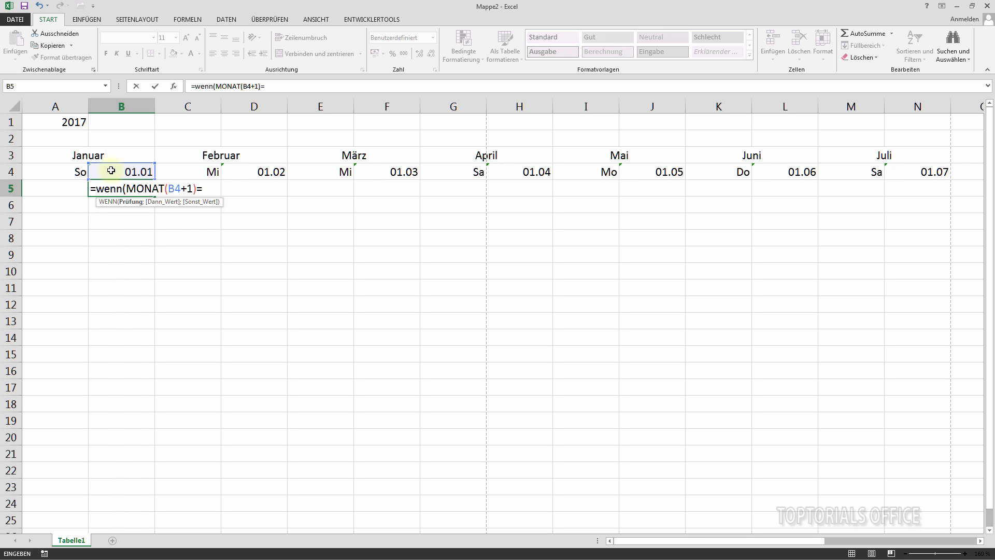
pyautogui.write('MONAT')
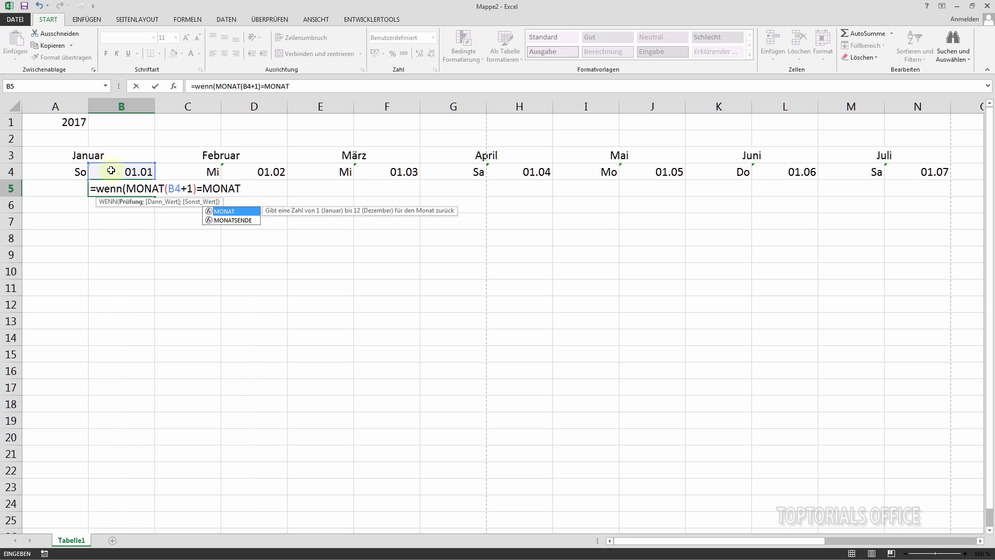
pyautogui.write('(')
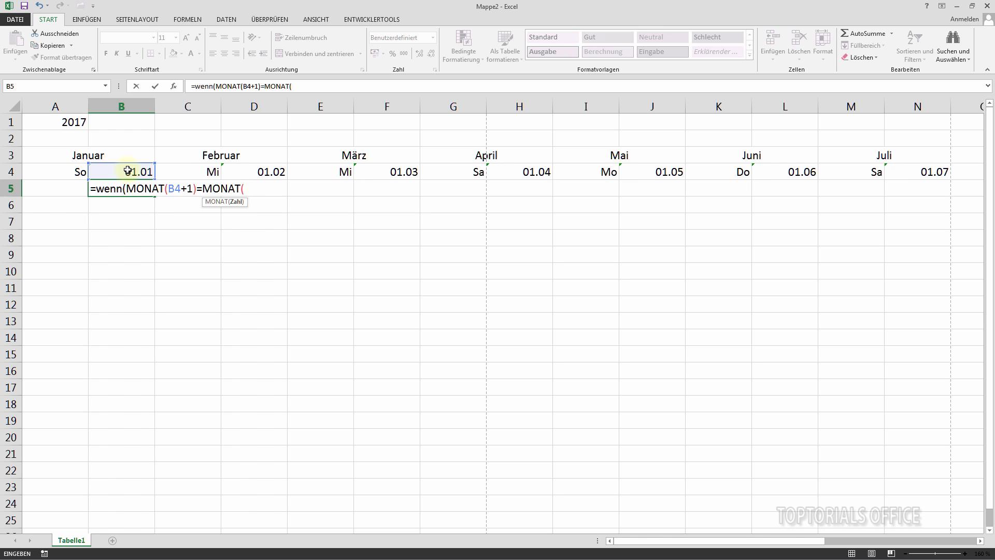
pyautogui.click(128, 170)
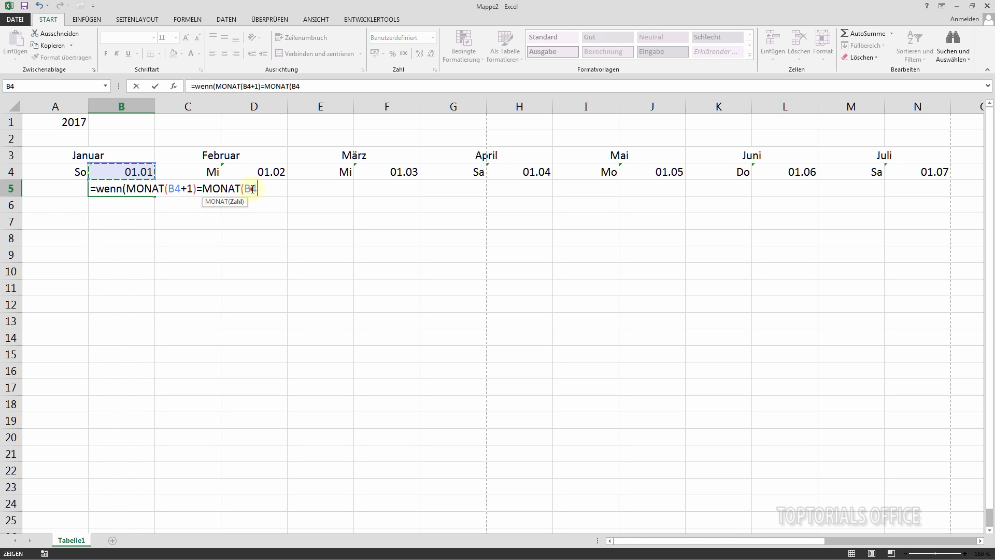
# Complete B5 as =wenn(MONAT(B4+1)=MONAT(B$4);B4+1;"") so it shows 02.01
pyautogui.click(252, 189)
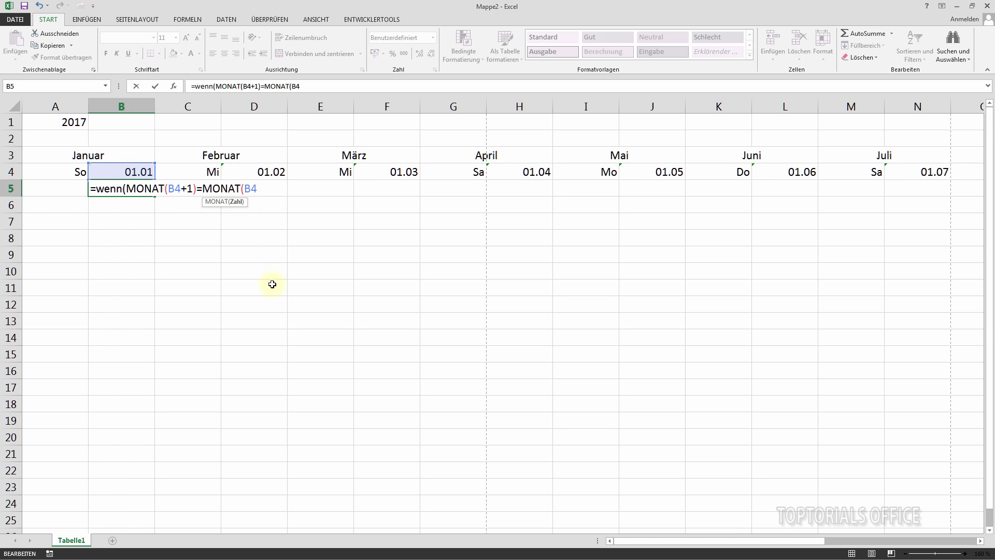
pyautogui.write('$')
pyautogui.click(252, 188)
pyautogui.press('End')
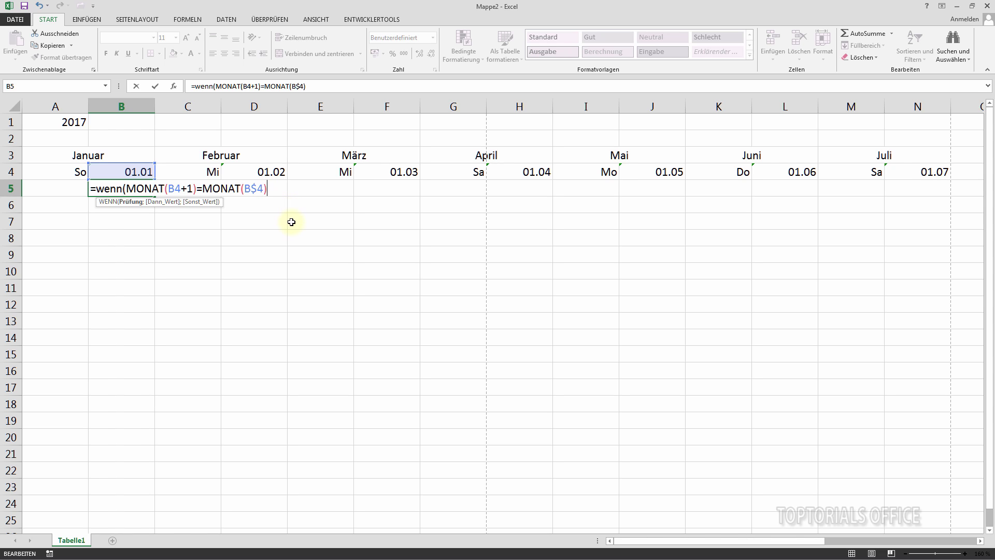
pyautogui.write(';')
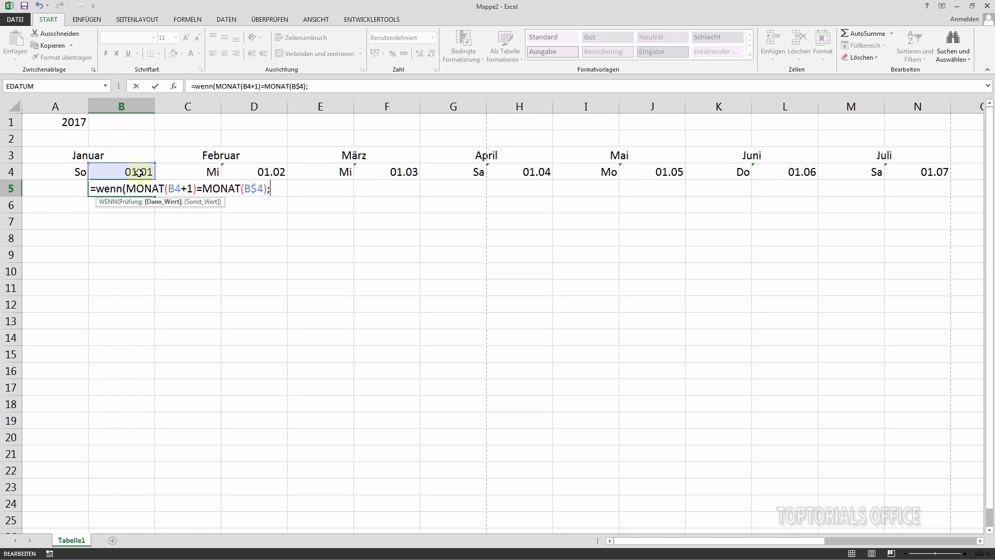
pyautogui.click(138, 171)
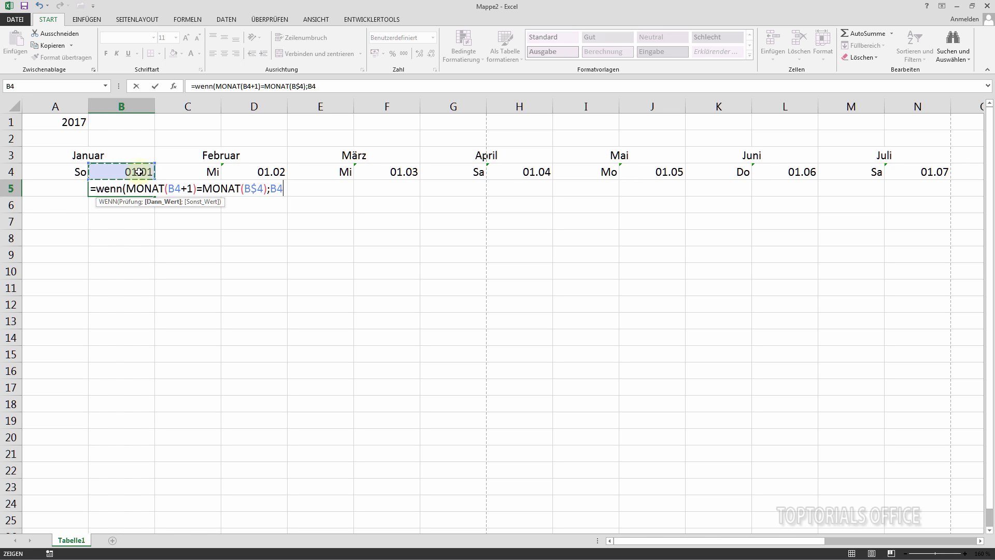
pyautogui.write('+1')
pyautogui.write(';')
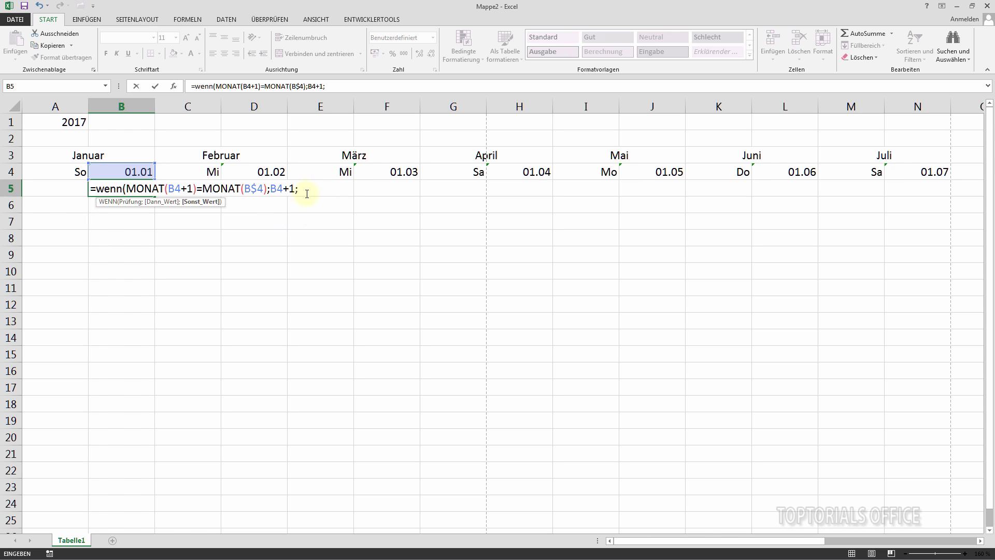
pyautogui.write('""')
pyautogui.write(')')
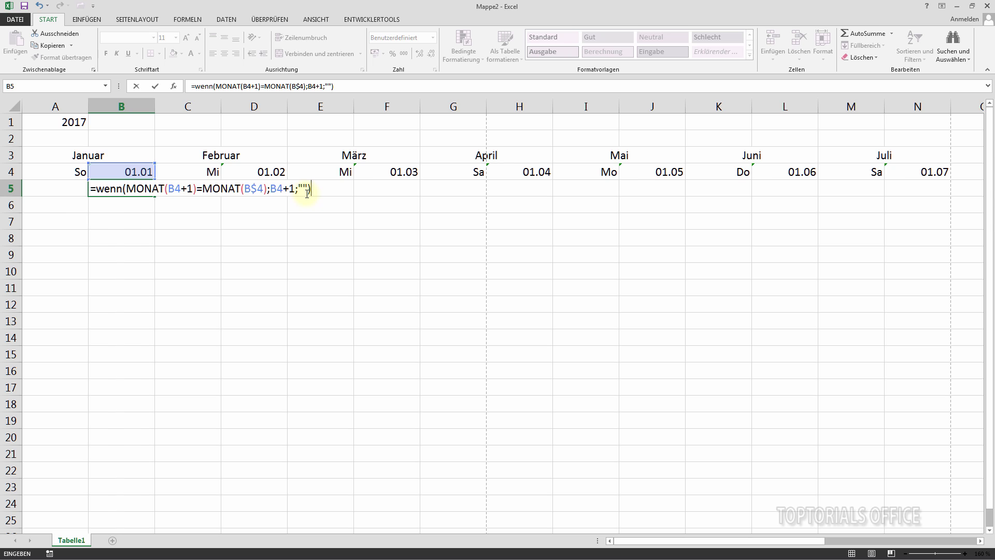
pyautogui.press('Return')
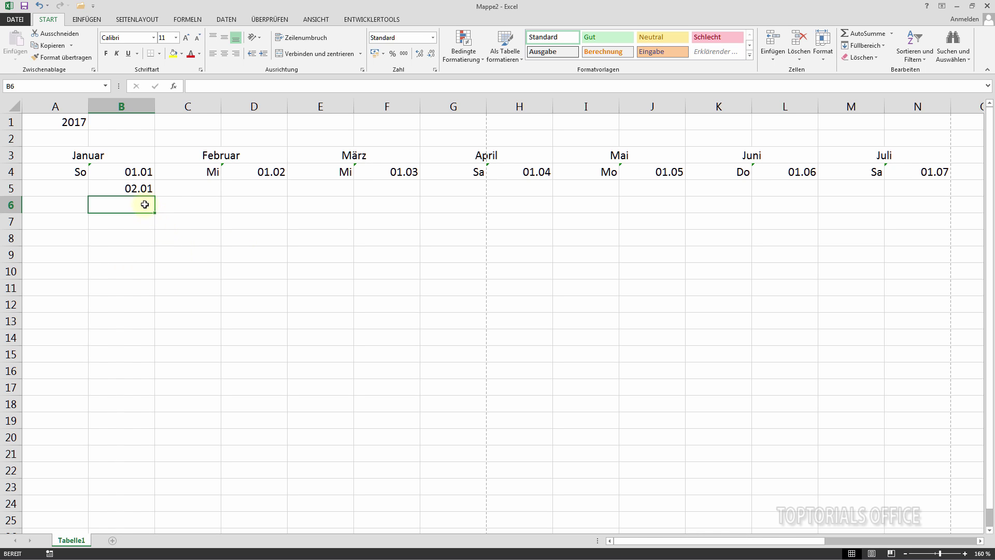
# Fill B5's WENN formula down to row 41: dates through 31.01, blank B35, then #WERT! errors
pyautogui.click(137, 189)
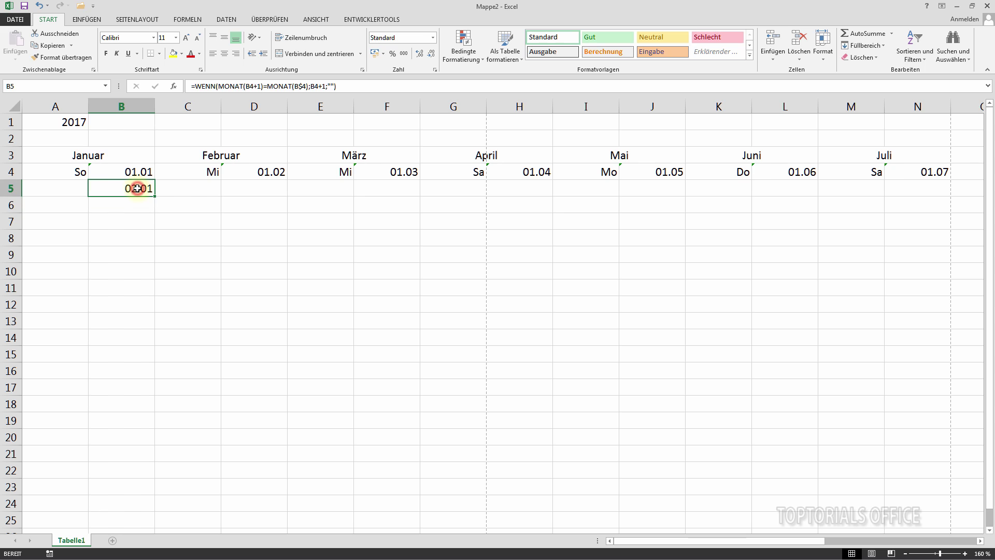
pyautogui.moveTo(154, 196); pyautogui.dragTo(157, 339)
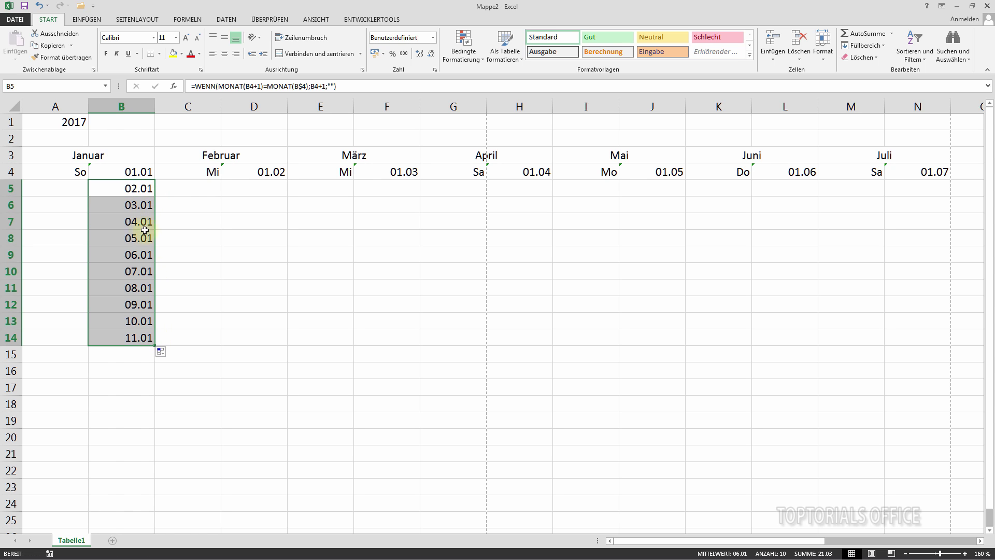
pyautogui.scroll(-4, 205, 330)
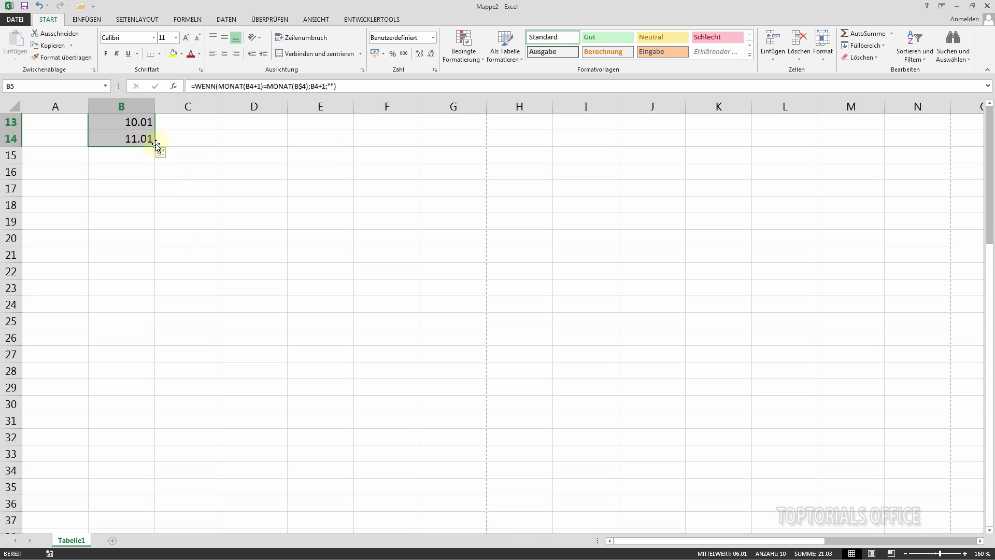
pyautogui.moveTo(155, 147); pyautogui.dragTo(154, 431)
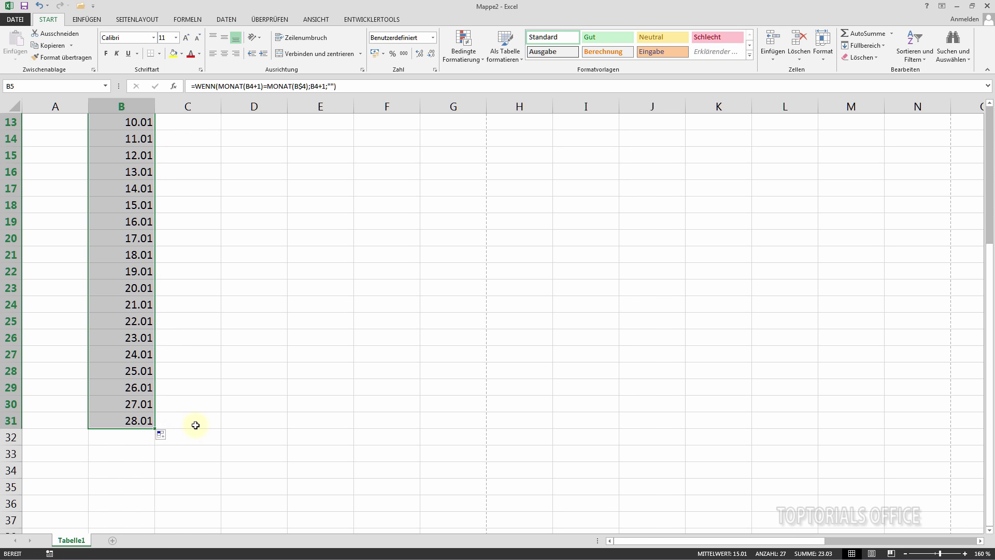
pyautogui.scroll(-2, 195, 422)
pyautogui.scroll(-1, 195, 422)
pyautogui.moveTo(154, 282); pyautogui.dragTo(153, 362)
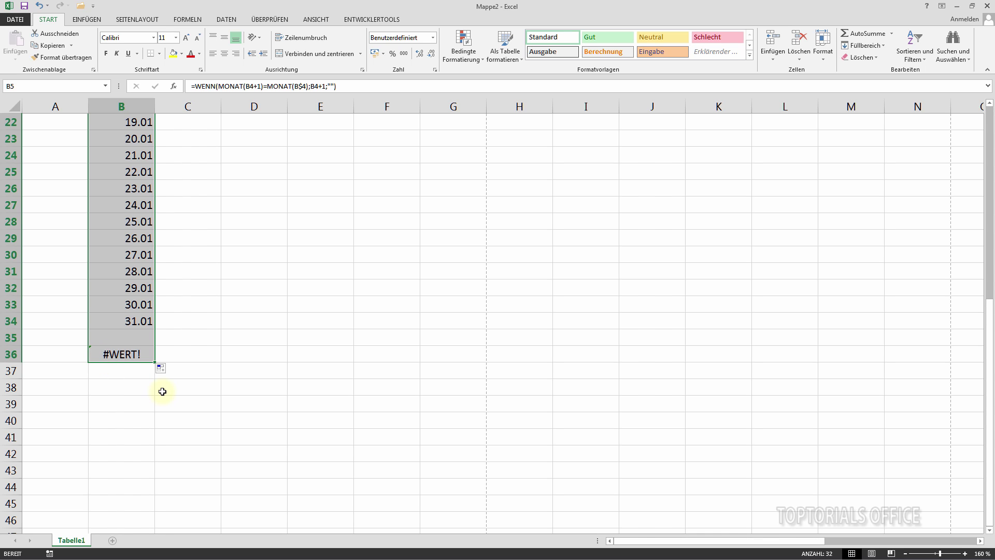
pyautogui.moveTo(154, 364); pyautogui.dragTo(156, 446)
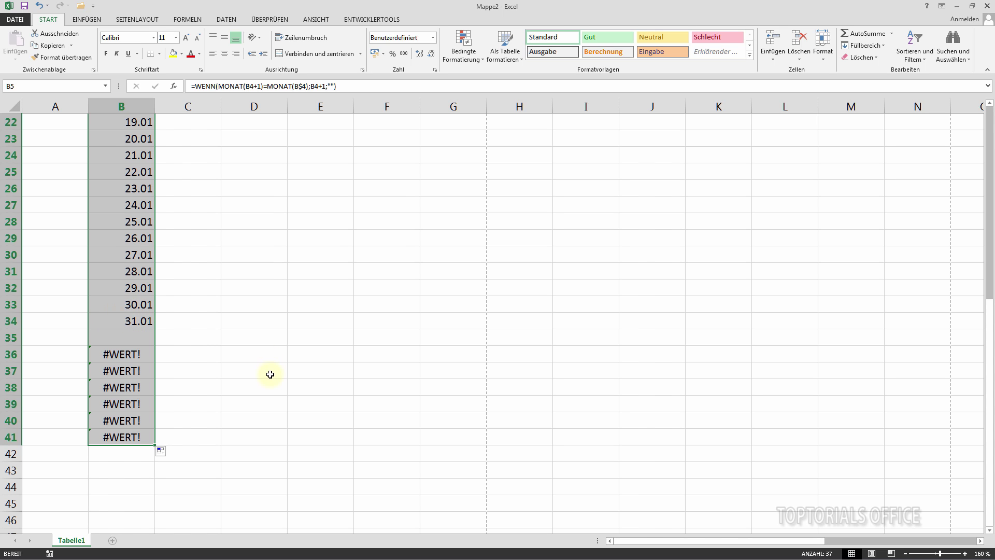
pyautogui.scroll(6, 270, 374)
pyautogui.scroll(1, 270, 374)
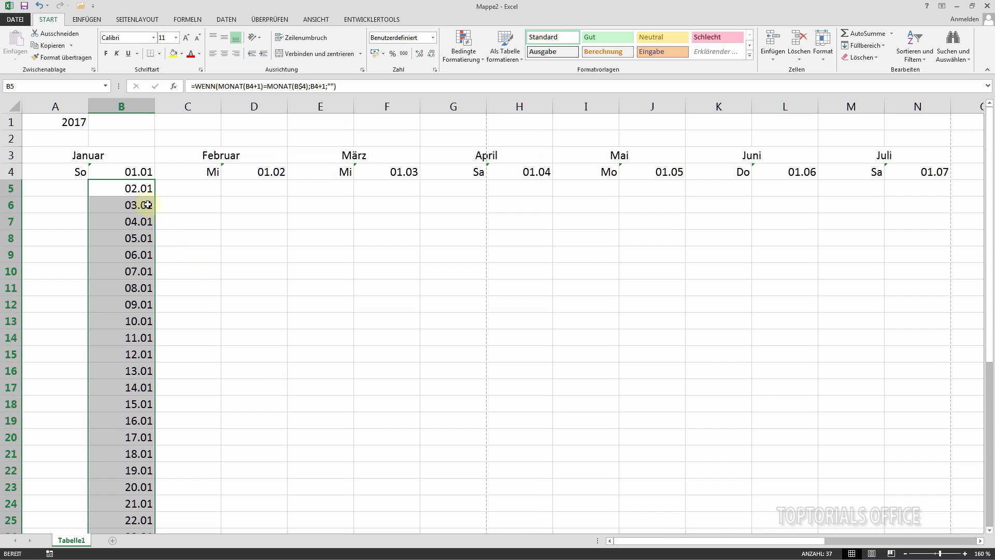
# Undo the formula fills so only B5 keeps its date
pyautogui.click(127, 188)
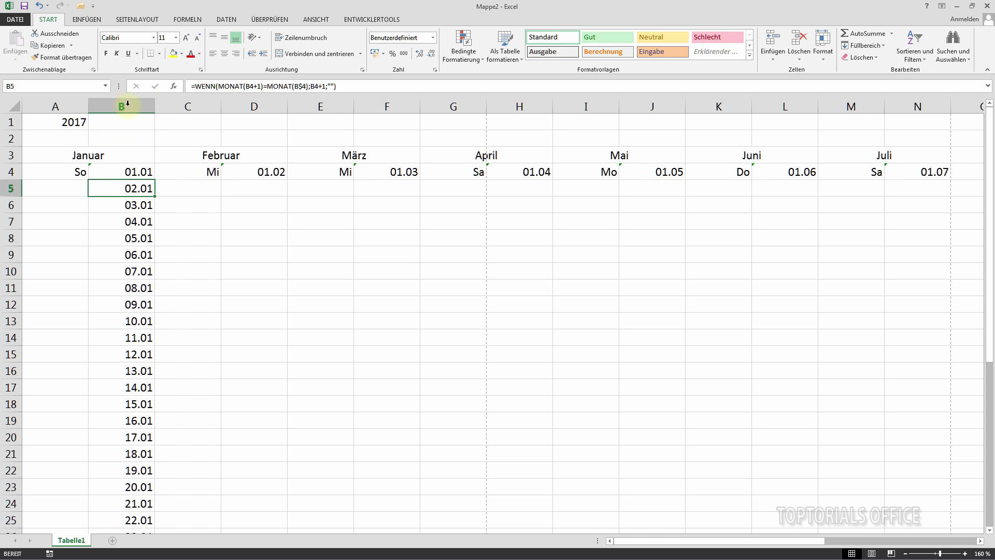
pyautogui.click(38, 6)
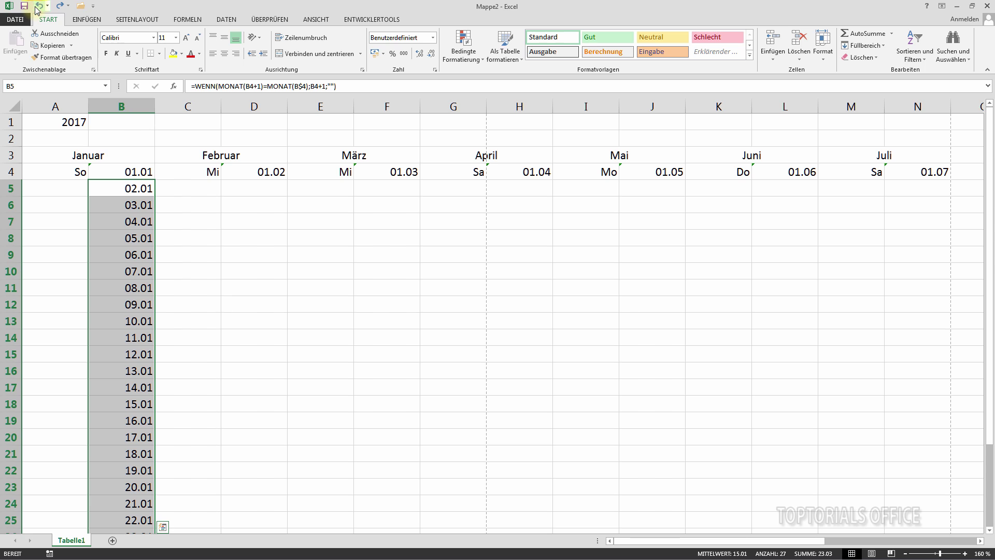
pyautogui.click(38, 6)
pyautogui.click(37, 6)
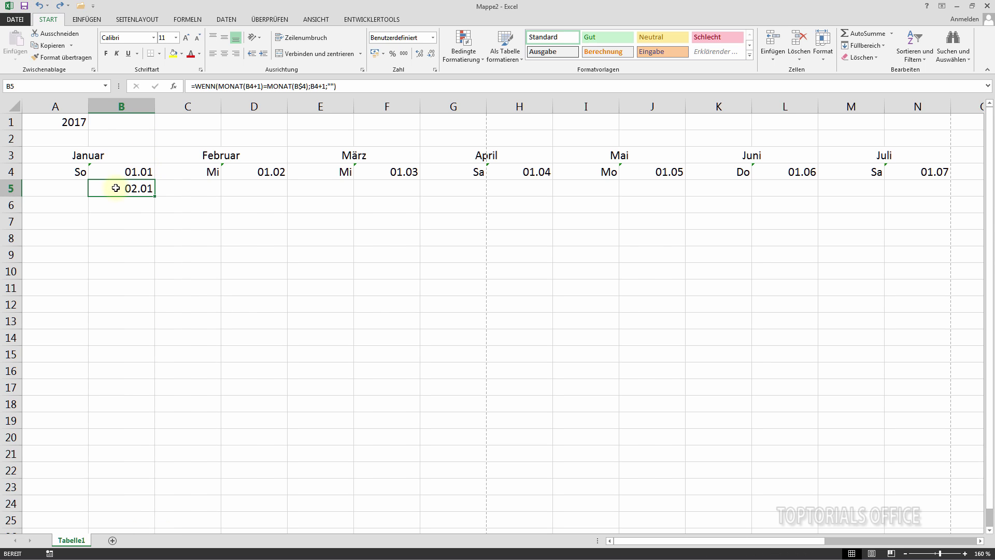
# Wrap B5's formula in WENNFEHLER(...;"") so errors return an empty result
pyautogui.doubleClick(134, 188)
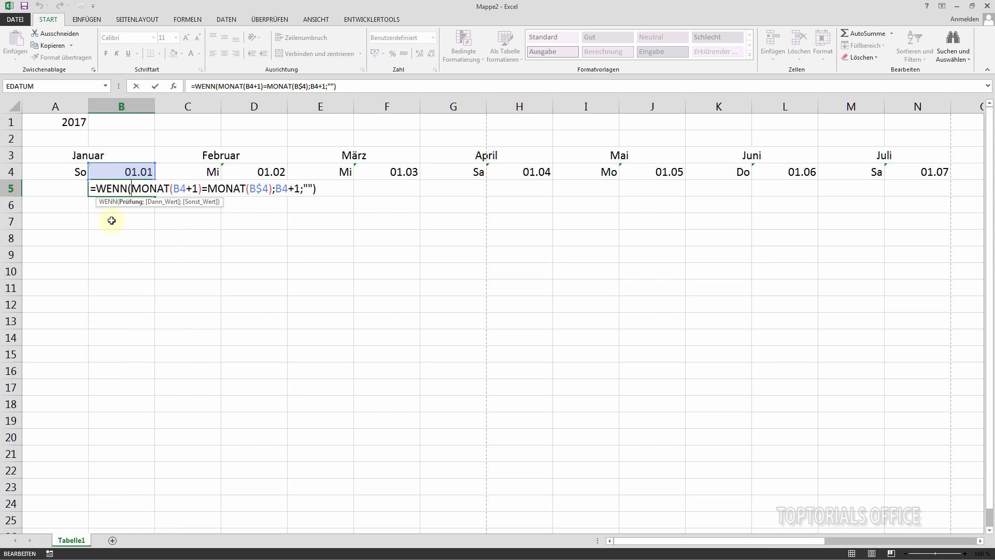
pyautogui.press('Home')
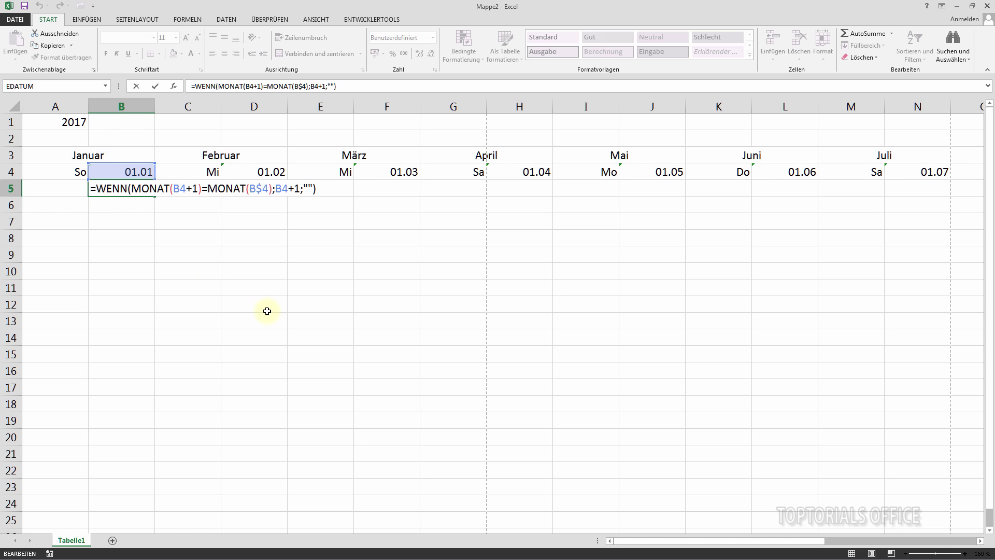
pyautogui.write('WENNFEHLER')
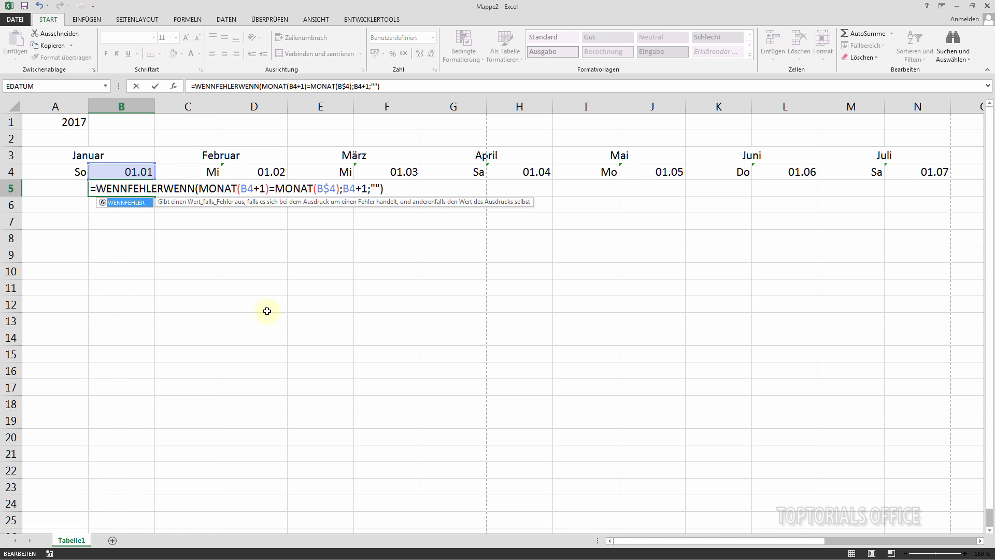
pyautogui.write('(')
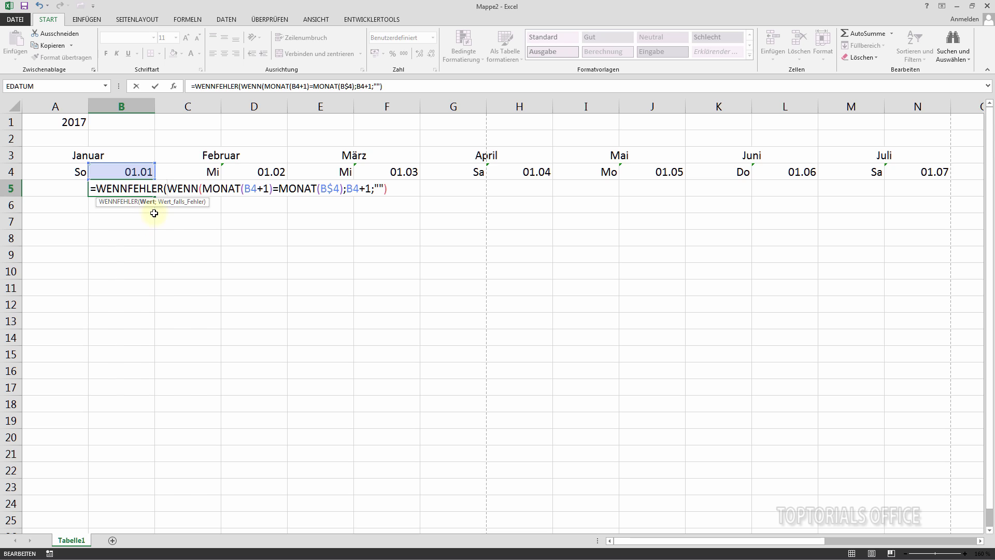
pyautogui.click(389, 189)
pyautogui.write(';')
pyautogui.write('"')
pyautogui.write('"')
pyautogui.write(')')
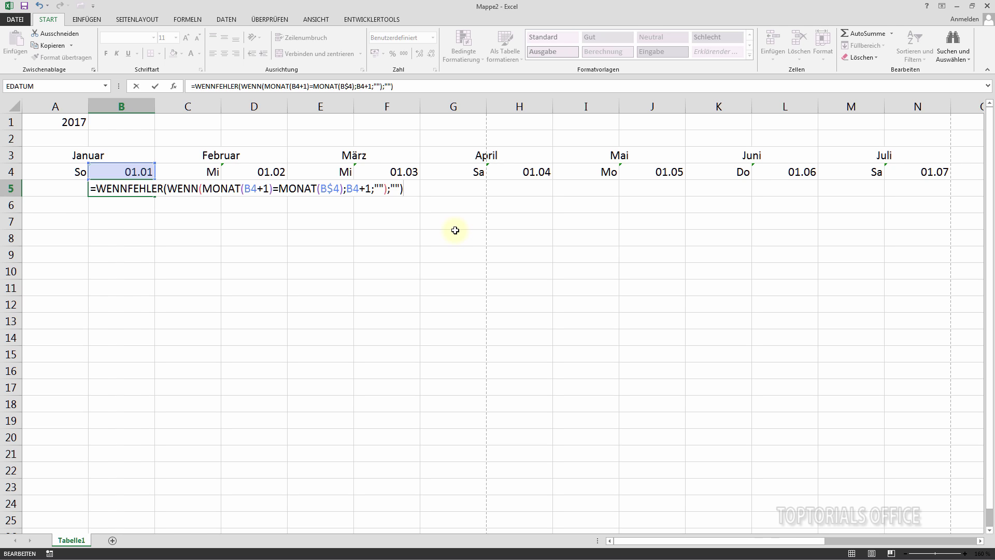
pyautogui.press('Return')
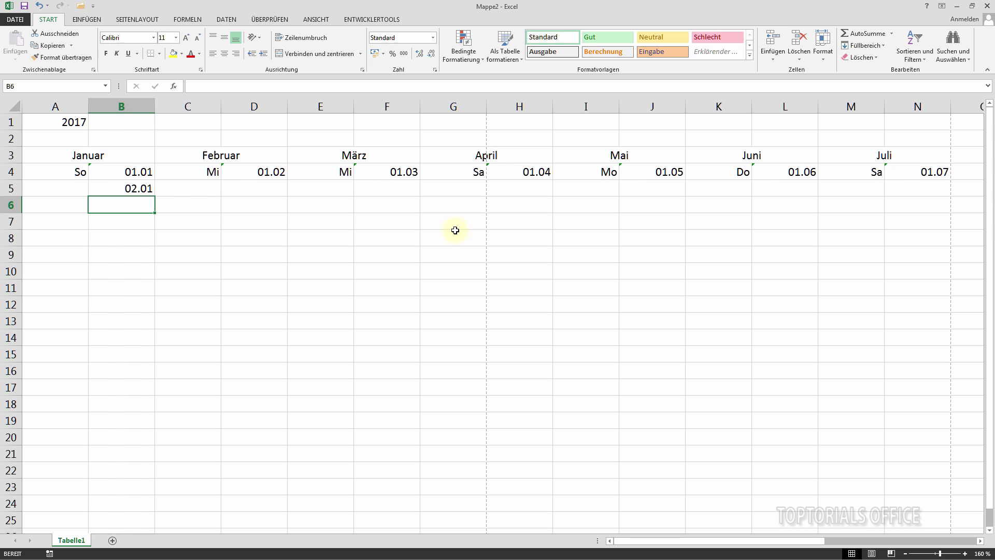
# Fill the error-safe B5 formula down to row 40 and check the blank B35
pyautogui.click(133, 188)
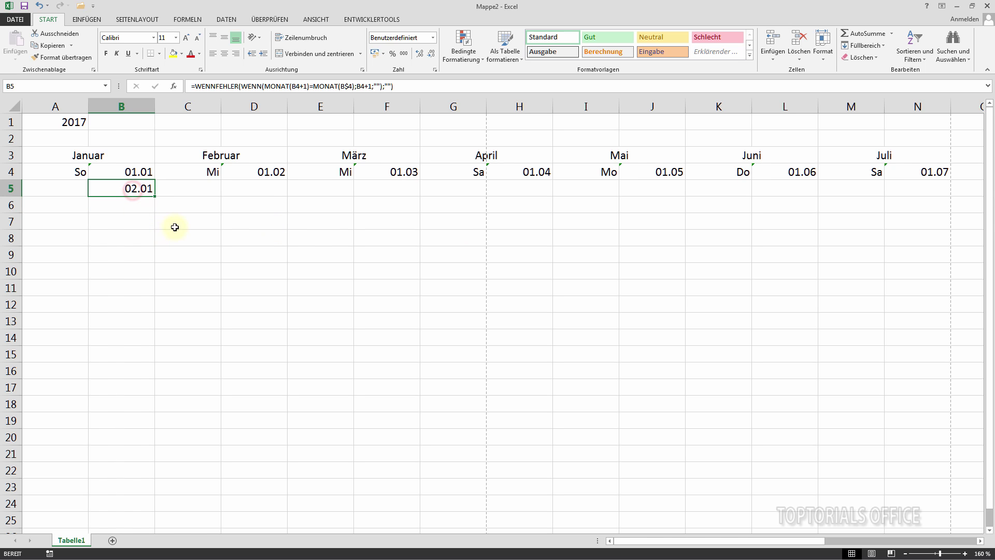
pyautogui.moveTo(154, 196)
pyautogui.mouseDown()
pyautogui.moveTo(171, 528)
pyautogui.moveTo(151, 262)
pyautogui.moveTo(150, 343)
pyautogui.mouseUp()
pyautogui.moveTo(150, 344); pyautogui.dragTo(150, 344)
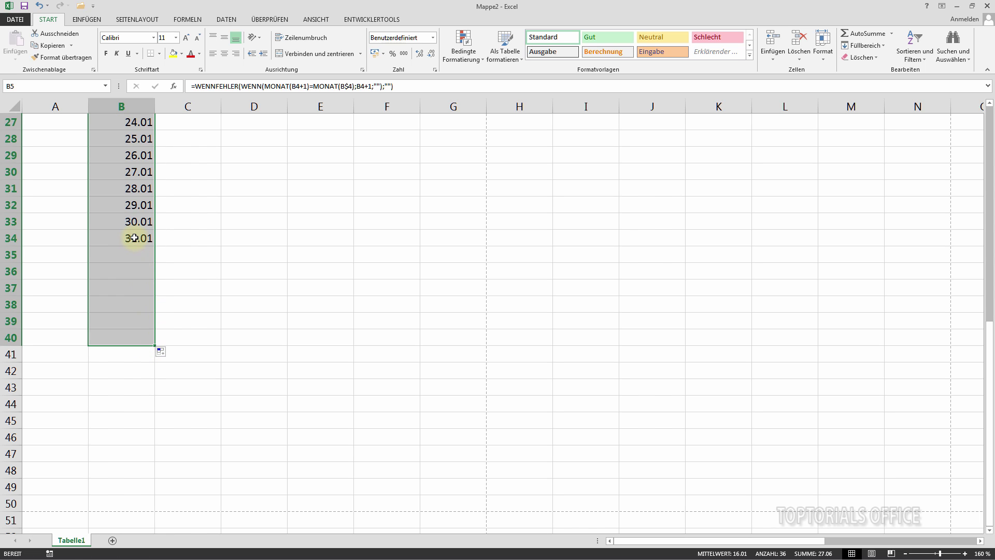
pyautogui.click(135, 254)
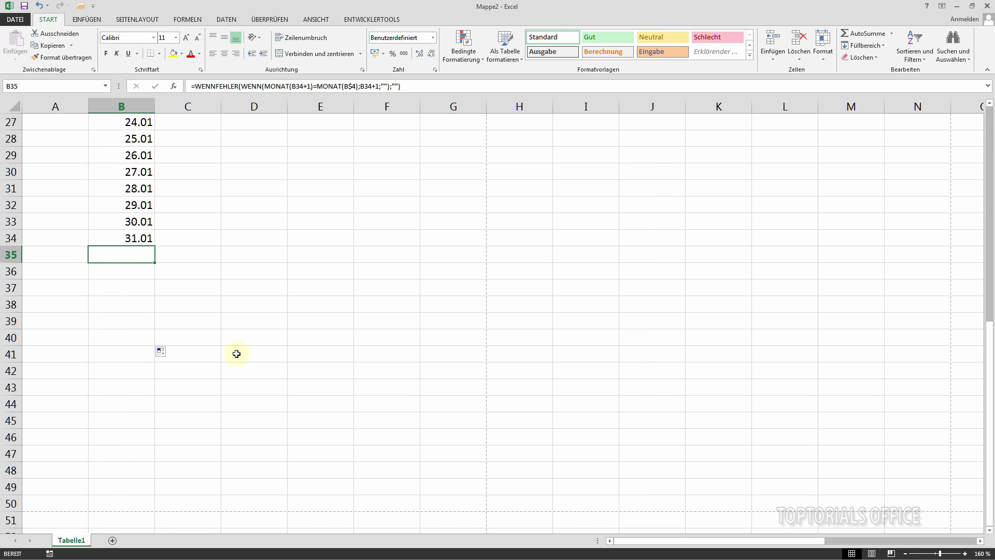
pyautogui.scroll(6, 236, 353)
pyautogui.scroll(3, 235, 352)
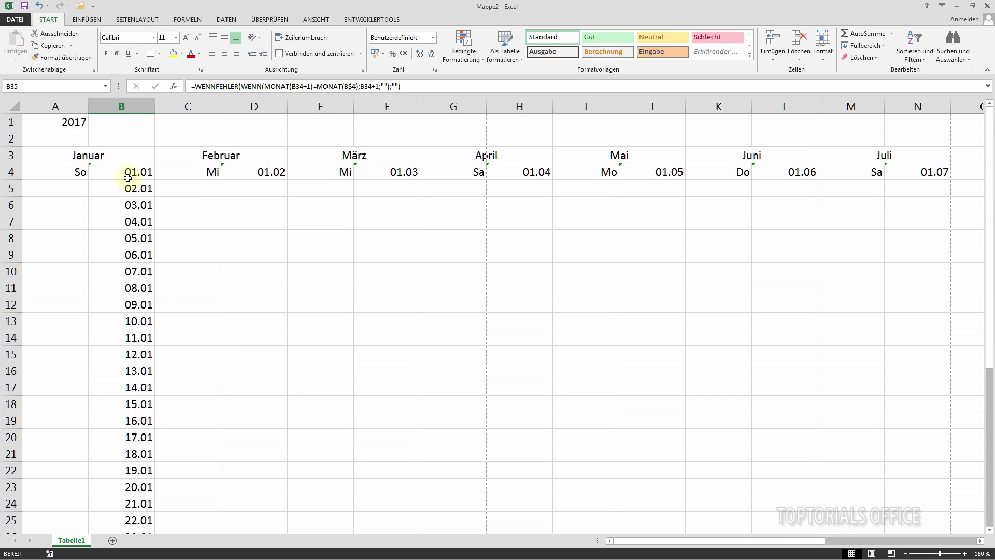
# Inspect the B4 and B5 formulas, copying B5's formula text without changing it
pyautogui.doubleClick(127, 178)
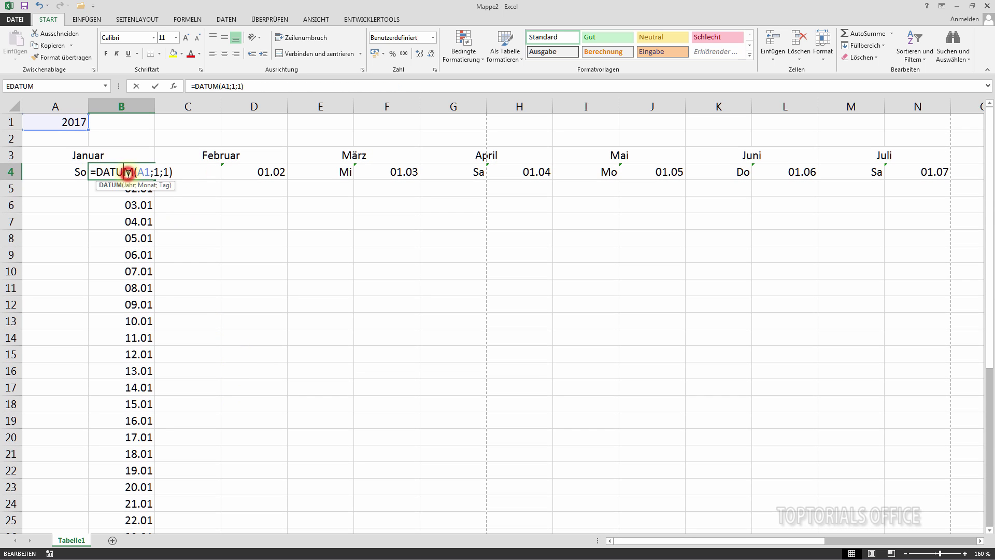
pyautogui.press('Escape')
pyautogui.doubleClick(138, 188)
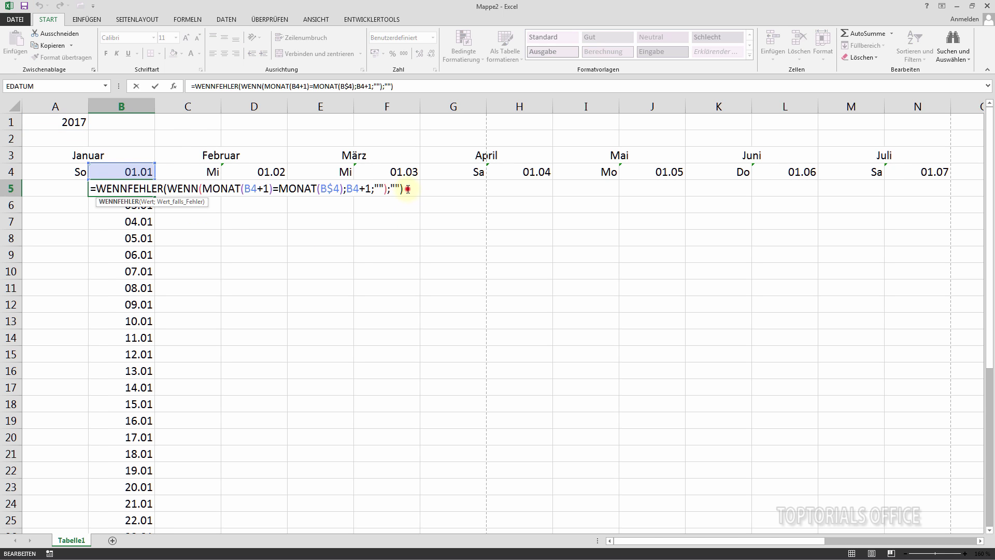
pyautogui.moveTo(408, 189); pyautogui.dragTo(91, 191)
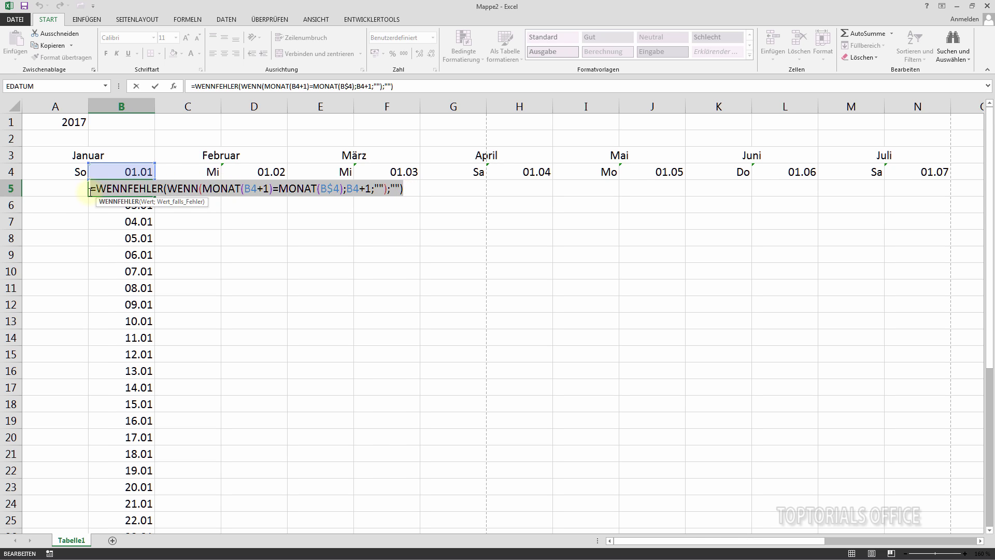
pyautogui.hotkey('ctrl', 'c')
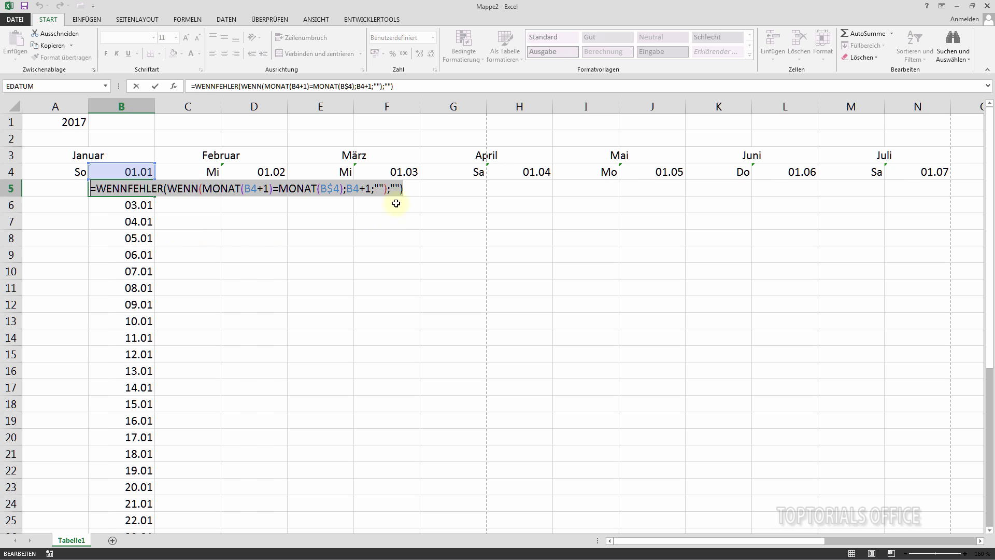
pyautogui.click(406, 189)
pyautogui.press('Escape')
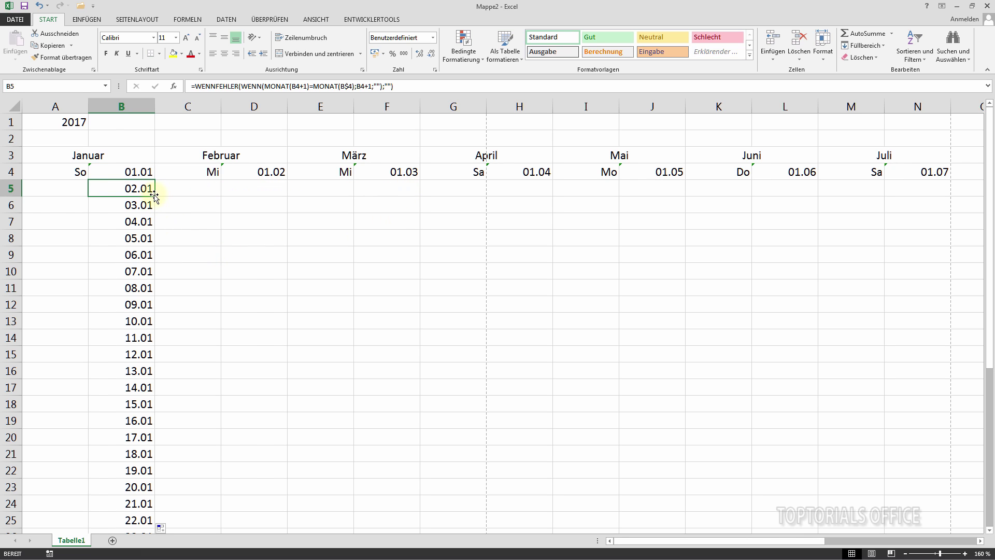
# Check blank cells B35–B37 and copy B37's formula into B38
pyautogui.scroll(-1, 162, 306)
pyautogui.scroll(-8, 163, 307)
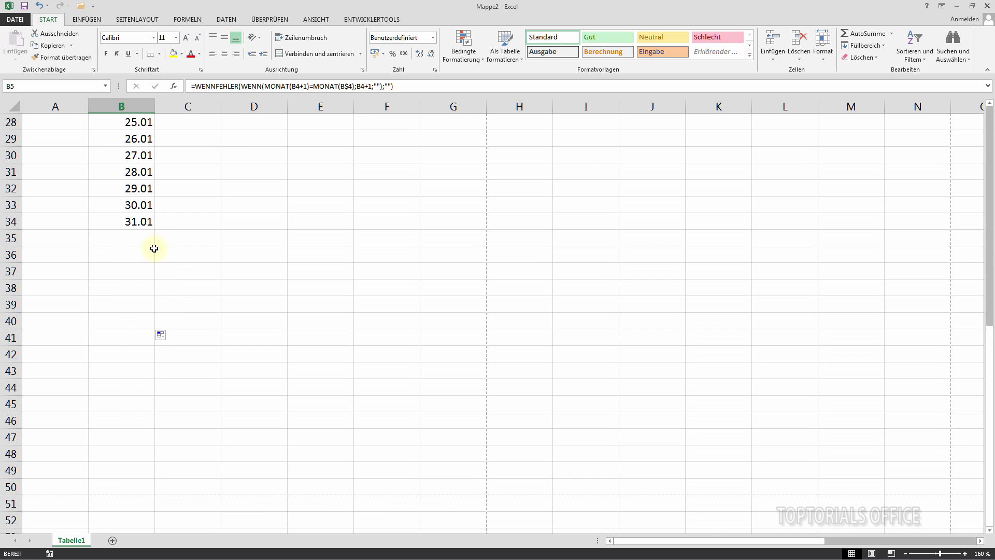
pyautogui.click(129, 239)
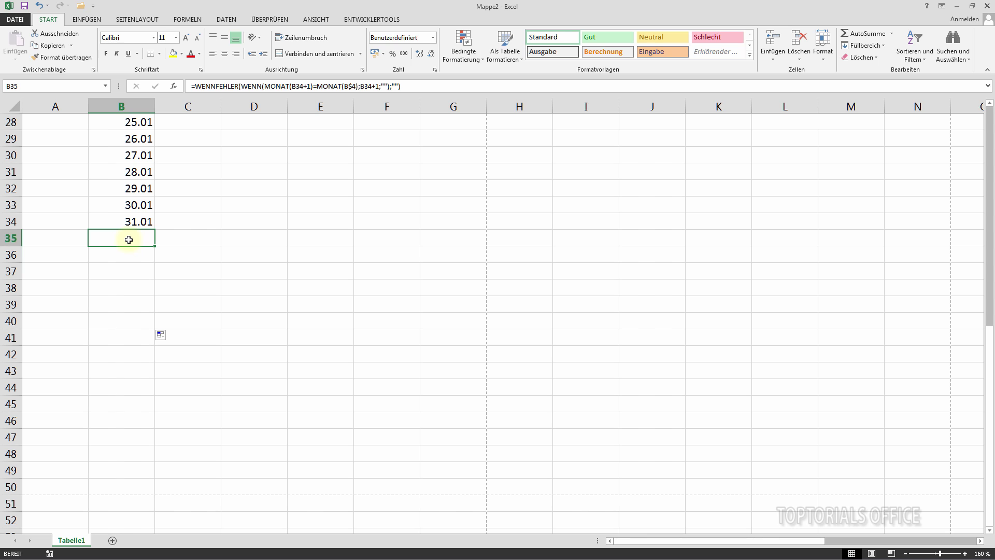
pyautogui.click(137, 256)
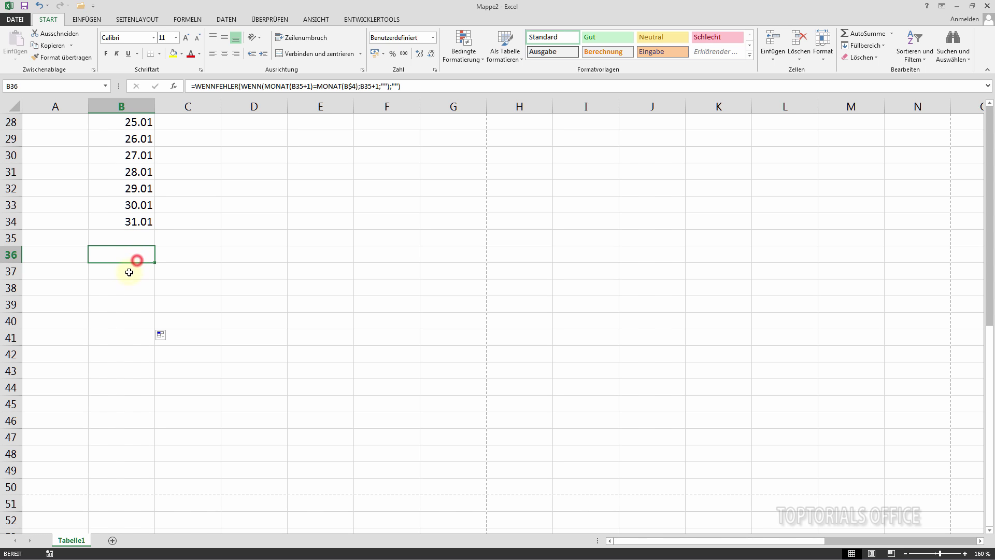
pyautogui.click(128, 275)
pyautogui.moveTo(400, 86); pyautogui.dragTo(201, 86)
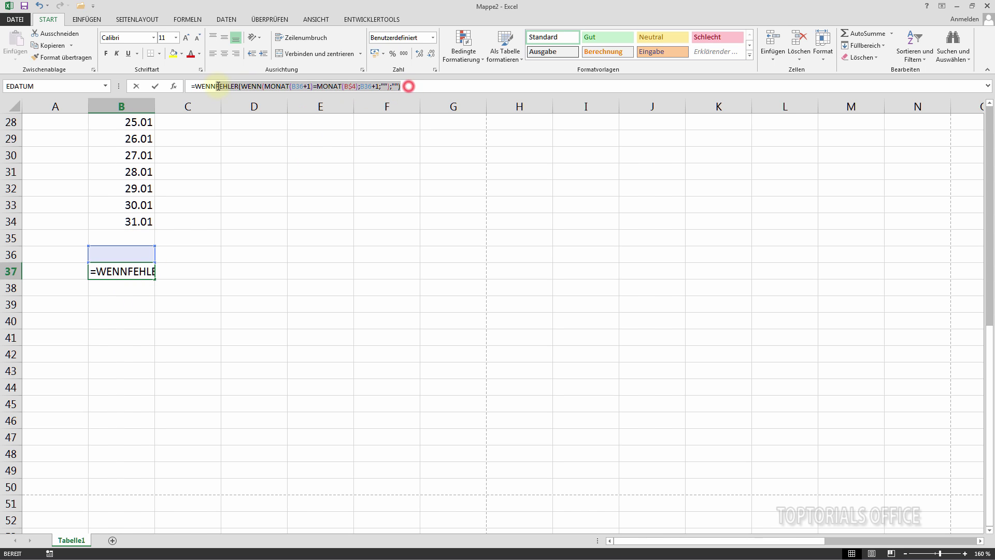
pyautogui.hotkey('ctrl', 'c')
pyautogui.press('Escape')
pyautogui.click(134, 293)
pyautogui.hotkey('ctrl', 'v')
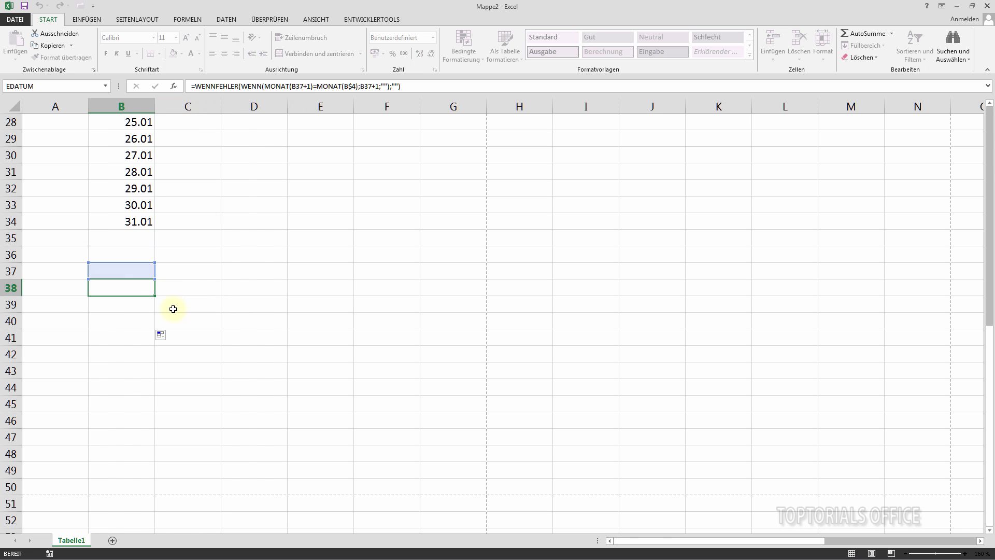
pyautogui.press('Escape')
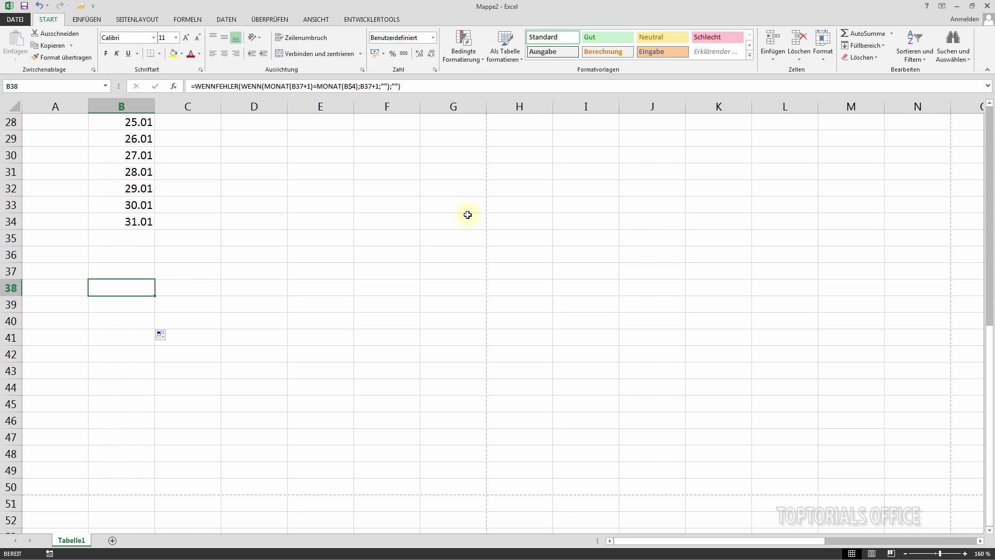
# Select rows 35–50 and clear their leftover formulas with Inhalte löschen
pyautogui.moveTo(8, 238); pyautogui.dragTo(1, 453)
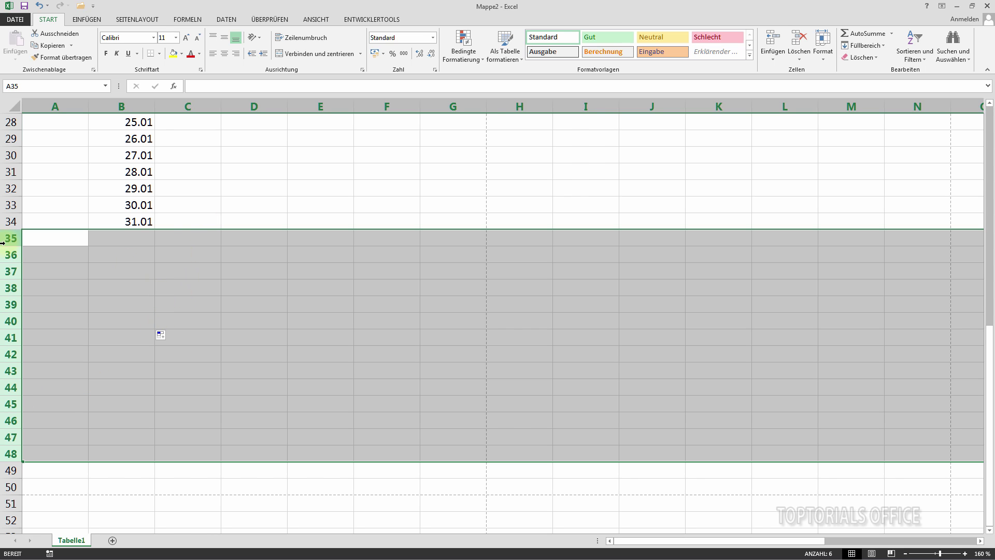
pyautogui.moveTo(7, 238); pyautogui.dragTo(7, 487)
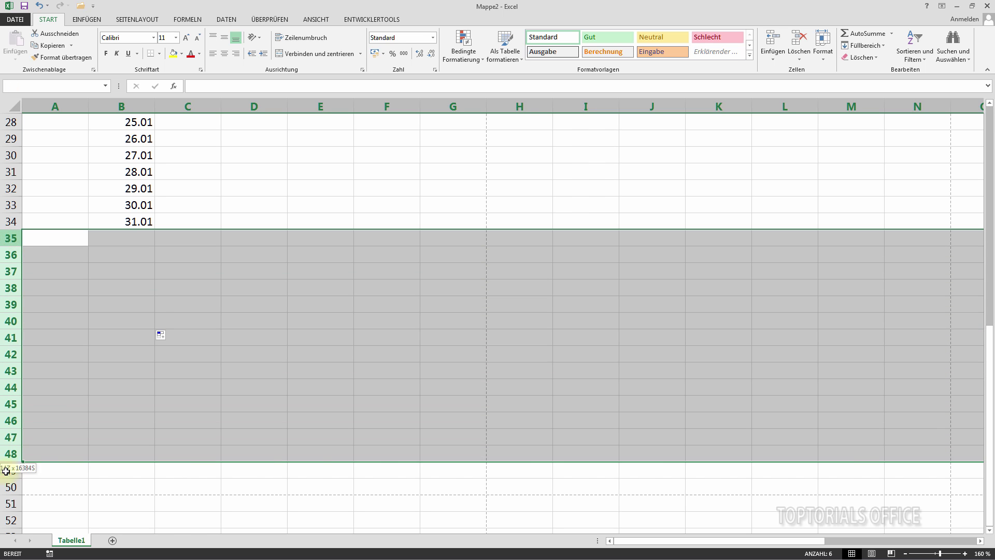
pyautogui.rightClick(6, 487)
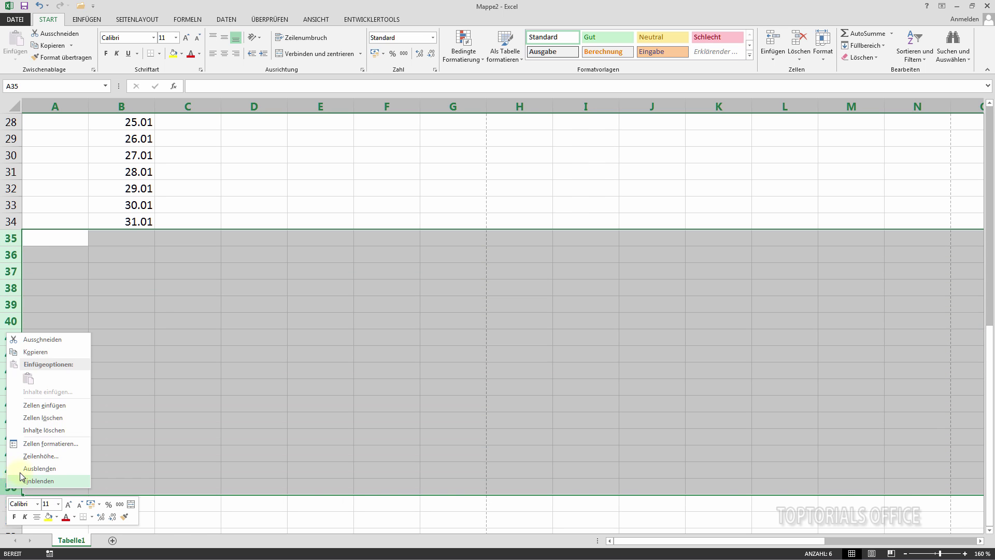
pyautogui.click(40, 430)
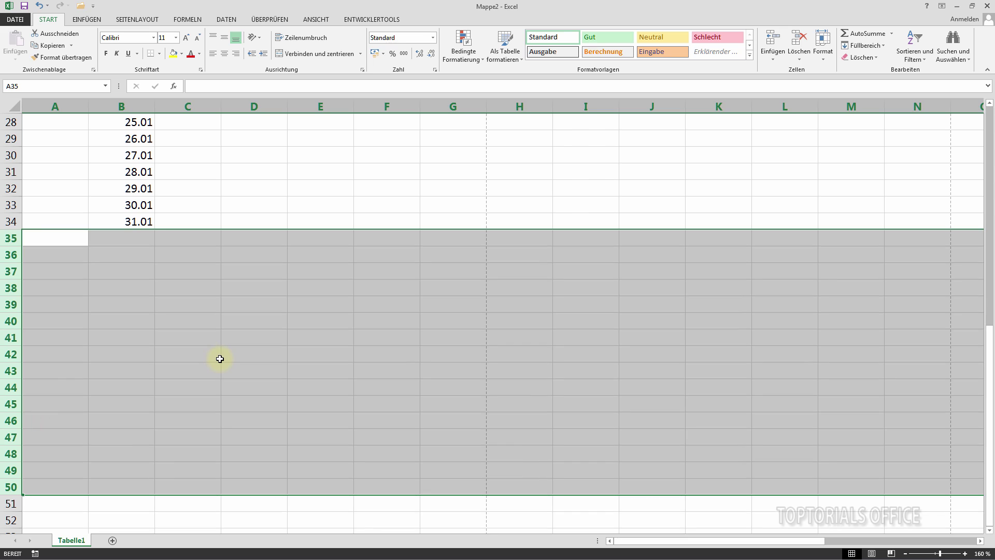
pyautogui.scroll(6, 217, 352)
pyautogui.scroll(3, 220, 359)
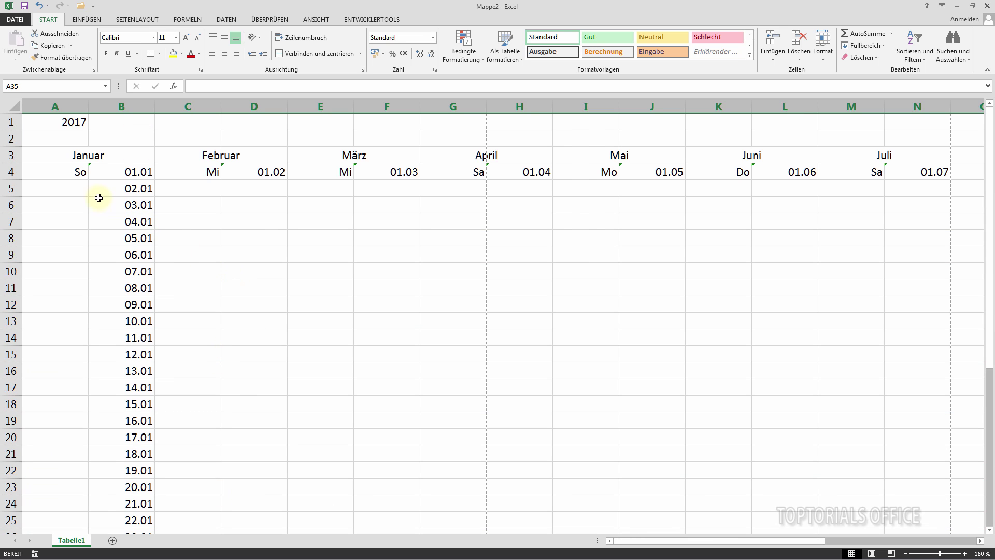
# Enter =B4 in A4 and fill it down to A34, showing weekdays So through Di
pyautogui.click(71, 175)
pyautogui.write('=')
pyautogui.press('Right')
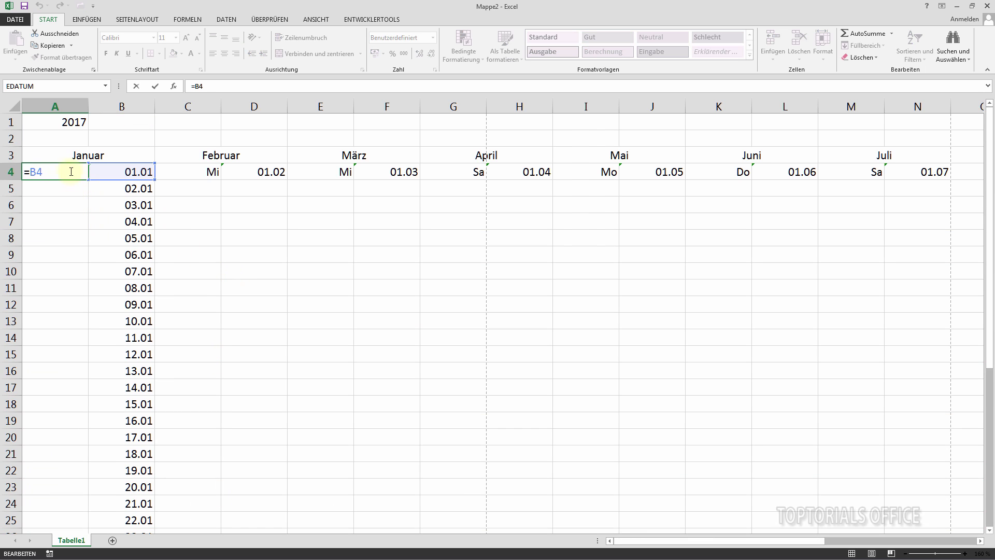
pyautogui.hotkey('ctrl', 'Return')
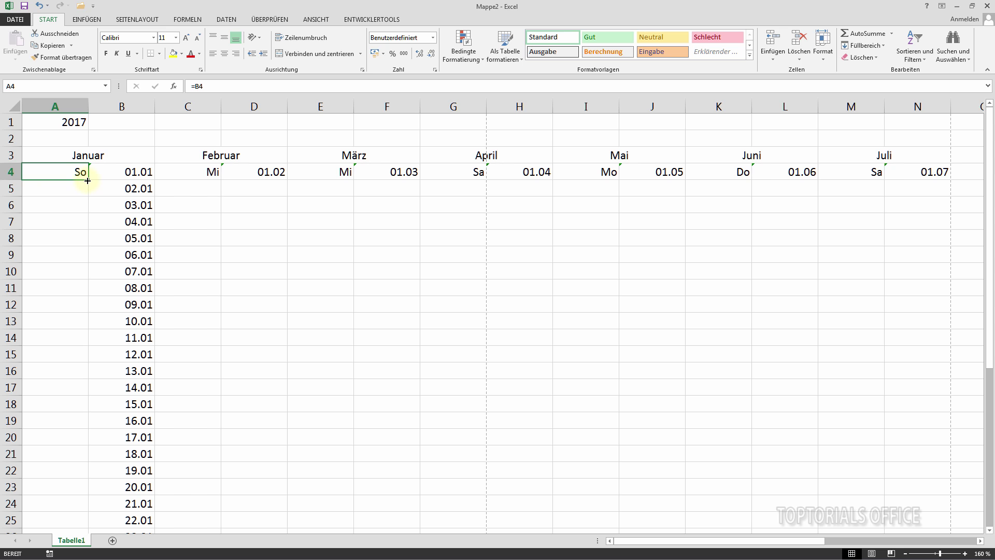
pyautogui.moveTo(88, 180); pyautogui.dragTo(91, 556)
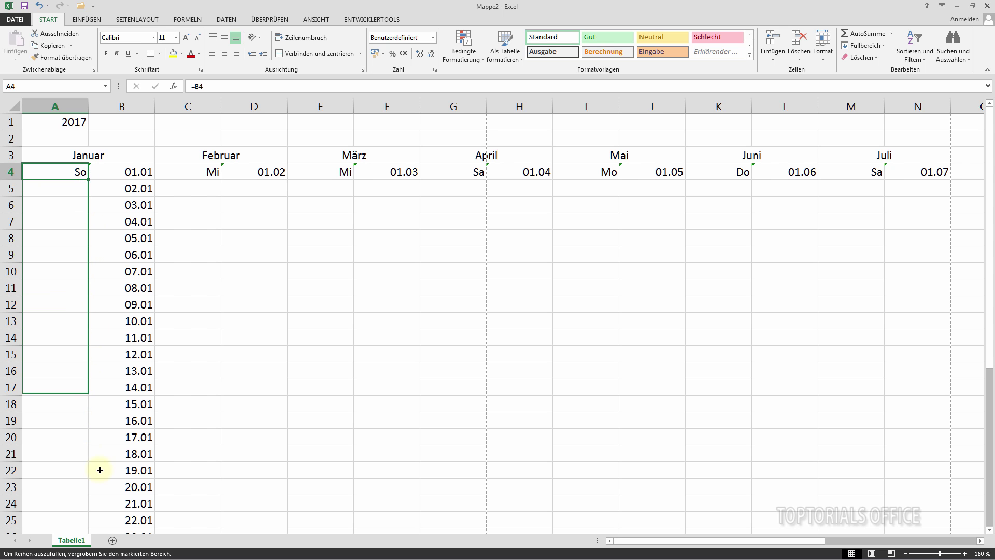
pyautogui.moveTo(90, 556)
pyautogui.mouseDown()
pyautogui.moveTo(95, 489)
pyautogui.moveTo(90, 500)
pyautogui.mouseUp()
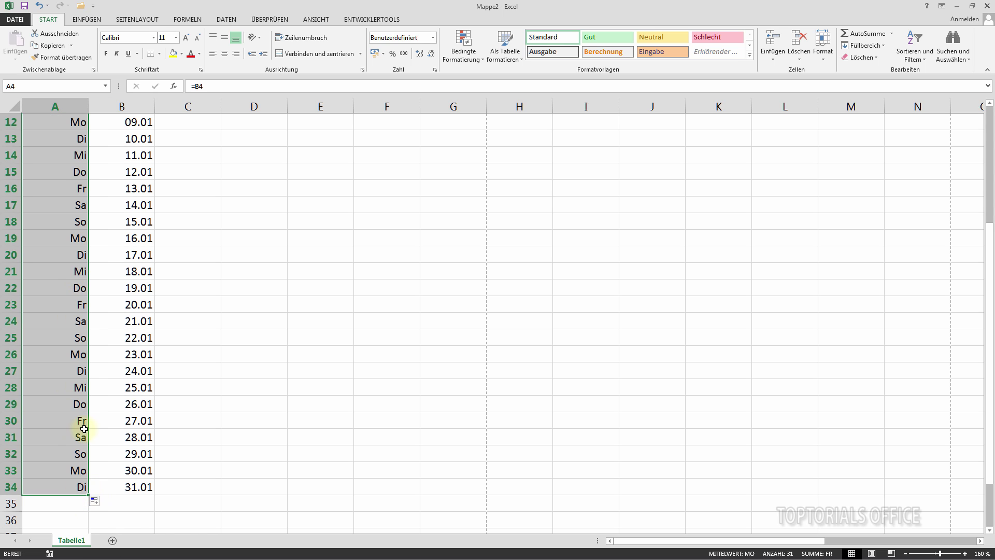
pyautogui.scroll(4, 345, 391)
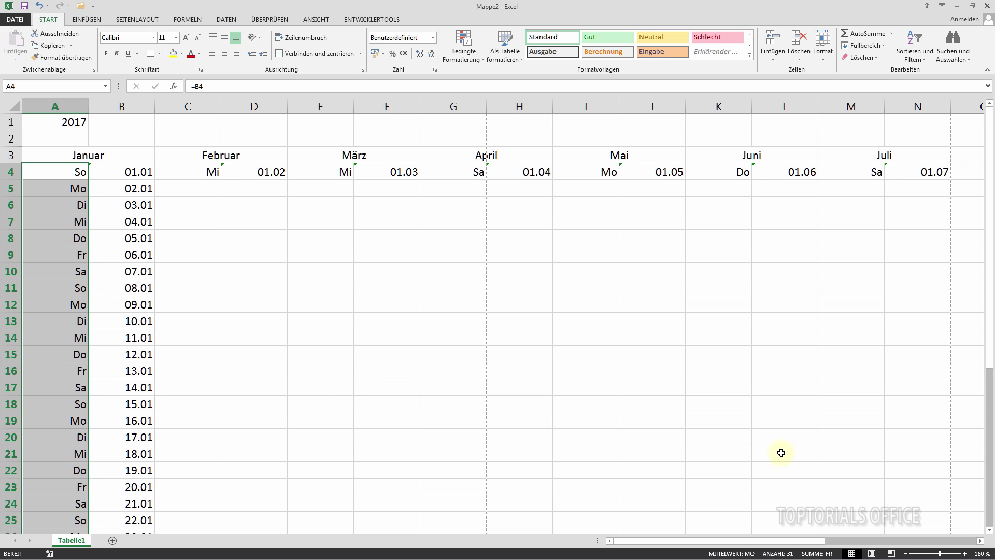
# Zoom the sheet out to about 93% so all twelve months fit on screen
pyautogui.click(906, 553)
pyautogui.click(906, 554)
pyautogui.click(906, 554)
pyautogui.click(906, 554)
pyautogui.click(906, 553)
pyautogui.click(905, 553)
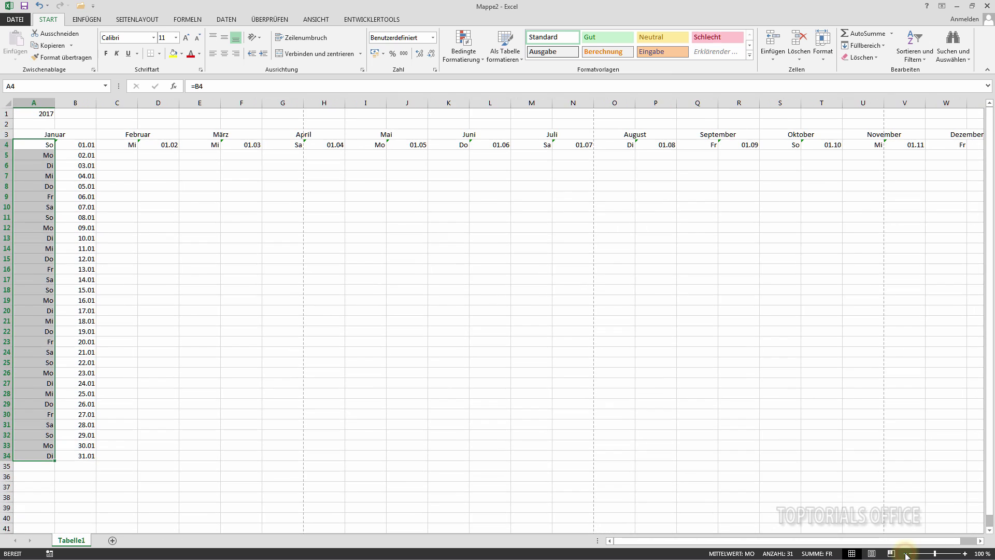
pyautogui.click(905, 553)
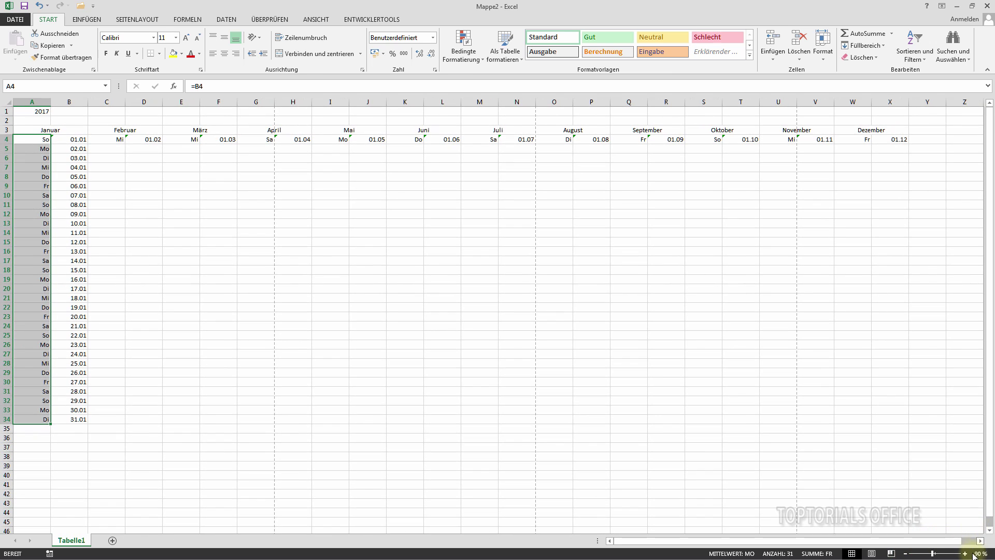
pyautogui.click(964, 553)
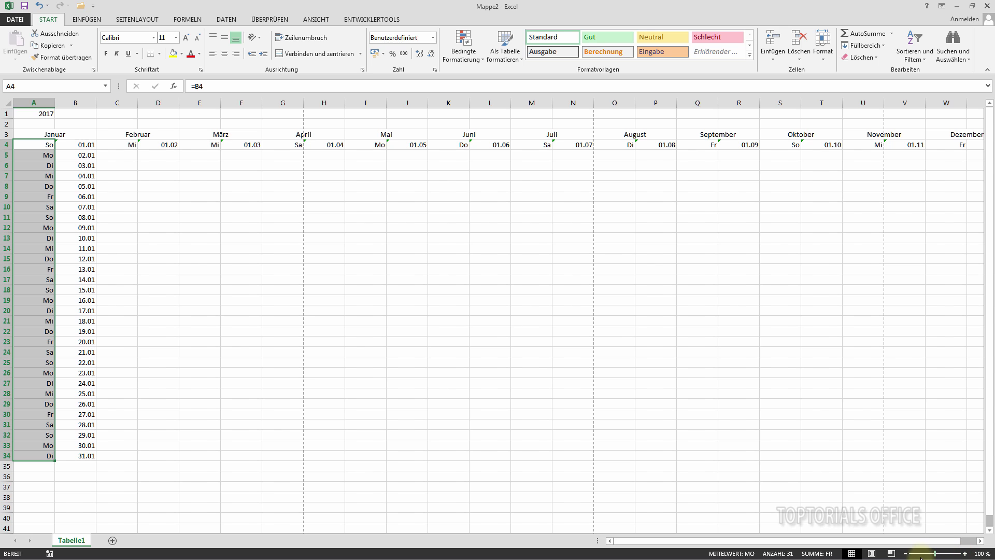
pyautogui.moveTo(933, 553); pyautogui.dragTo(930, 553)
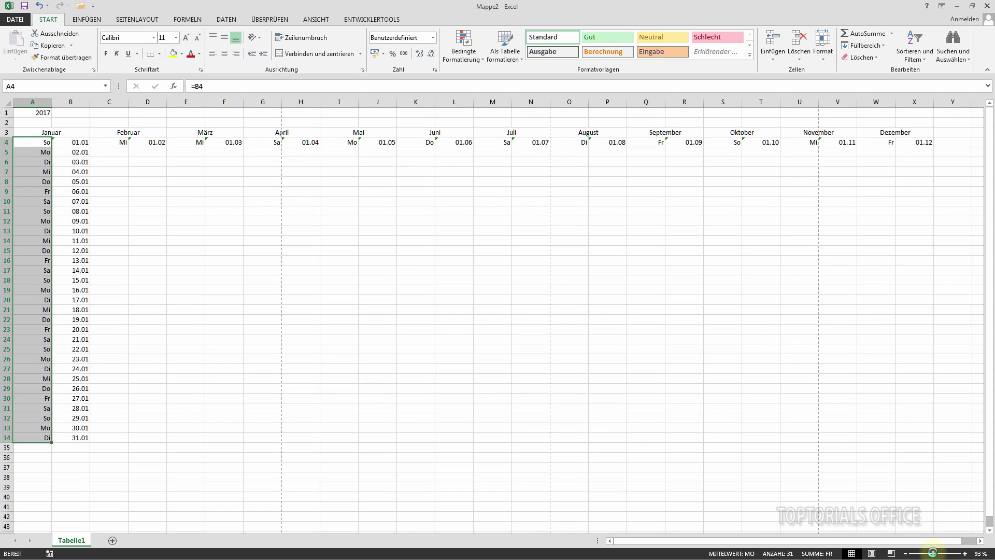
pyautogui.click(95, 154)
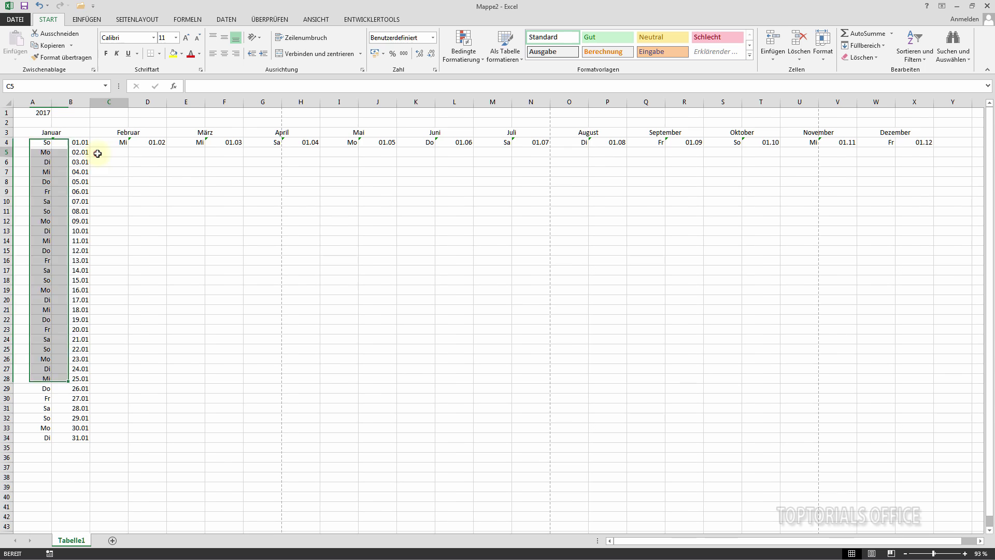
# Fill January's weekdays and dates in A5:B34 right through column X for all months
pyautogui.click(5, 142)
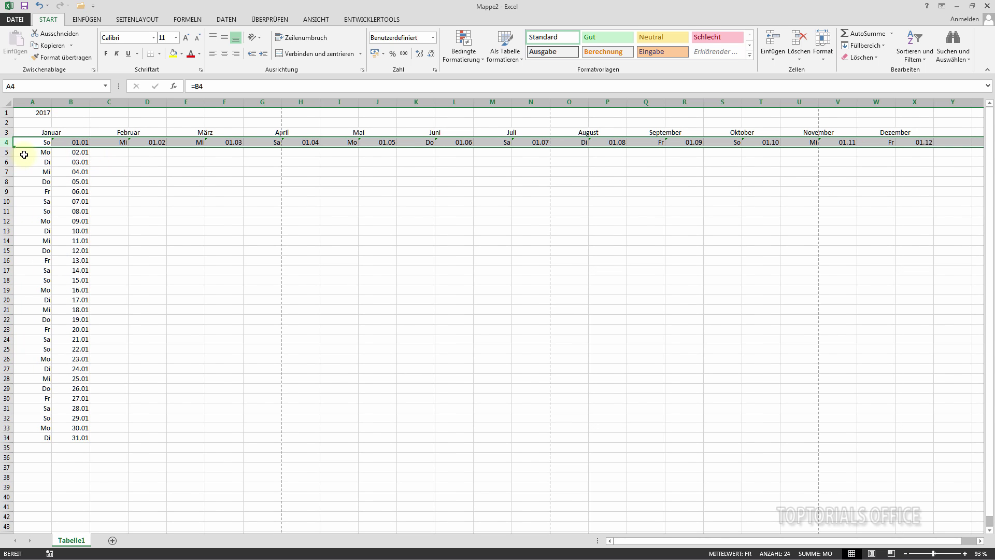
pyautogui.moveTo(24, 154); pyautogui.dragTo(63, 441)
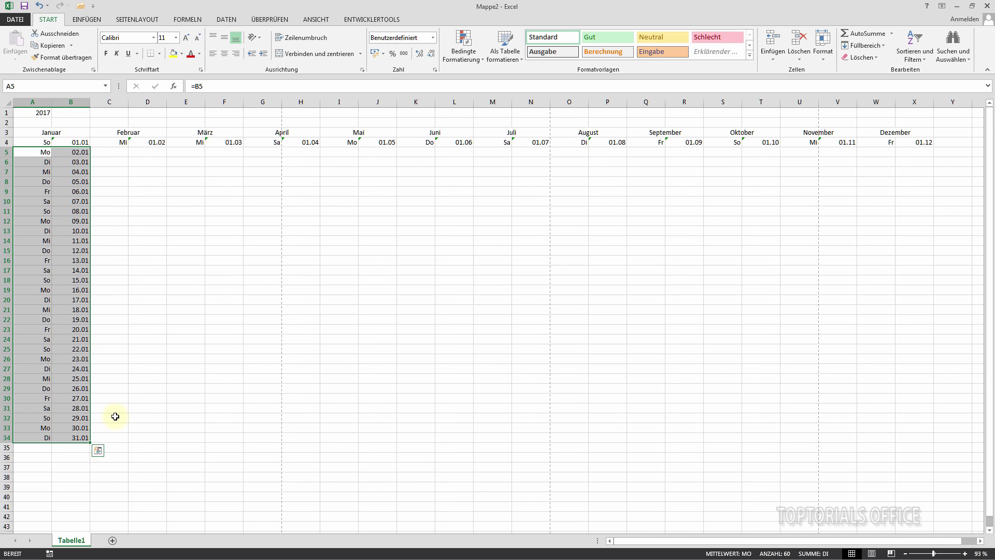
pyautogui.moveTo(89, 444); pyautogui.dragTo(927, 490)
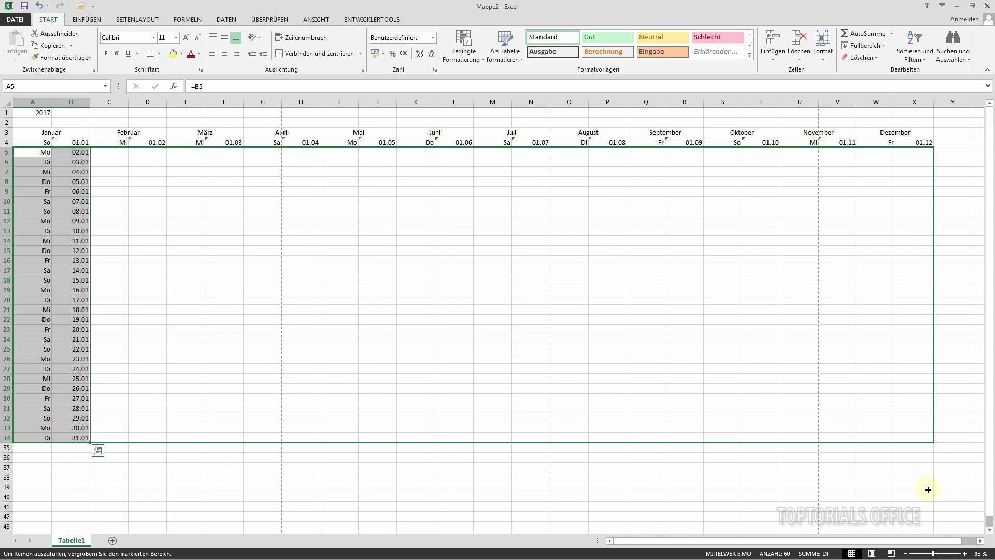
pyautogui.moveTo(927, 490); pyautogui.dragTo(927, 490)
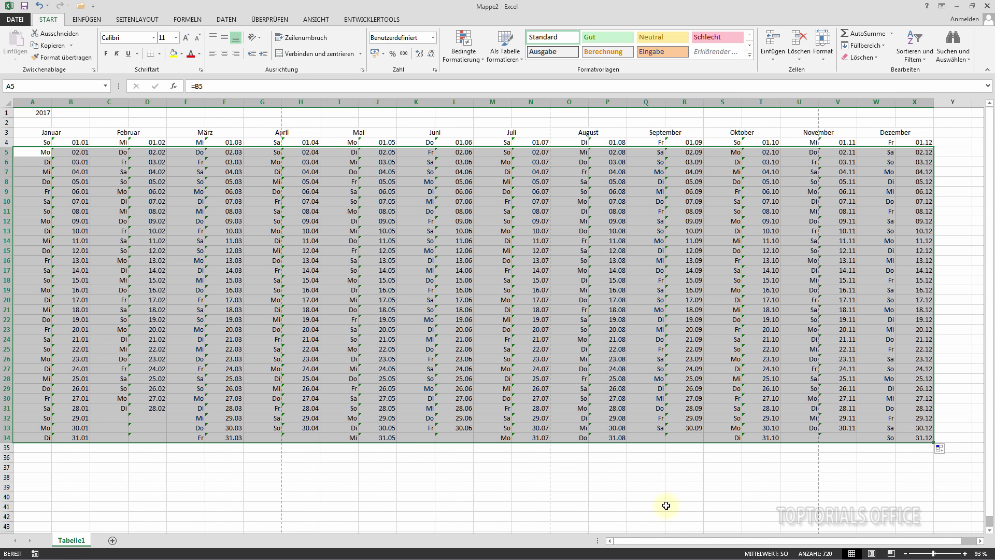
pyautogui.click(116, 417)
pyautogui.click(140, 417)
# Change the year in A1 to 2016, so January starts Fr 01.01 and February ends Mo 29.02
pyautogui.click(141, 431)
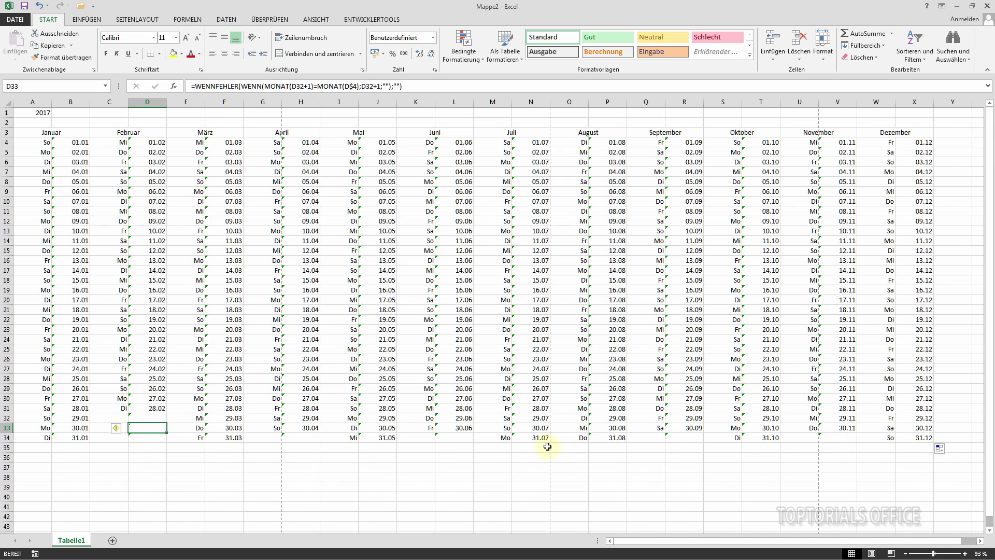
pyautogui.click(32, 115)
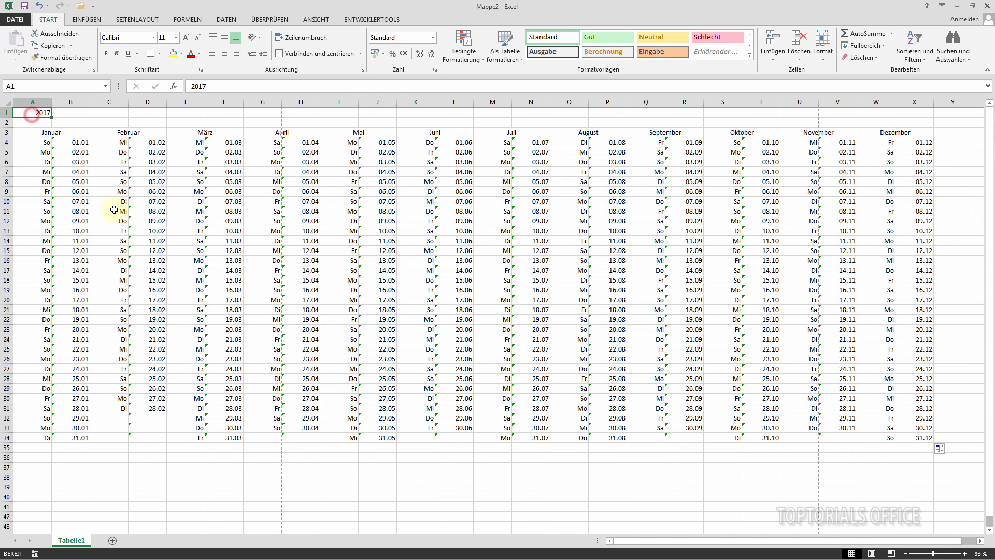
pyautogui.write('201')
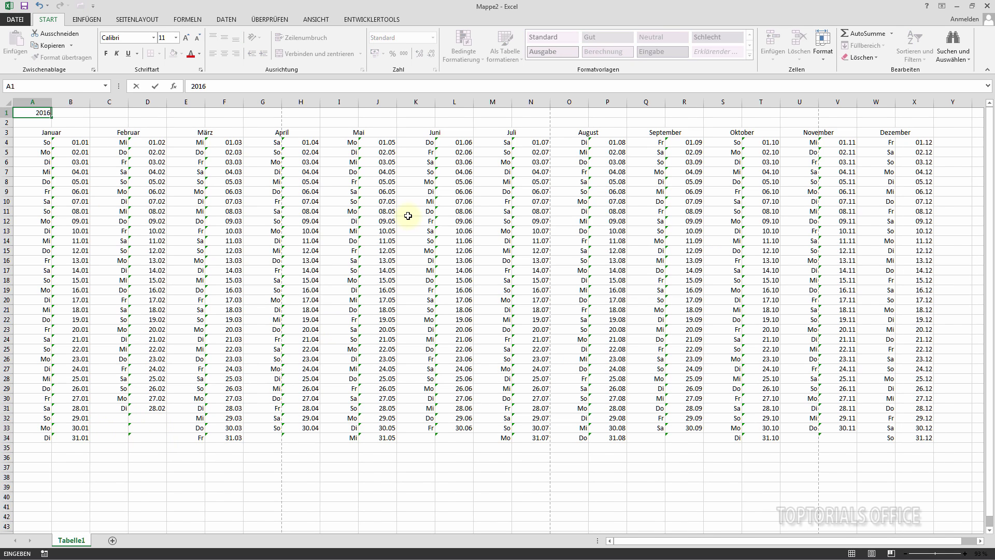
pyautogui.press('Return')
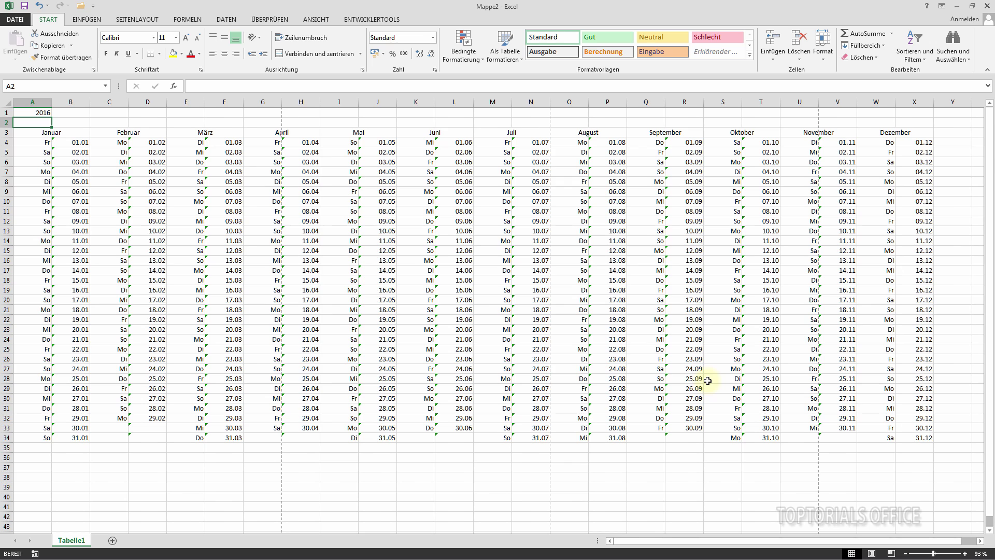
pyautogui.click(904, 554)
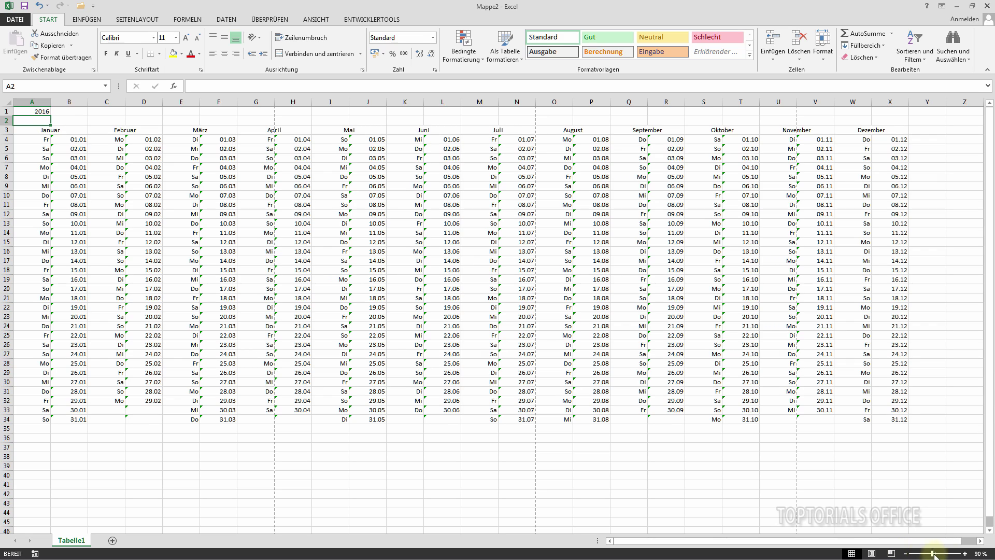
pyautogui.click(965, 554)
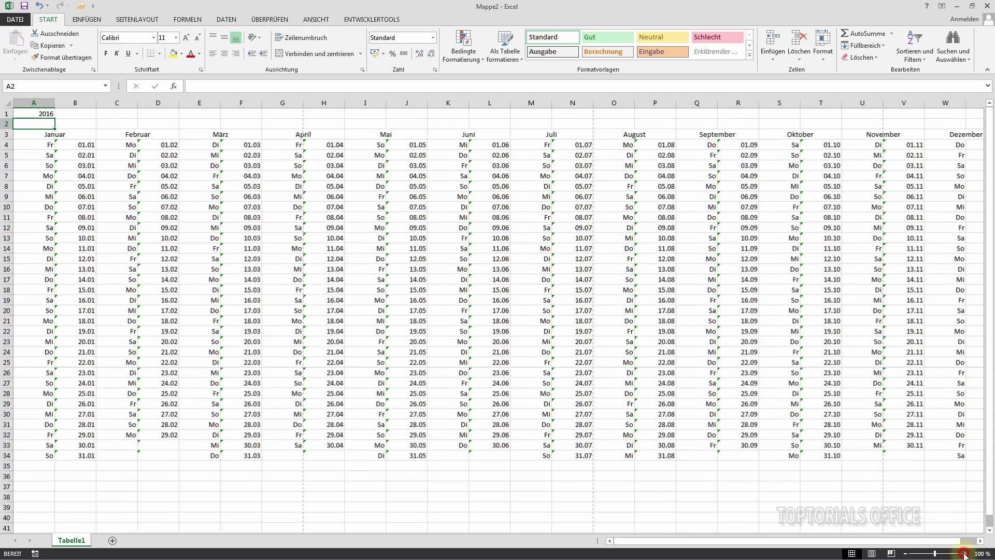
pyautogui.click(905, 553)
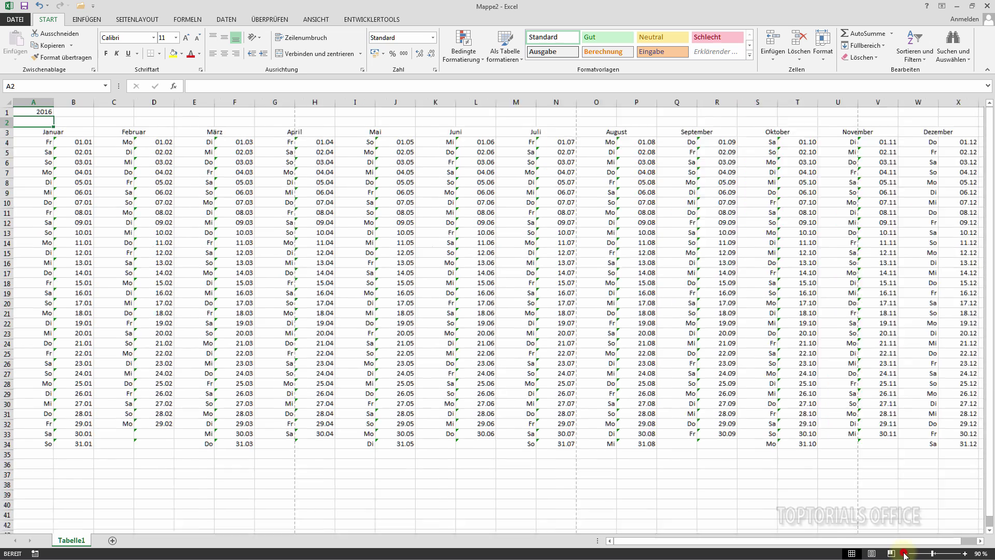
# Centre all cells, left-align the year in A1, and select the day range A4:X34
pyautogui.click(6, 102)
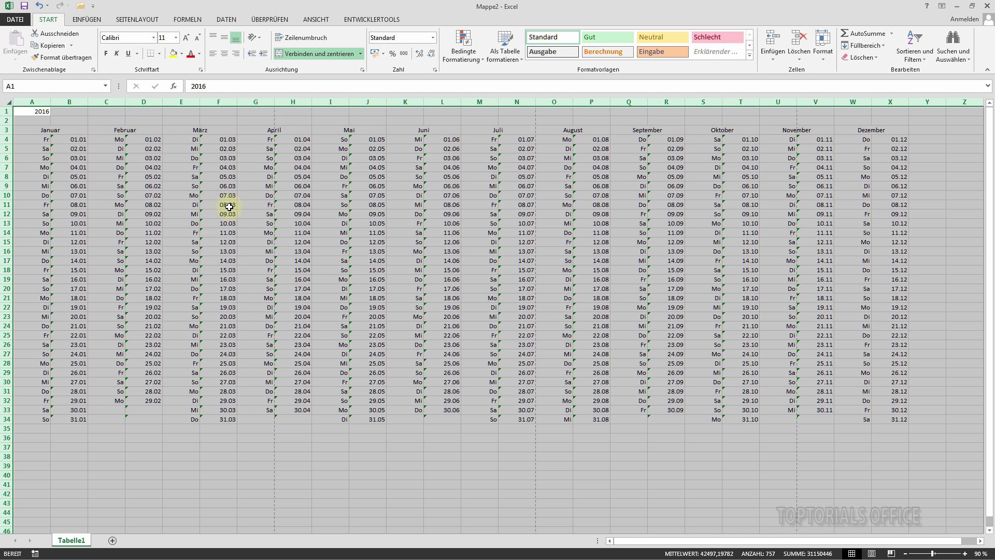
pyautogui.click(224, 55)
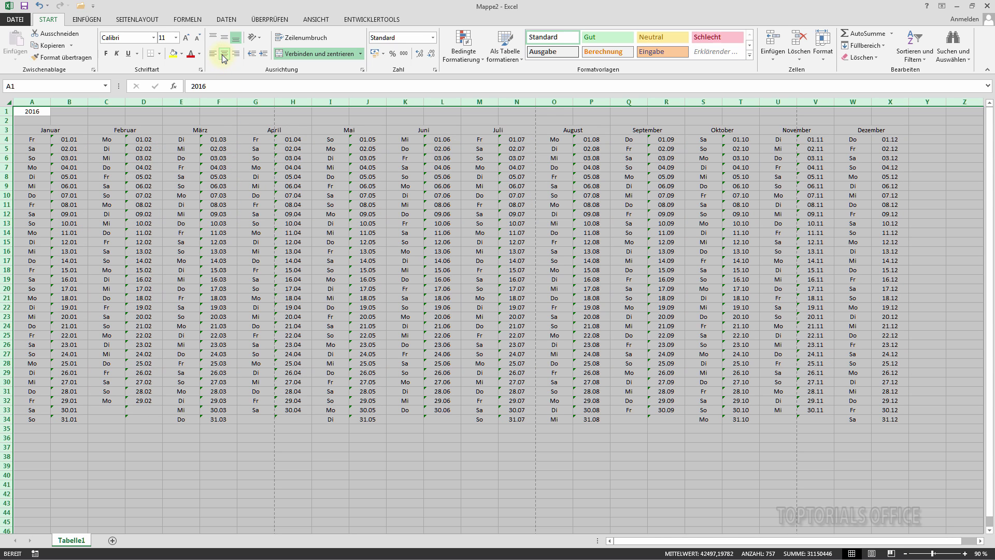
pyautogui.click(36, 113)
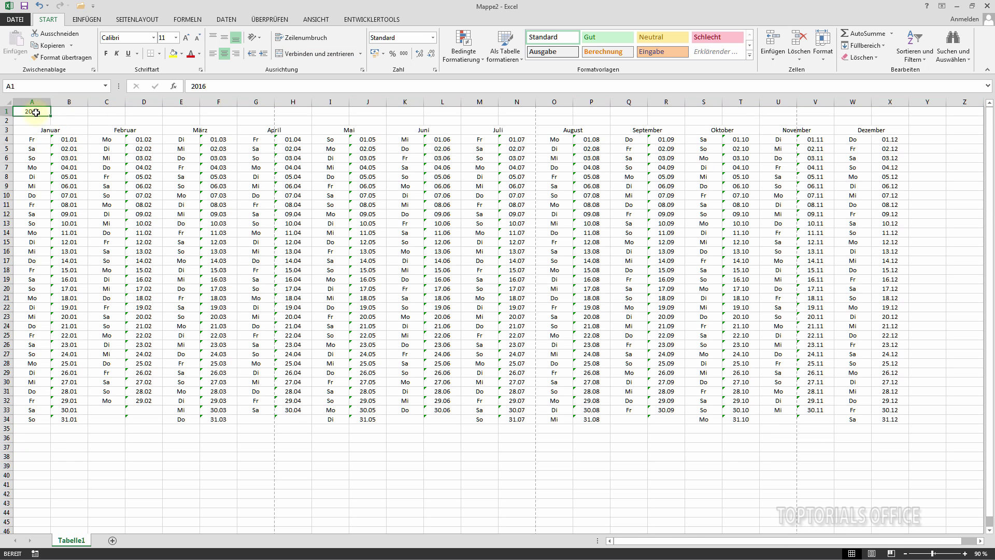
pyautogui.click(212, 54)
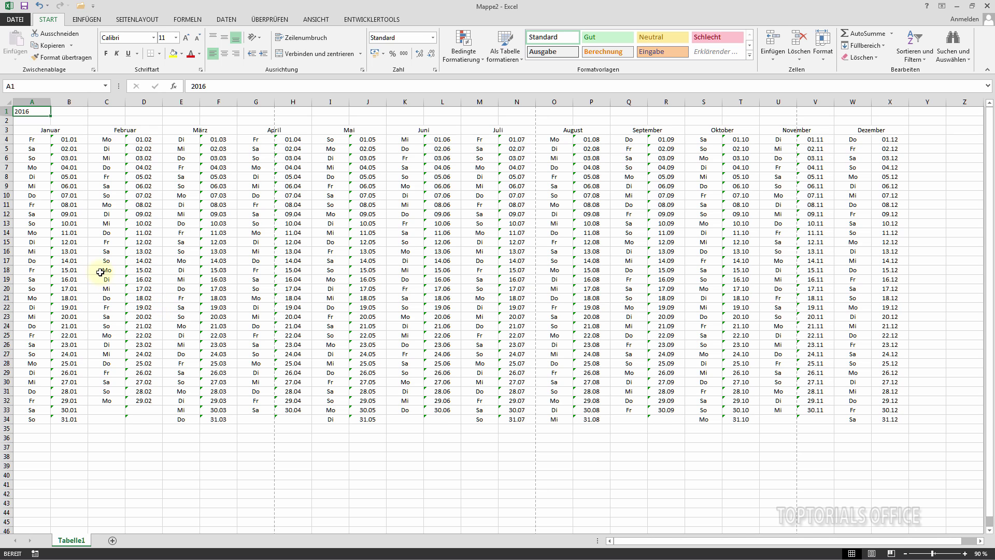
pyautogui.moveTo(25, 140)
pyautogui.mouseDown()
pyautogui.moveTo(308, 296)
pyautogui.moveTo(876, 422)
pyautogui.mouseUp()
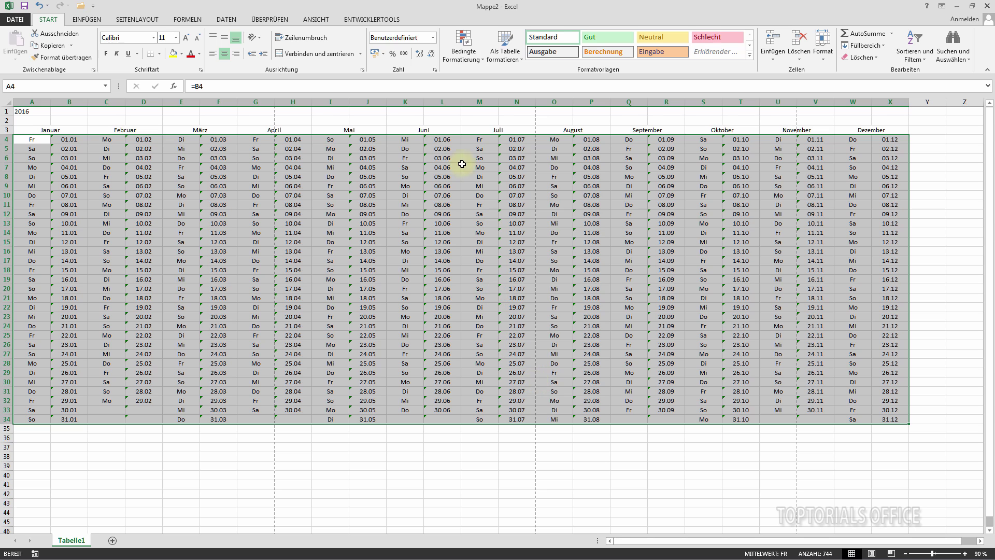
# Start a new formula-based conditional formatting rule, beginning the formula with =wochentag(
pyautogui.click(455, 46)
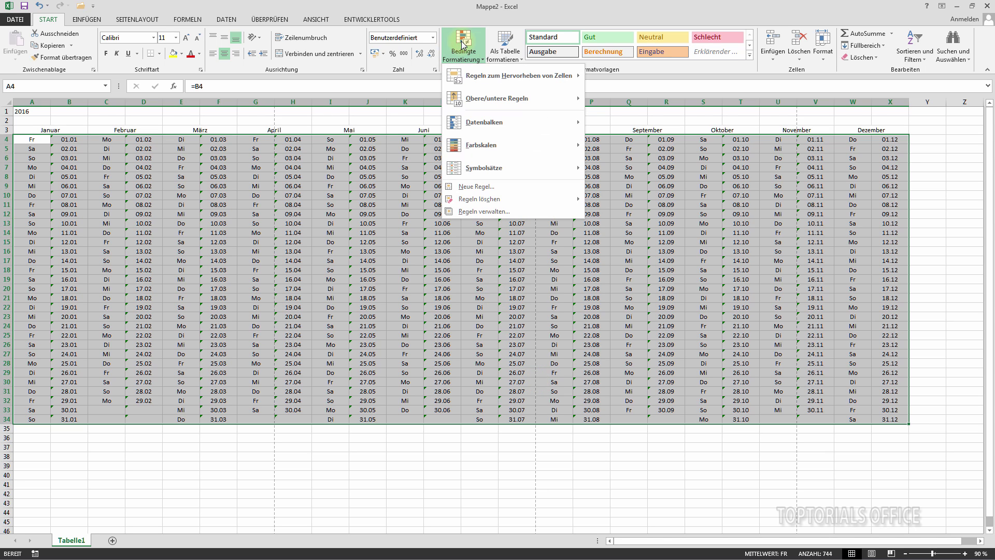
pyautogui.click(480, 187)
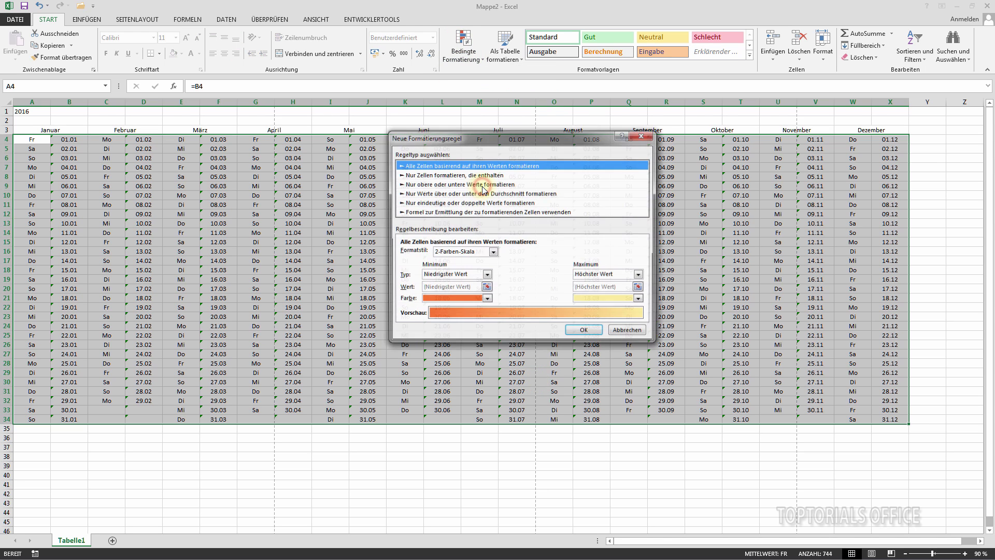
pyautogui.click(421, 213)
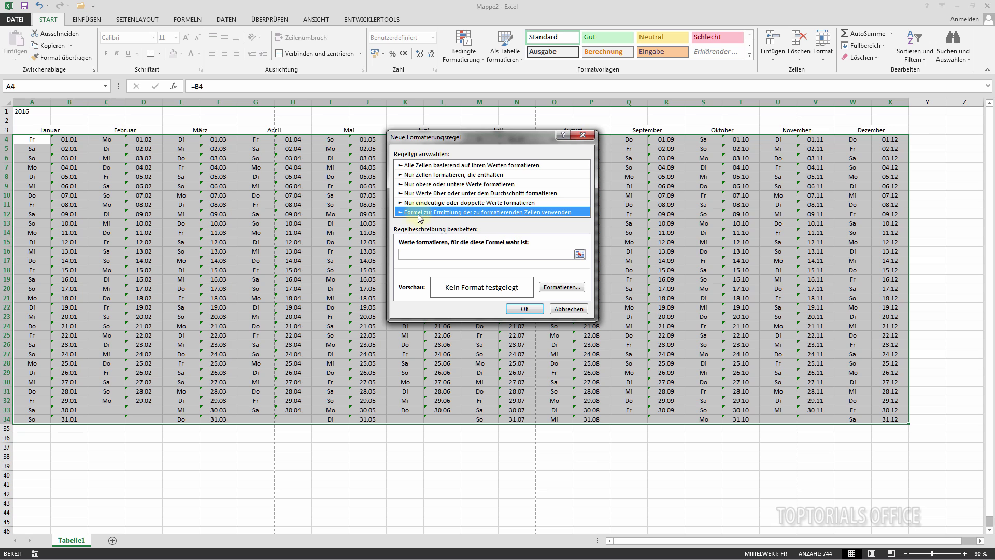
pyautogui.click(409, 252)
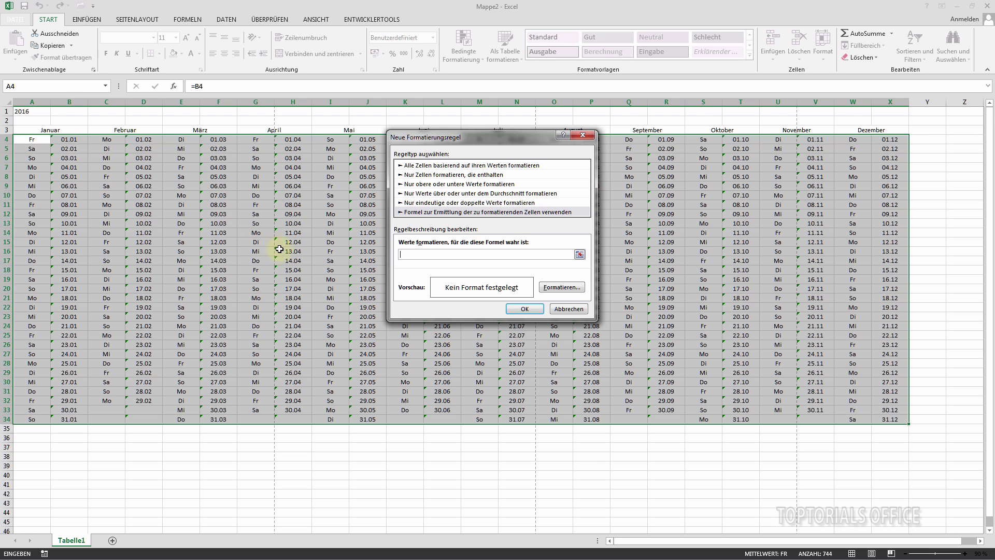
pyautogui.click(406, 253)
pyautogui.write('=wochentag(')
# Complete the weekend rule =wochentag(A4;2)>5 with a light grey fill and confirm it
pyautogui.click(454, 253)
pyautogui.write('A4;2)>5')
pyautogui.click(555, 288)
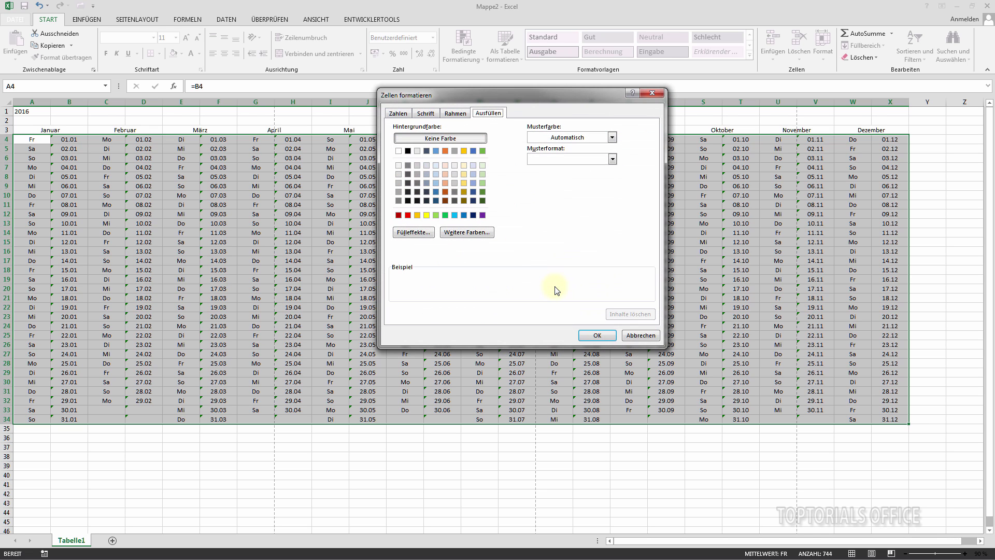
pyautogui.click(402, 114)
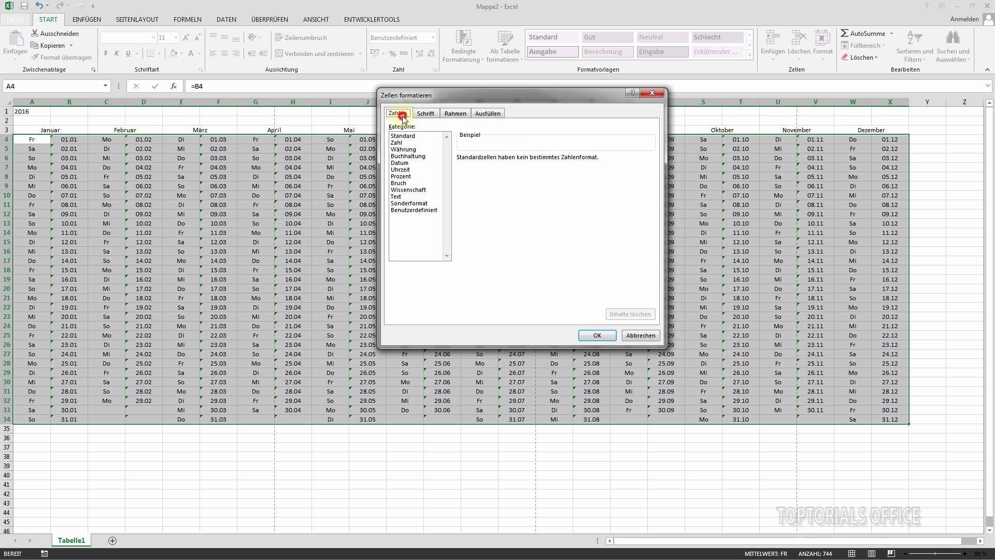
pyautogui.click(425, 113)
pyautogui.click(455, 113)
pyautogui.click(488, 111)
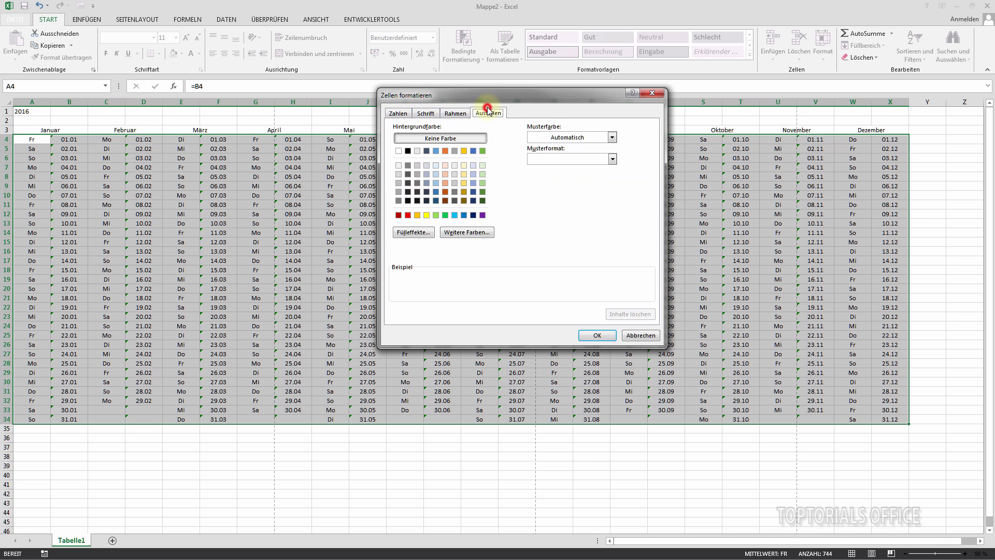
pyautogui.click(399, 174)
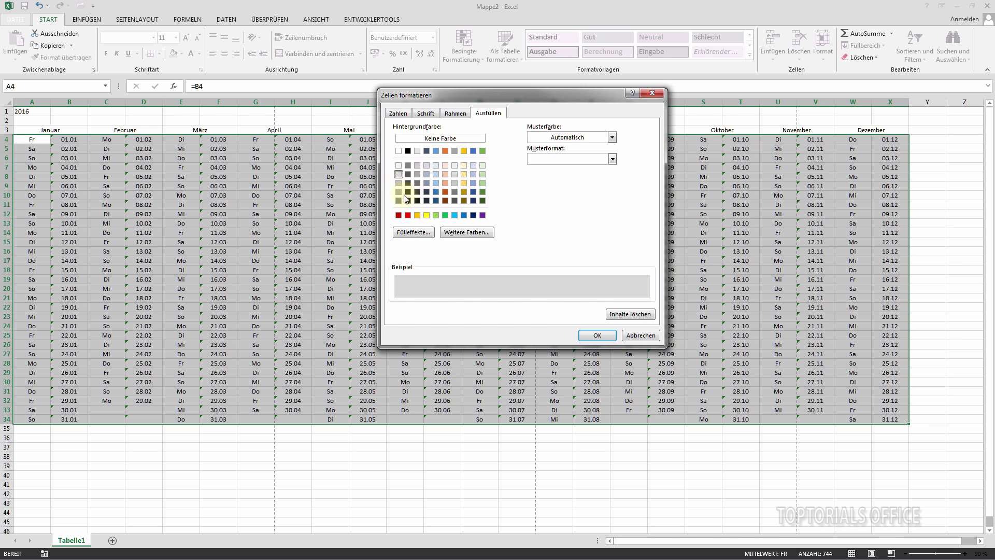
pyautogui.click(584, 335)
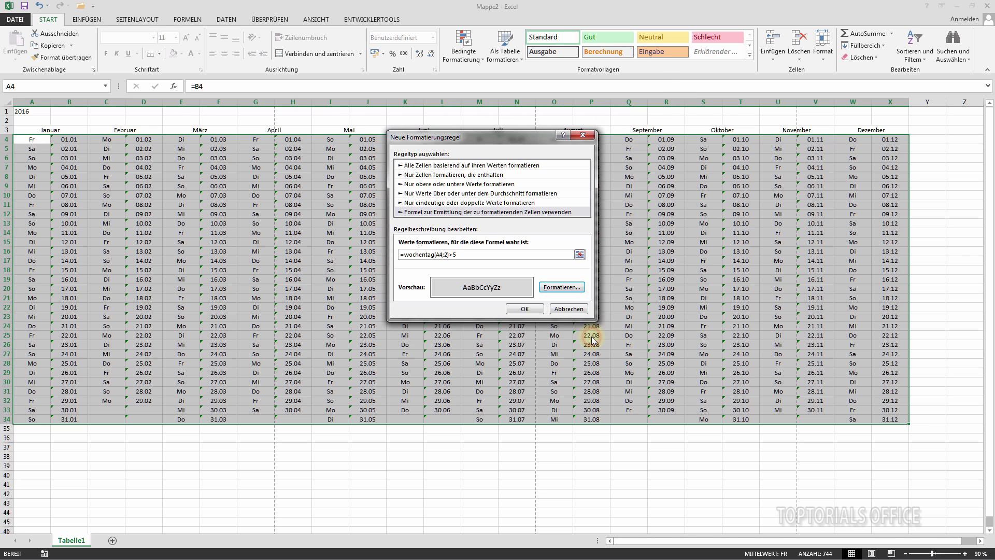
pyautogui.click(524, 308)
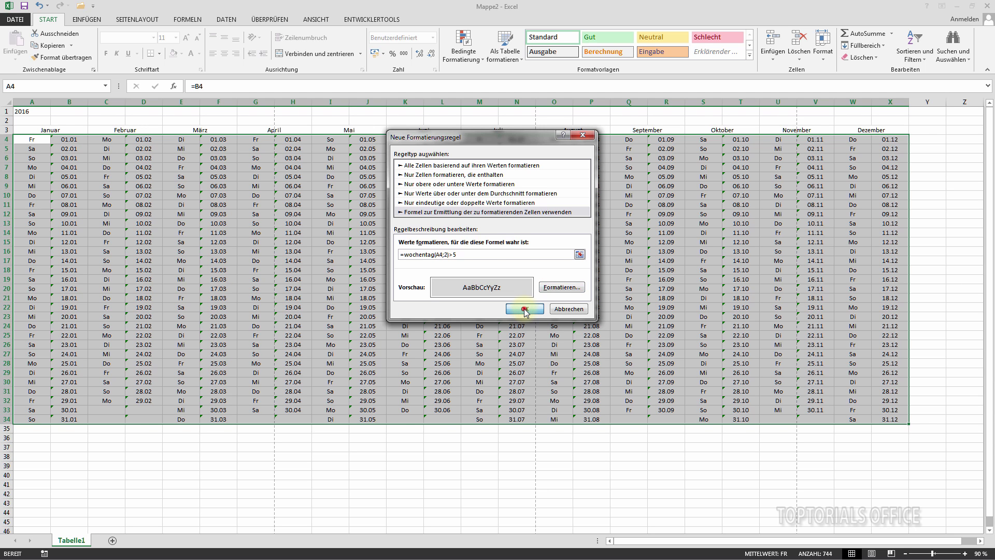
pyautogui.click(524, 309)
pyautogui.click(516, 310)
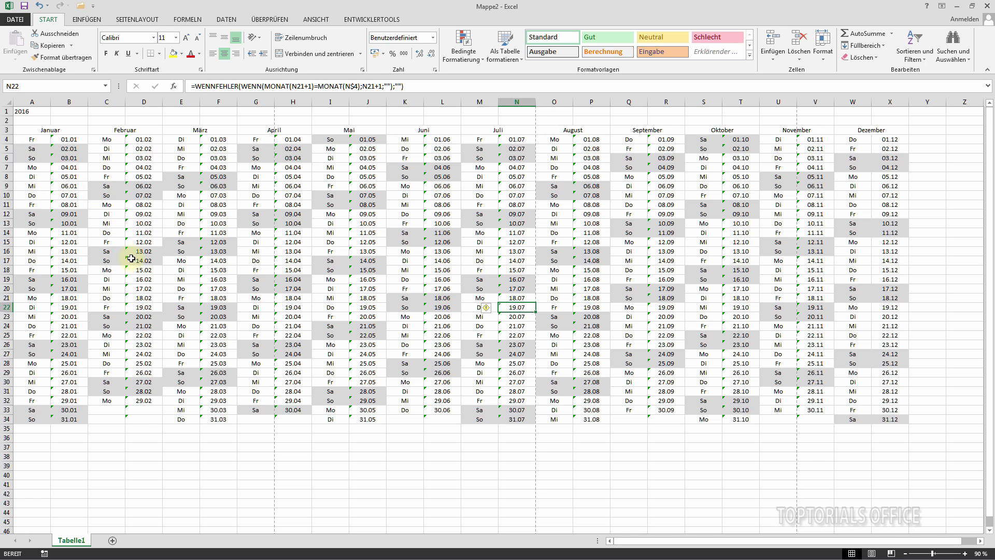
# Change the year in A1 to 2010 so dates and weekend shading shift accordingly
pyautogui.click(24, 112)
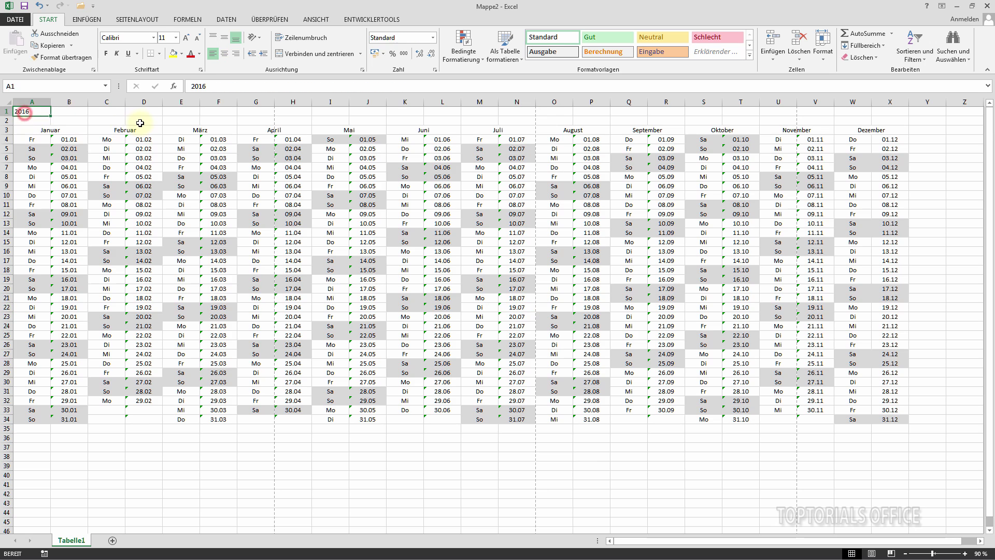
pyautogui.write('20')
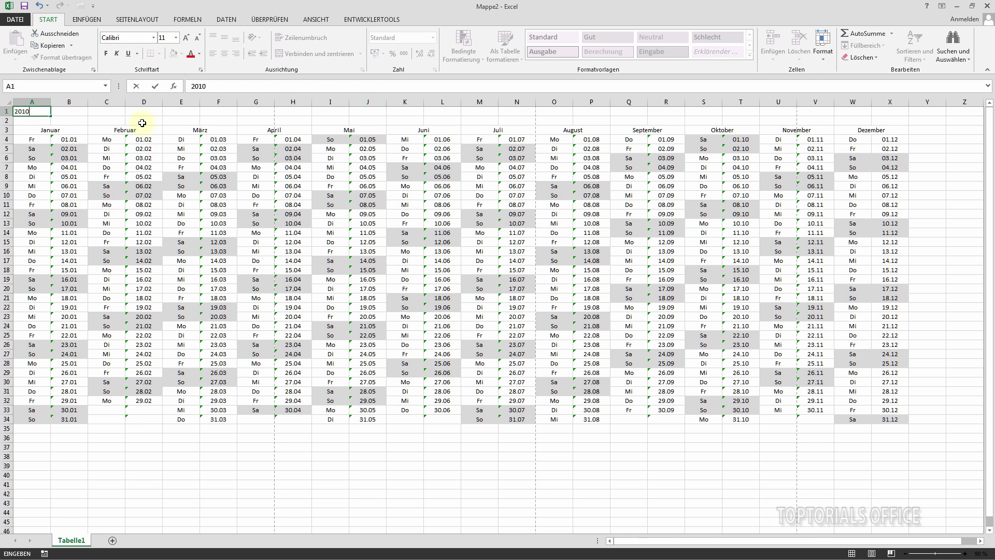
pyautogui.press('Return')
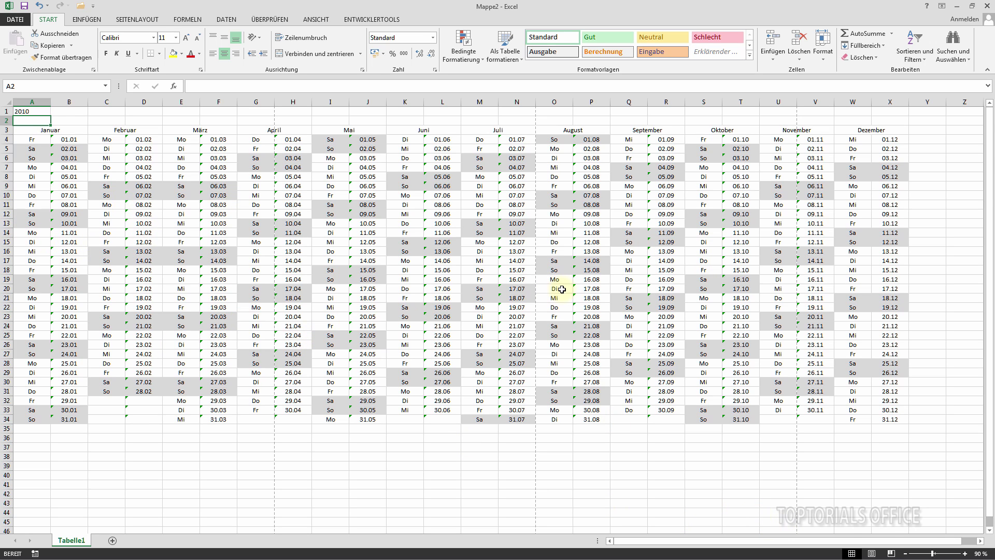
# Make the row 3 month names bold at font size 14
pyautogui.click(6, 130)
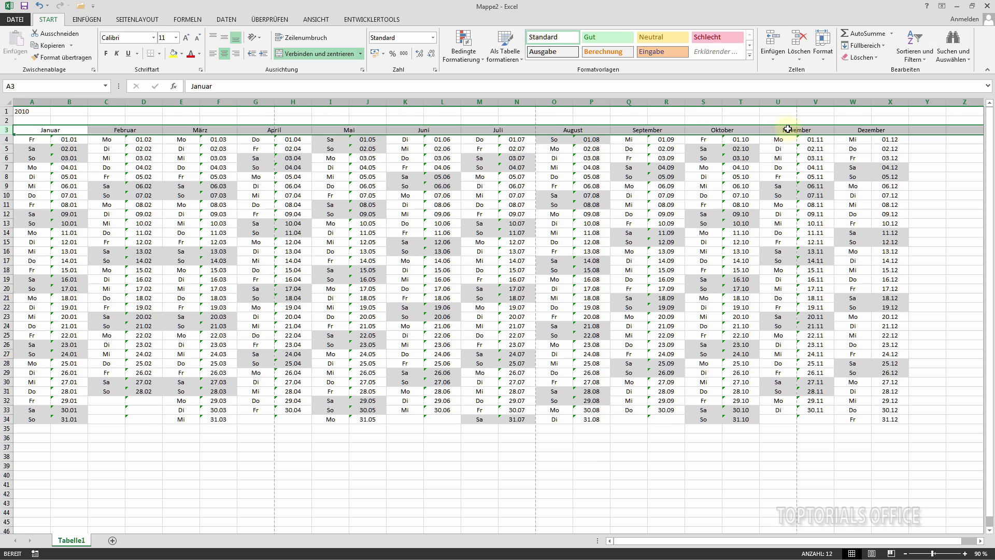
pyautogui.click(106, 54)
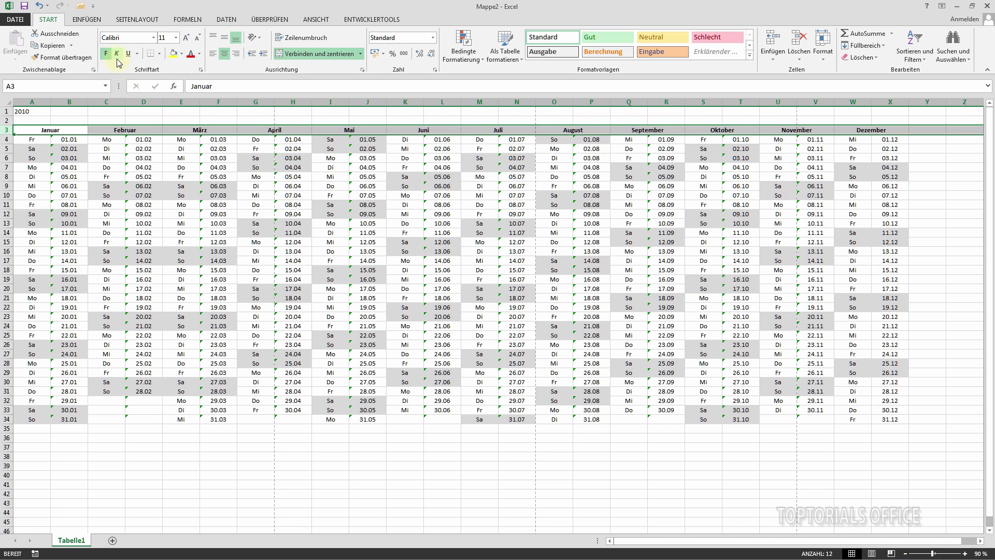
pyautogui.click(176, 39)
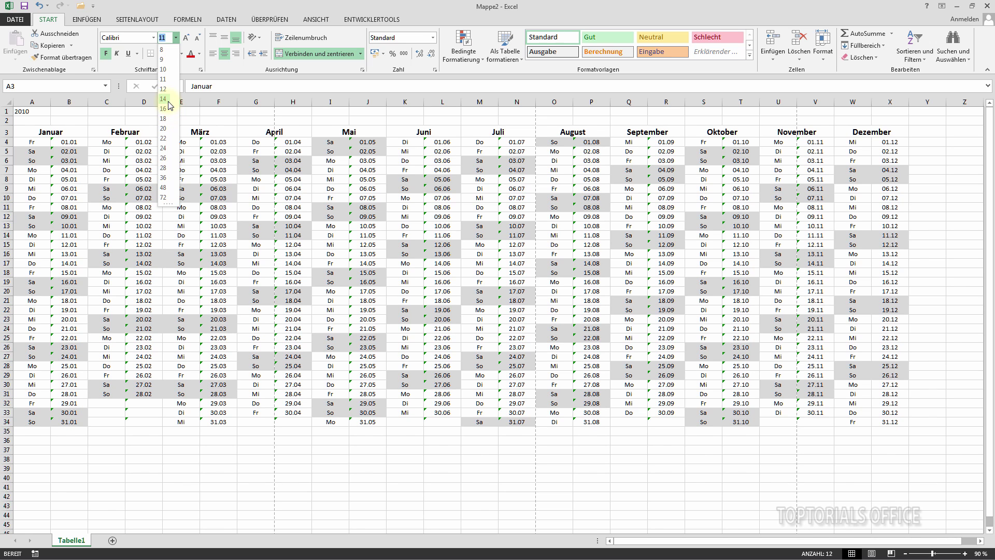
pyautogui.click(169, 100)
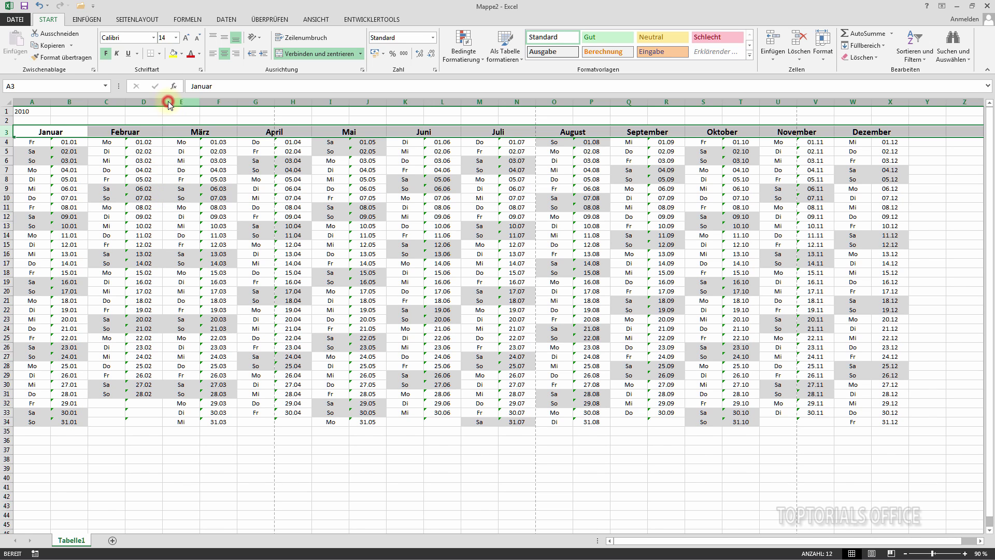
pyautogui.click(31, 113)
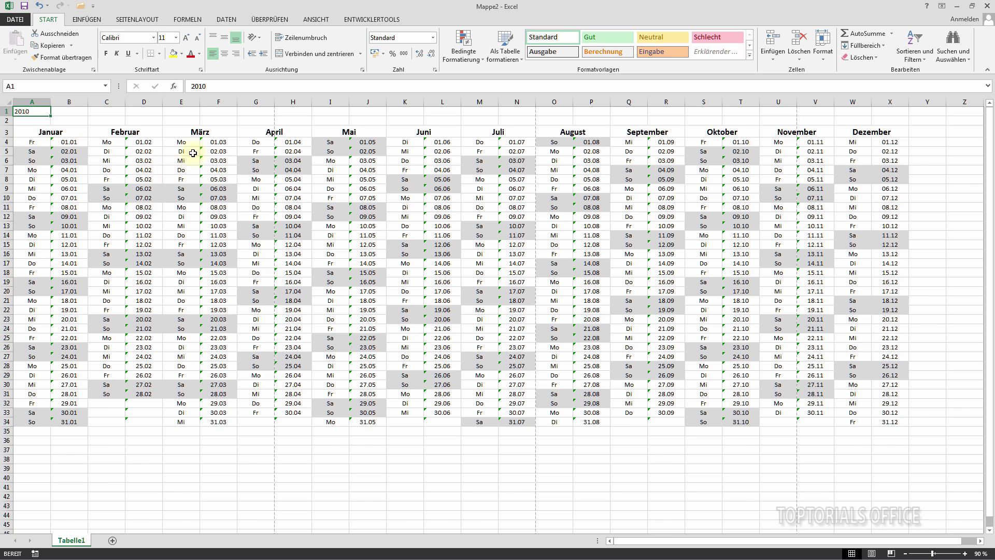
# Make the year title 28 pt, merged across A1:B1, left-aligned and bold
pyautogui.click(176, 38)
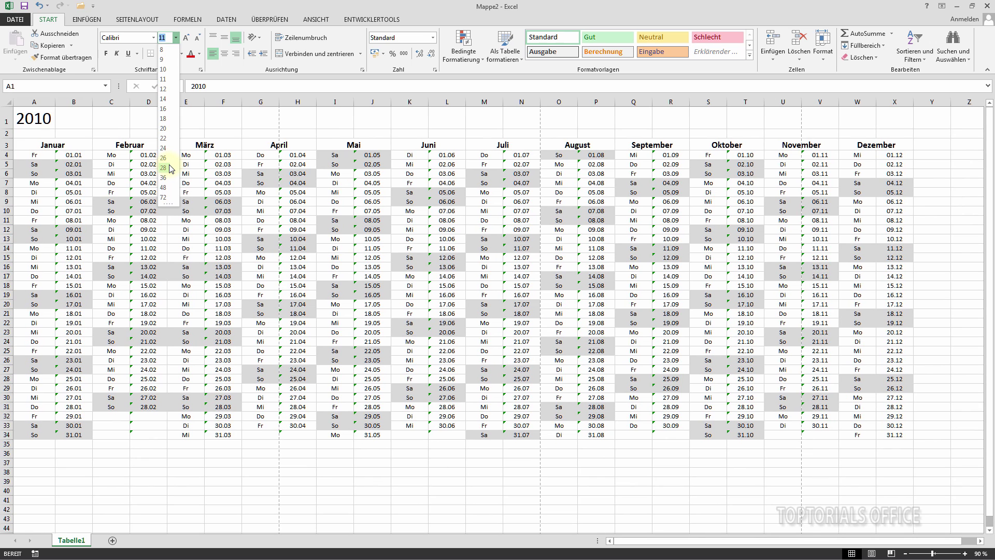
pyautogui.click(170, 166)
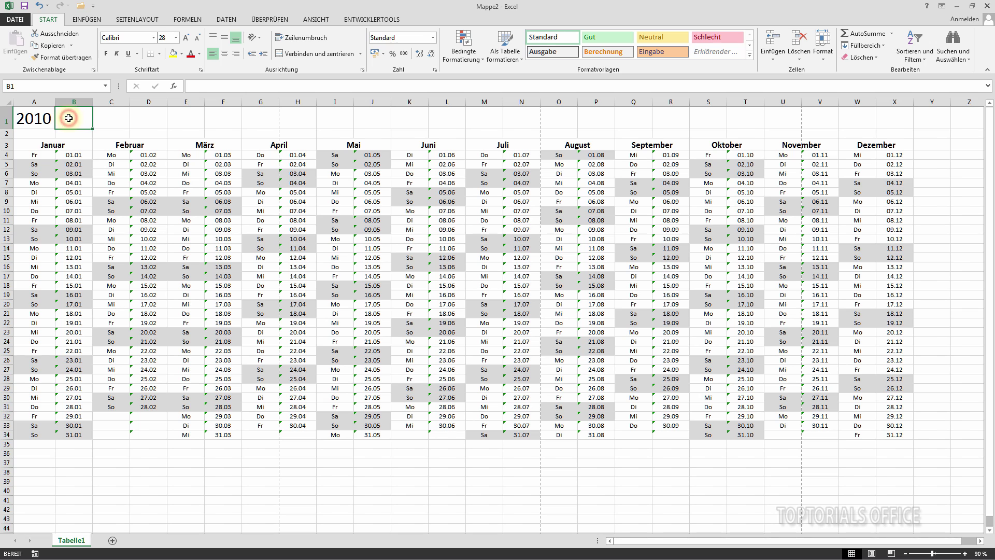
pyautogui.moveTo(68, 119); pyautogui.dragTo(29, 116)
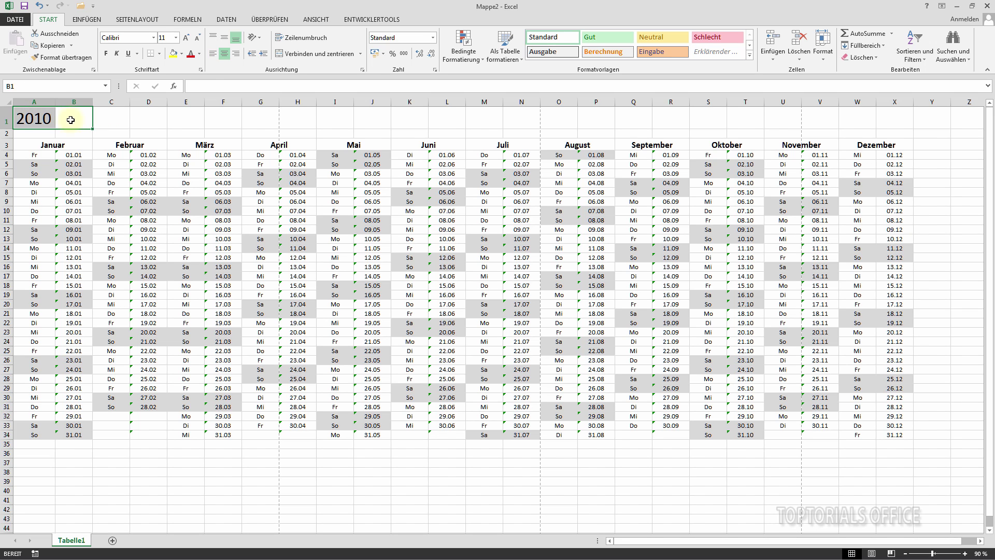
pyautogui.click(291, 54)
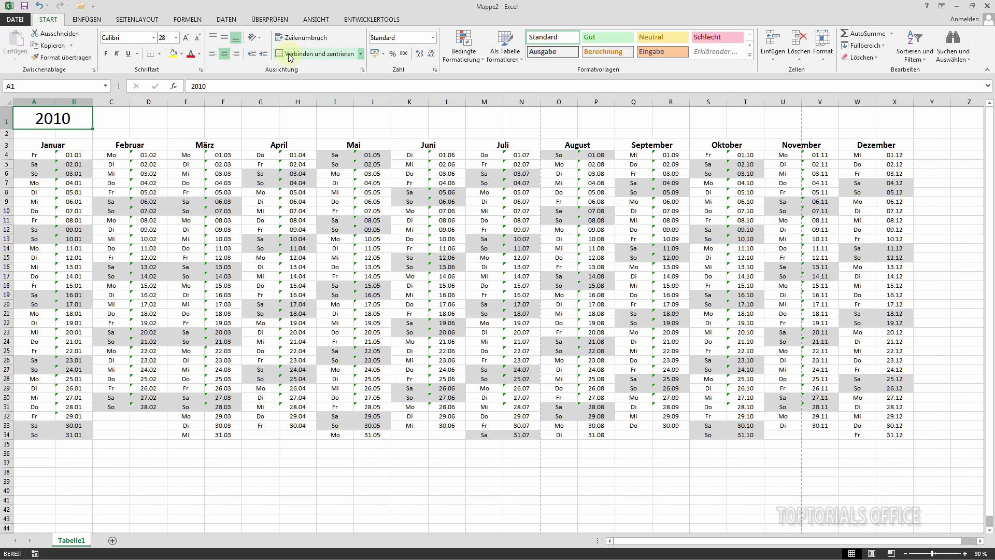
pyautogui.click(213, 55)
pyautogui.click(106, 54)
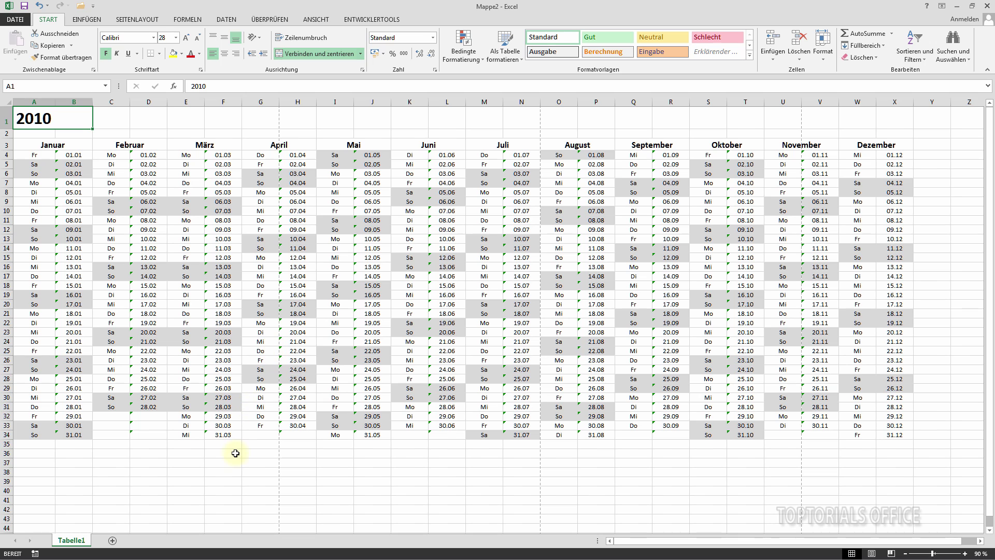
# Replace the year in A1 with 2017
pyautogui.click(52, 119)
pyautogui.write('2017')
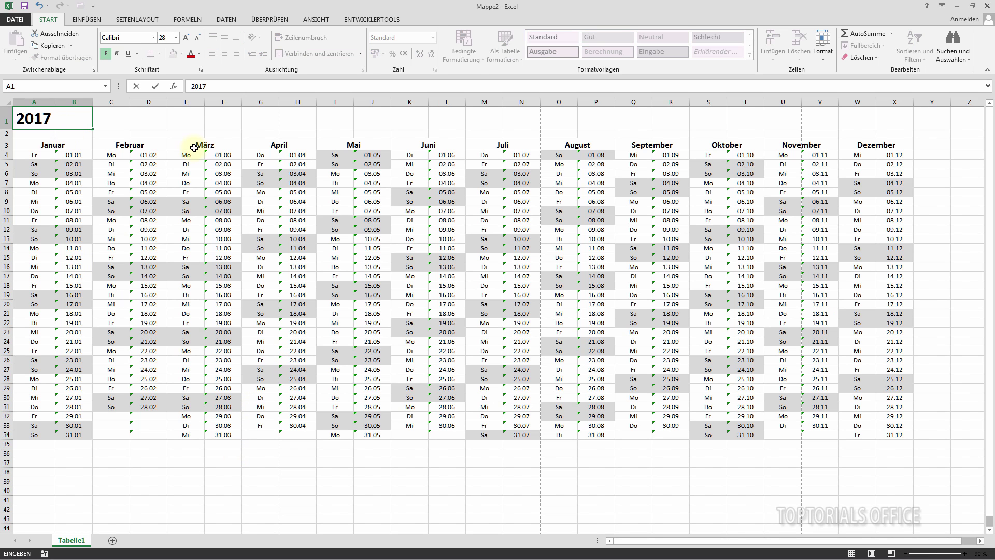
pyautogui.press('Return')
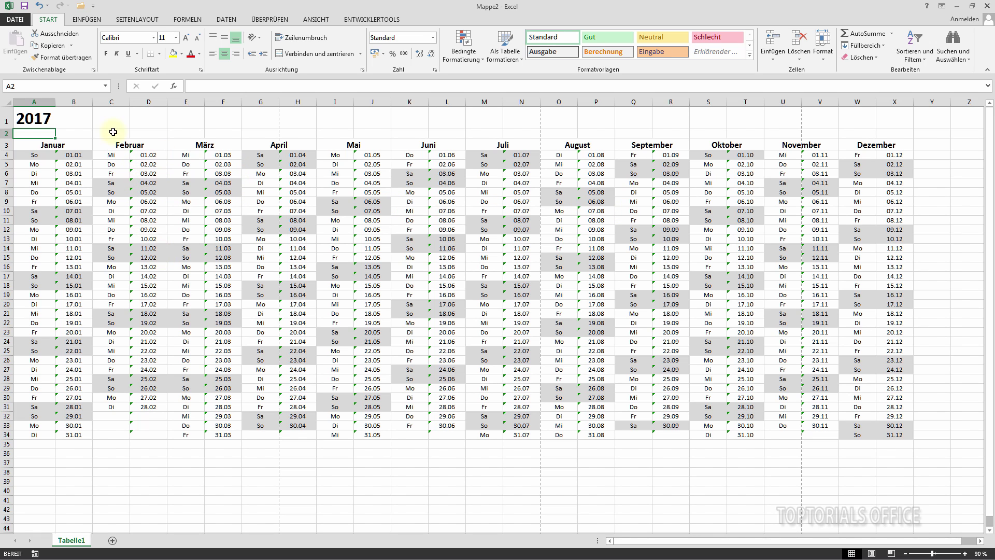
# Narrow columns A through X to width 6,57
pyautogui.moveTo(32, 101); pyautogui.dragTo(236, 109)
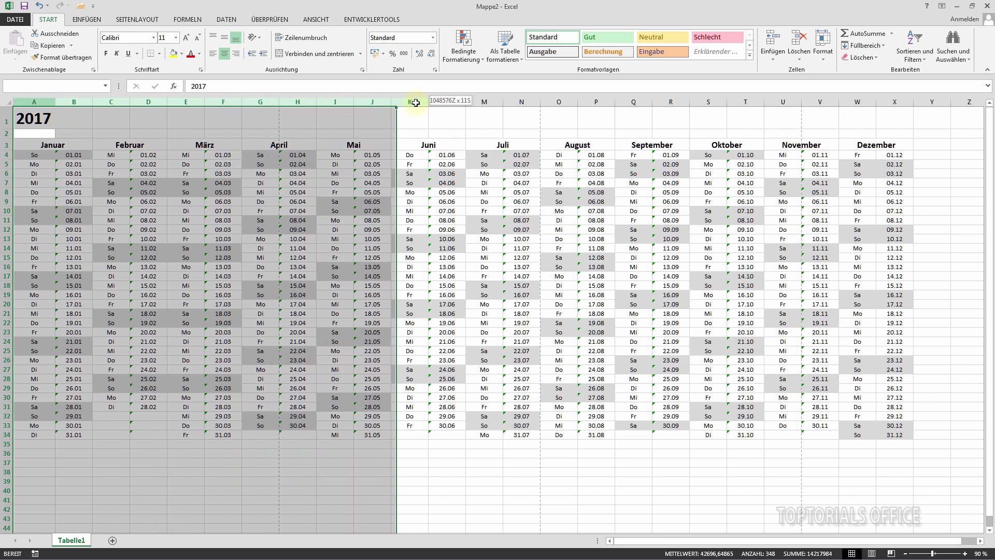
pyautogui.moveTo(236, 109); pyautogui.dragTo(889, 96)
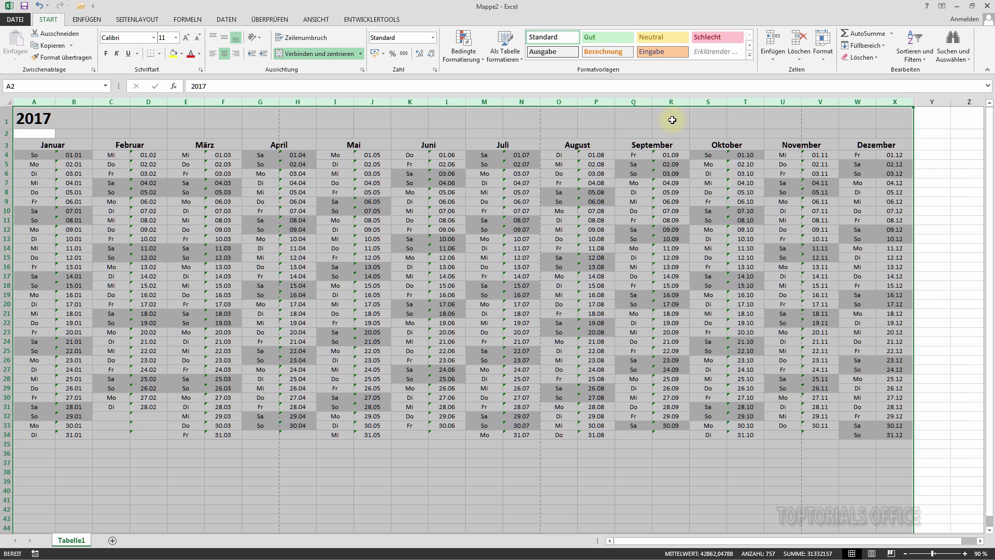
pyautogui.moveTo(690, 101); pyautogui.dragTo(677, 102)
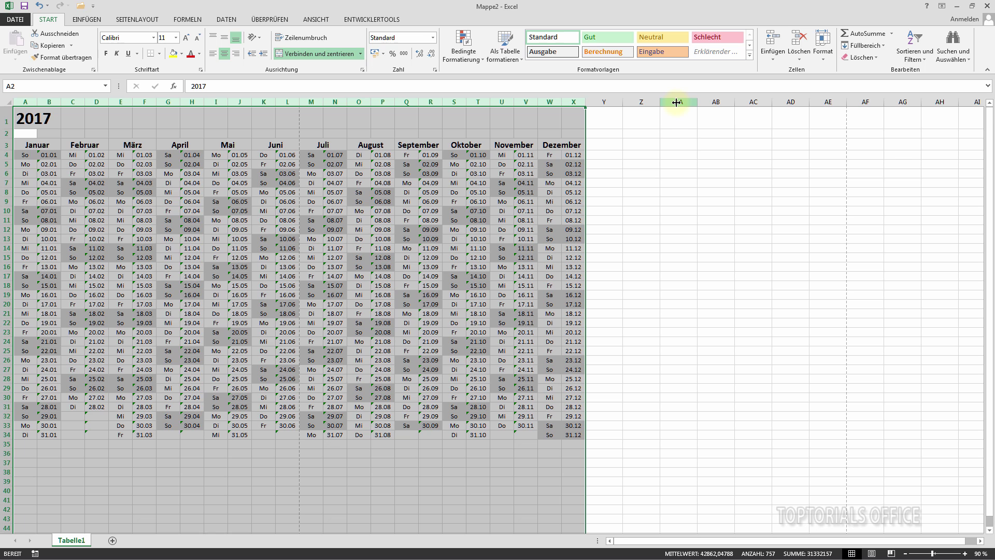
pyautogui.click(433, 126)
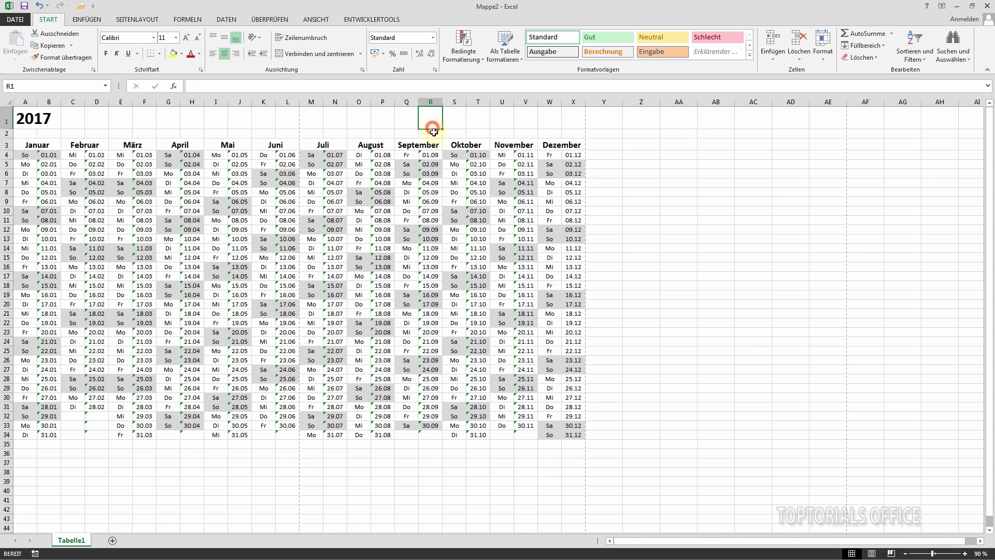
# Zoom the sheet view in to 120%
pyautogui.click(965, 554)
pyautogui.click(965, 553)
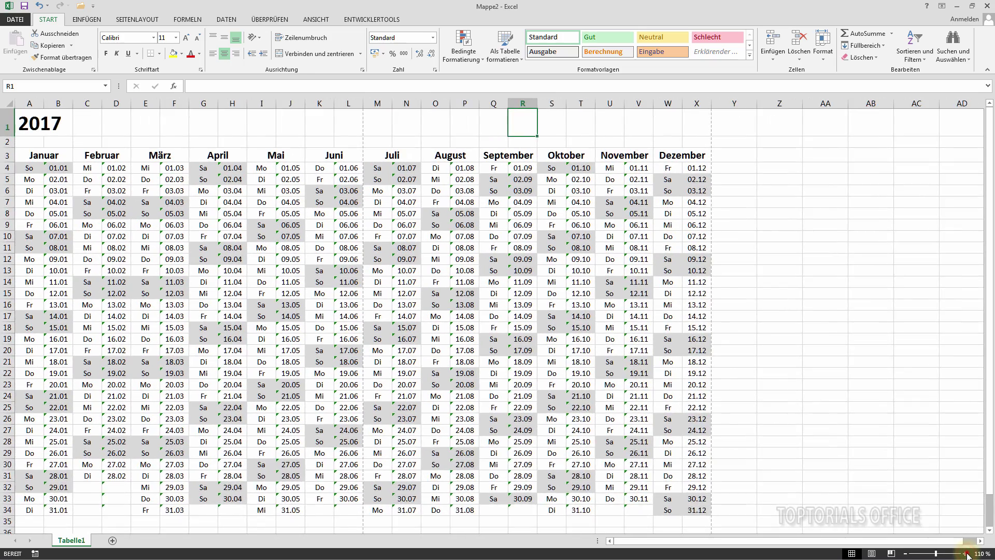
pyautogui.click(966, 554)
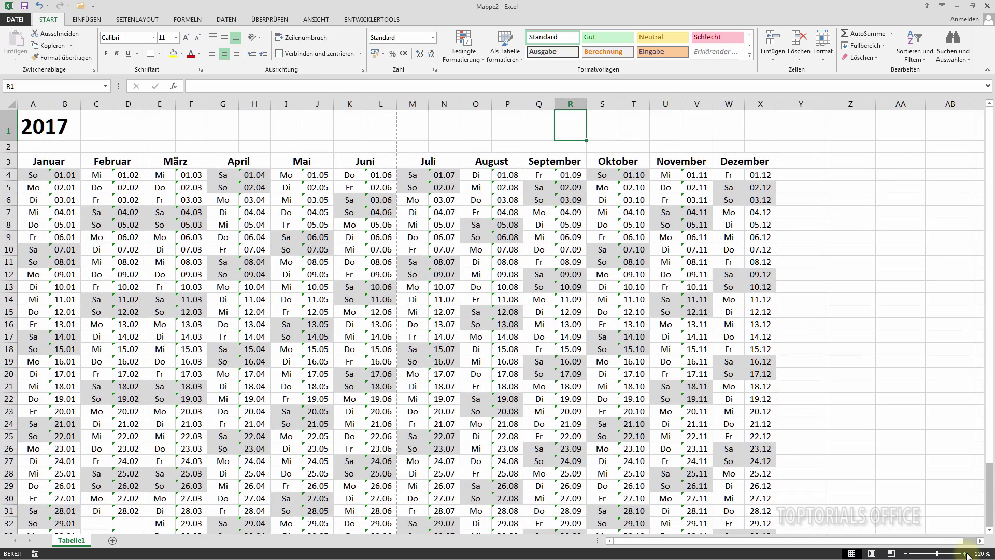
pyautogui.scroll(-3, 778, 428)
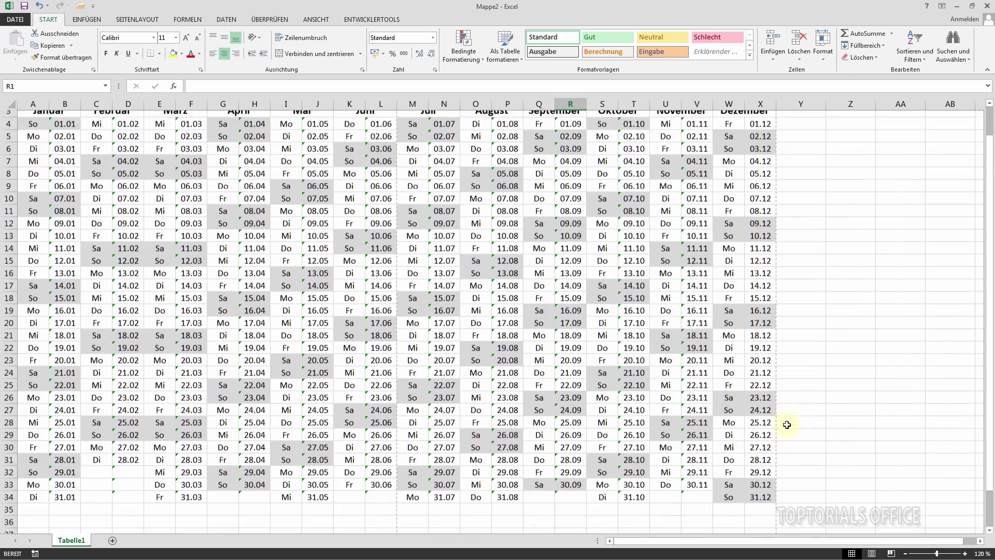
pyautogui.scroll(1, 772, 409)
pyautogui.scroll(2, 762, 378)
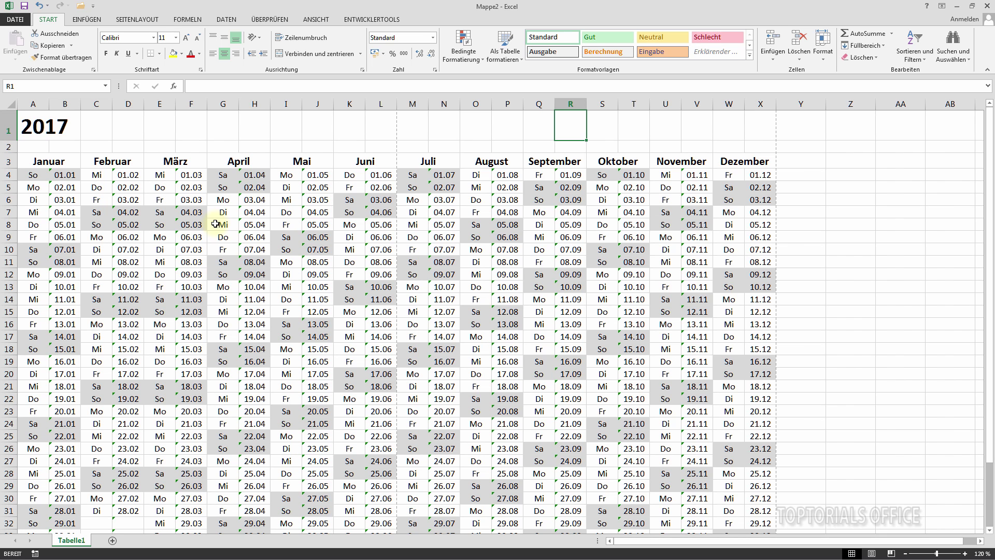
# Set printing to landscape with 'Blatt auf einer Seite darstellen' scaling
pyautogui.click(15, 19)
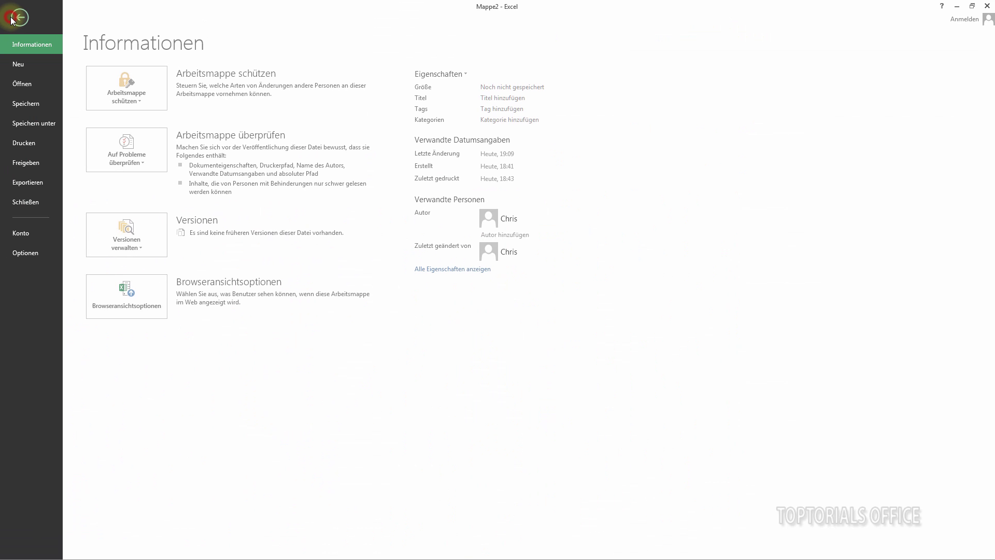
pyautogui.click(25, 142)
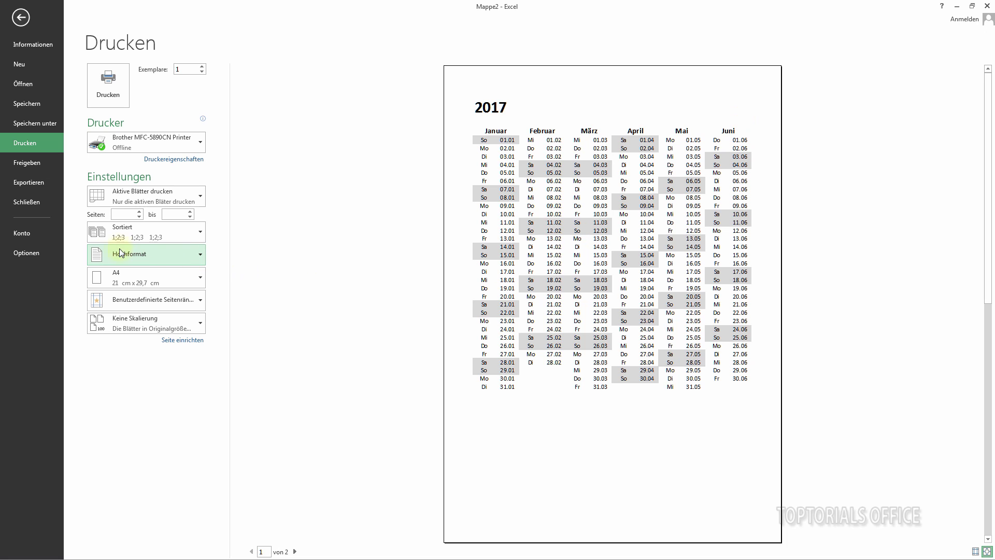
pyautogui.click(200, 258)
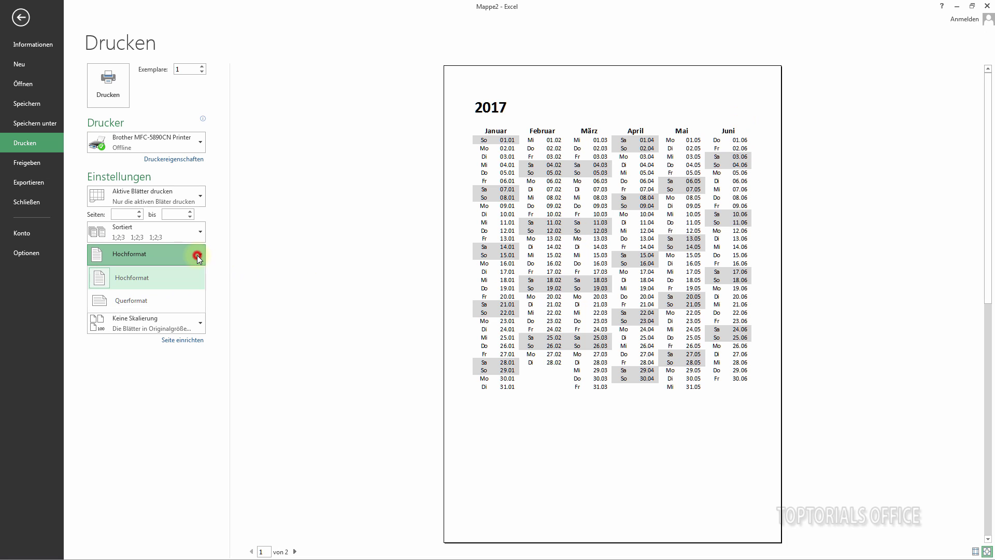
pyautogui.click(156, 303)
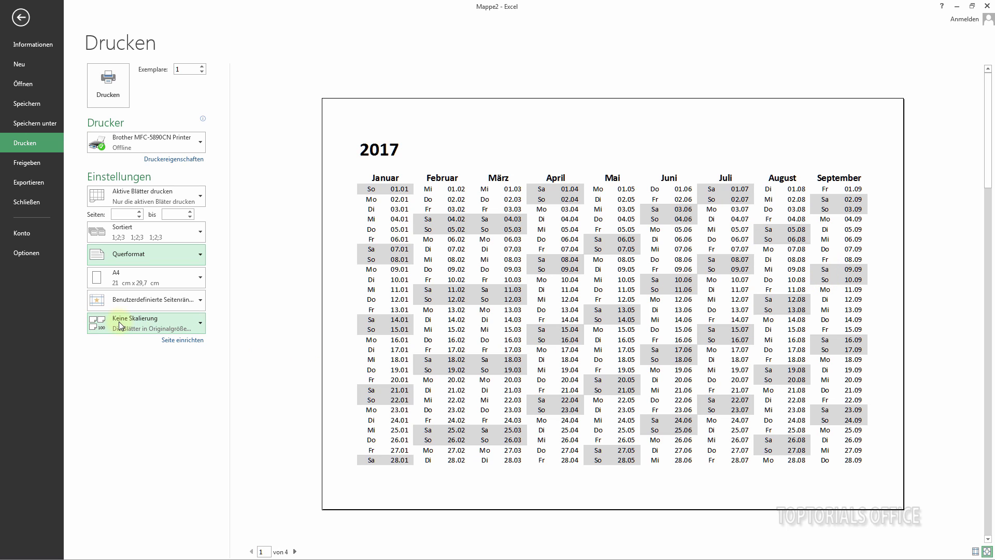
pyautogui.click(197, 325)
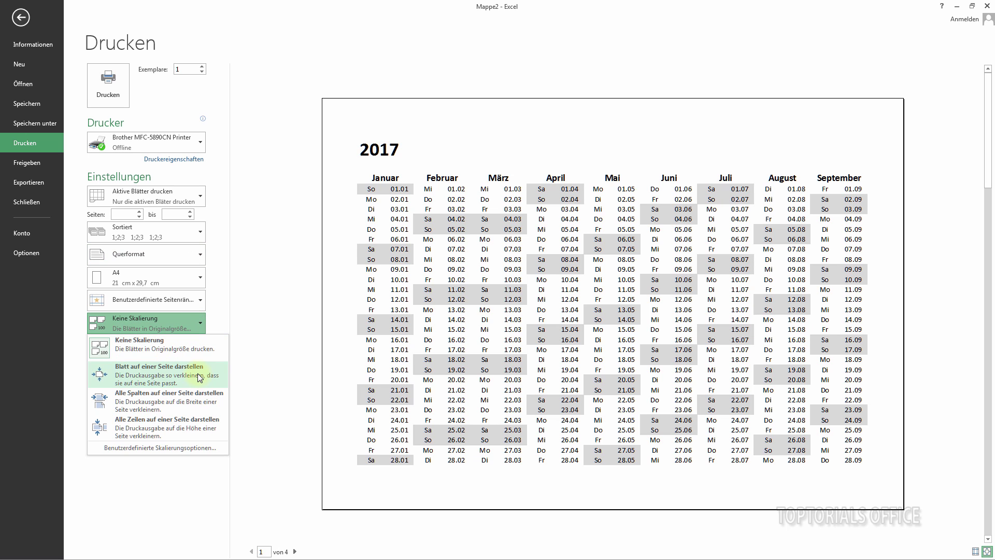
pyautogui.click(200, 377)
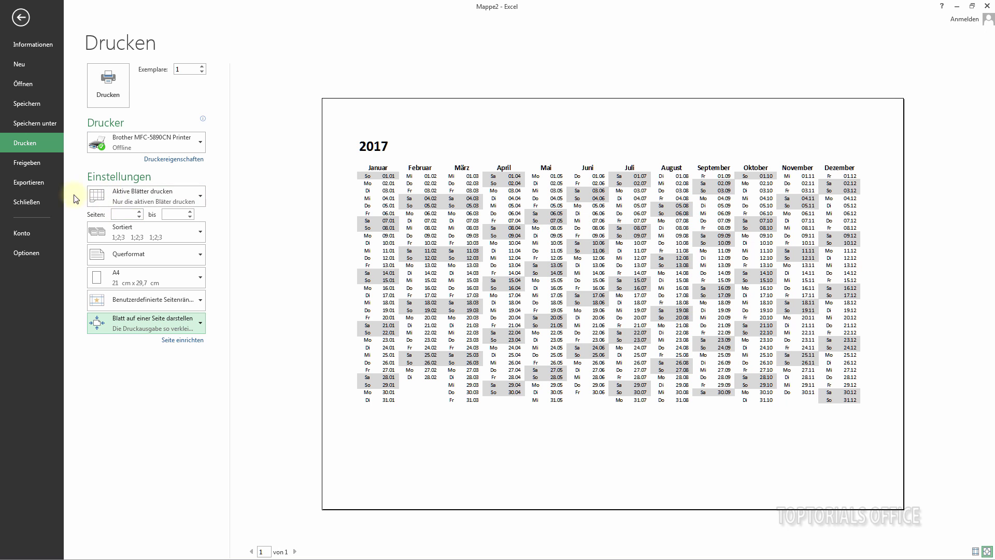
pyautogui.click(17, 18)
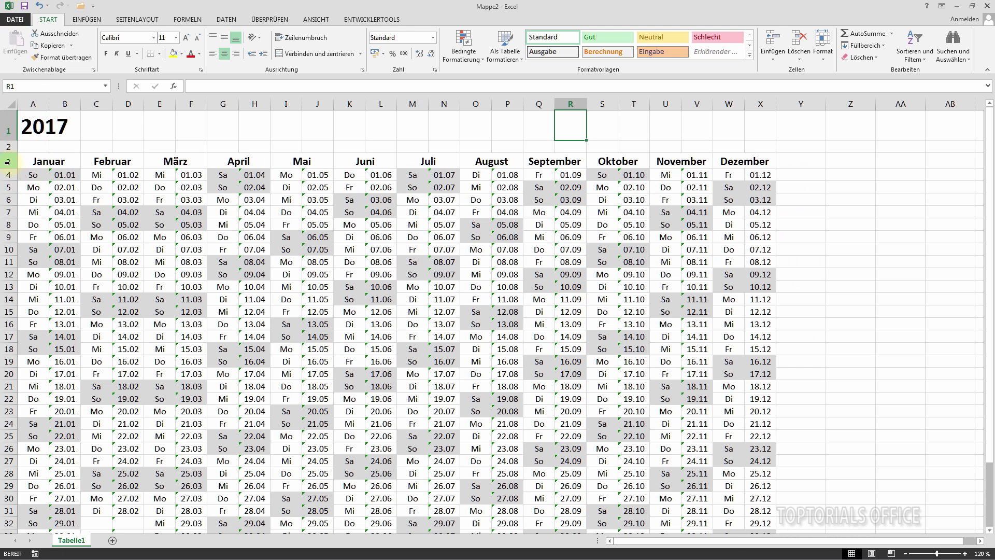
# Set rows 3 to 34 to height 18,75
pyautogui.moveTo(8, 162); pyautogui.dragTo(7, 533)
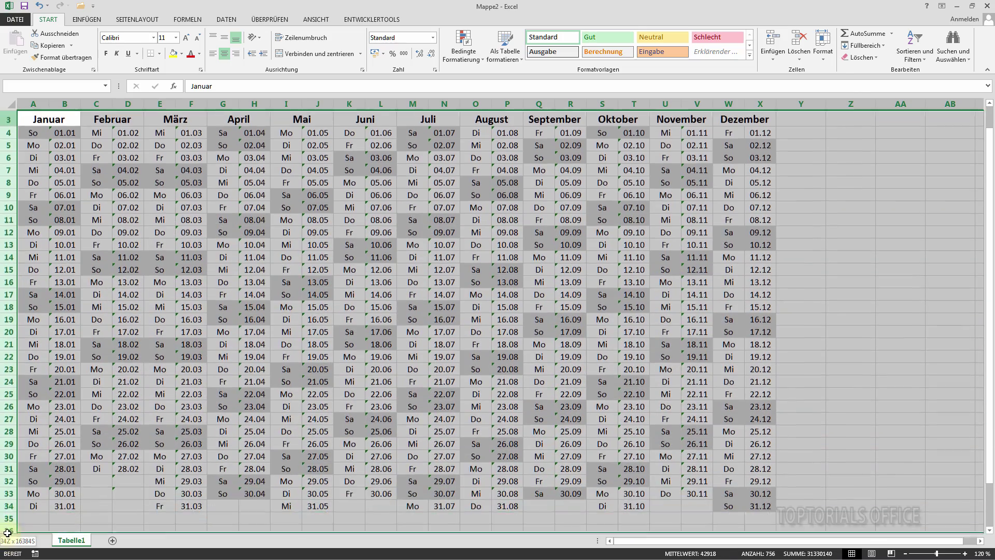
pyautogui.moveTo(7, 533); pyautogui.dragTo(4, 450)
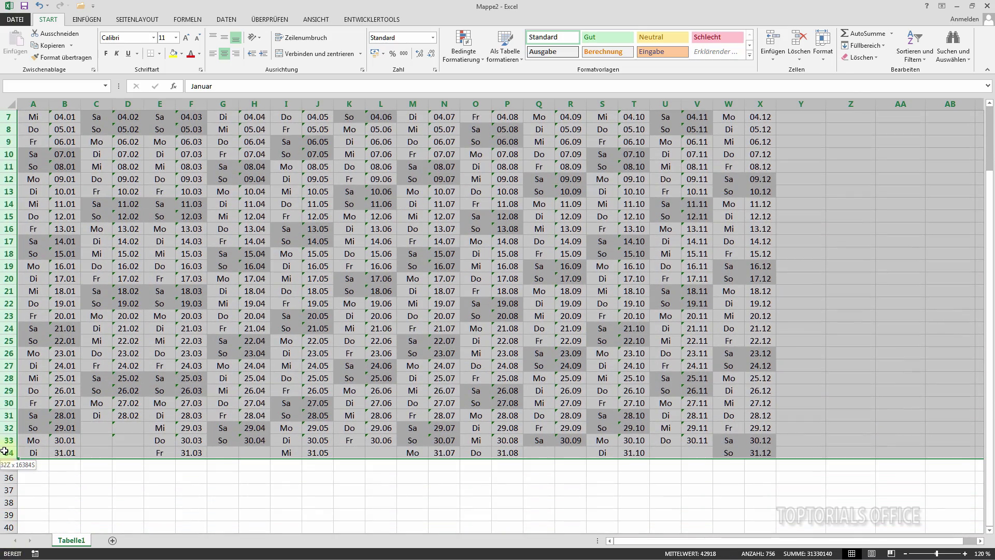
pyautogui.scroll(-5, 208, 468)
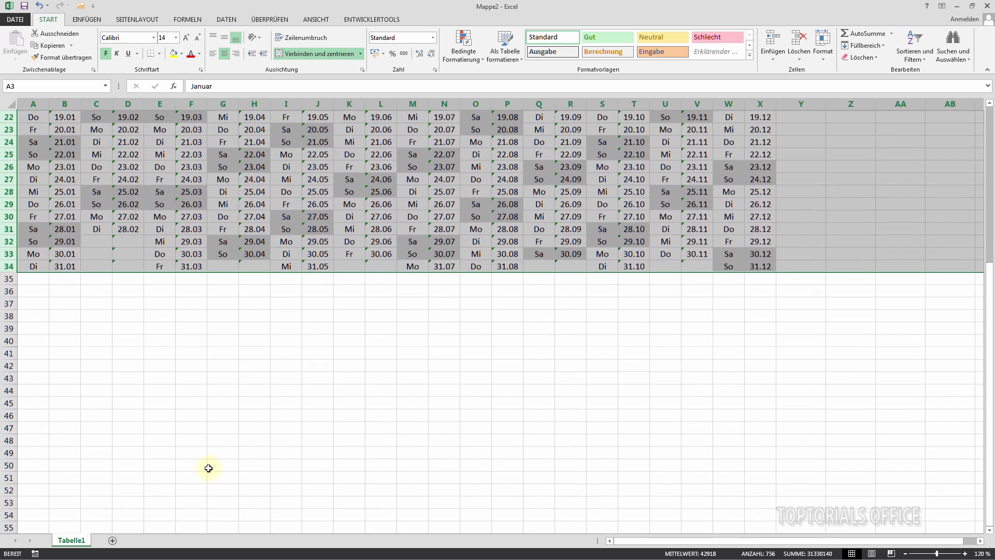
pyautogui.moveTo(10, 271); pyautogui.dragTo(10, 278)
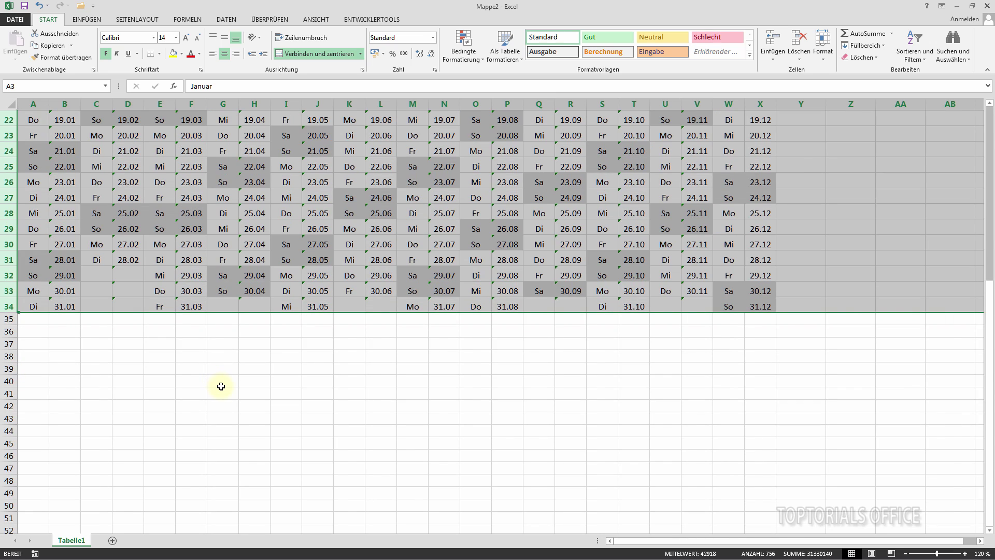
# Zoom the sheet out to 80% to see the whole calendar
pyautogui.scroll(1, 221, 386)
pyautogui.scroll(4, 220, 386)
pyautogui.scroll(2, 220, 386)
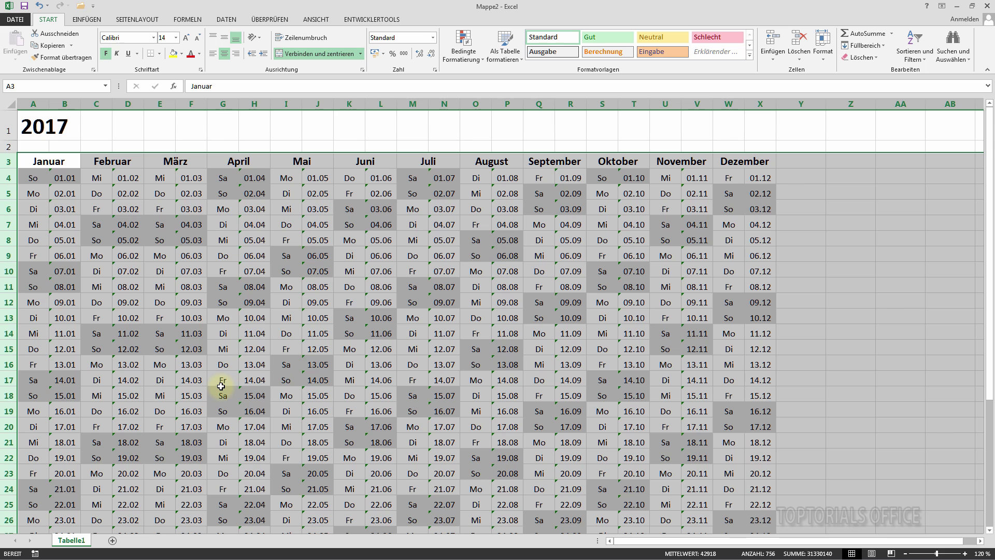
pyautogui.scroll(-2, 221, 386)
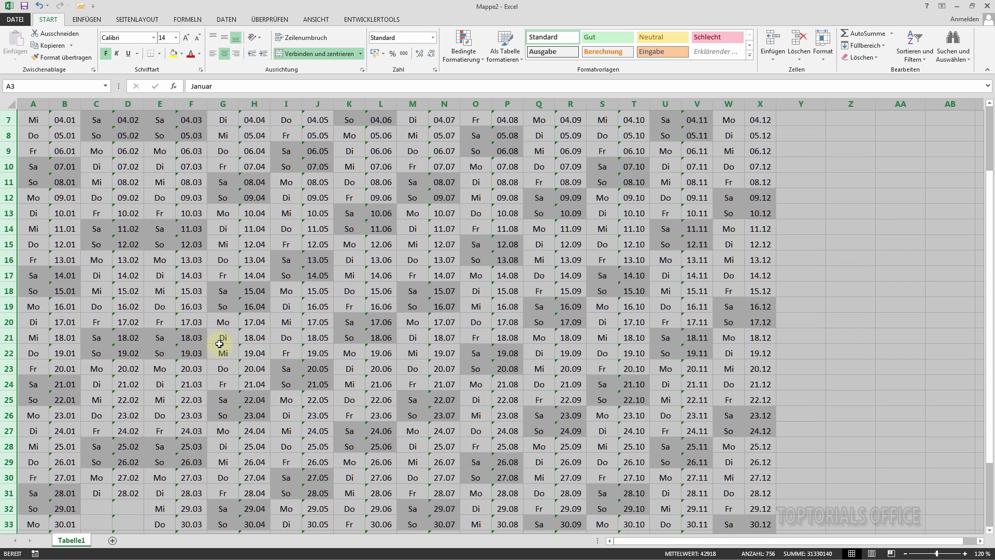
pyautogui.click(907, 554)
pyautogui.click(907, 553)
pyautogui.click(907, 554)
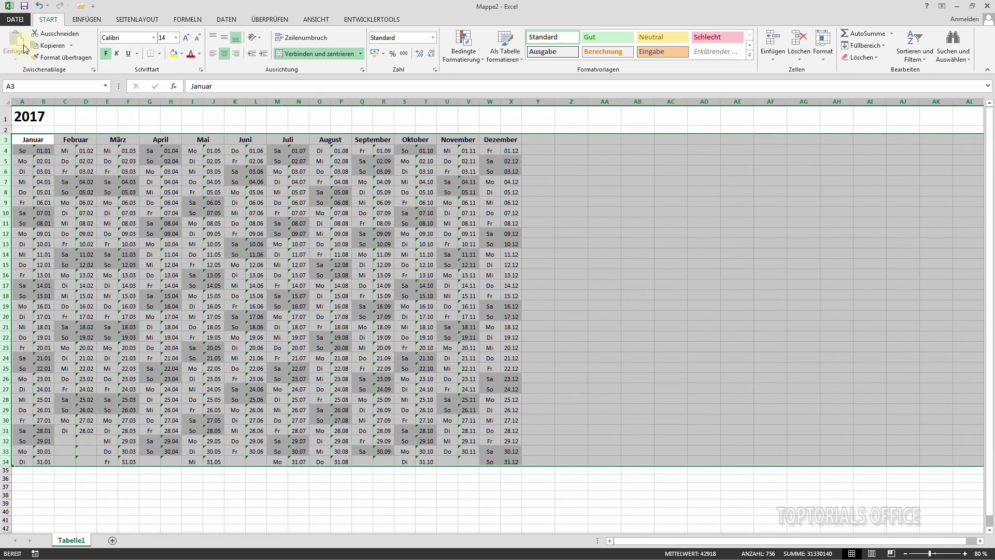
# Show the print preview of the 2017 calendar from DATEI > Drucken
pyautogui.click(14, 24)
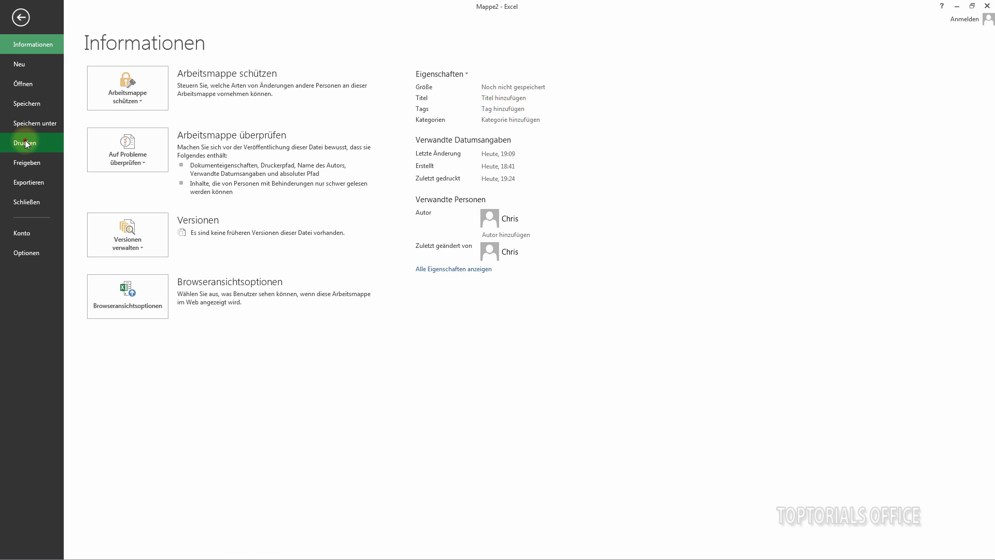
pyautogui.click(24, 141)
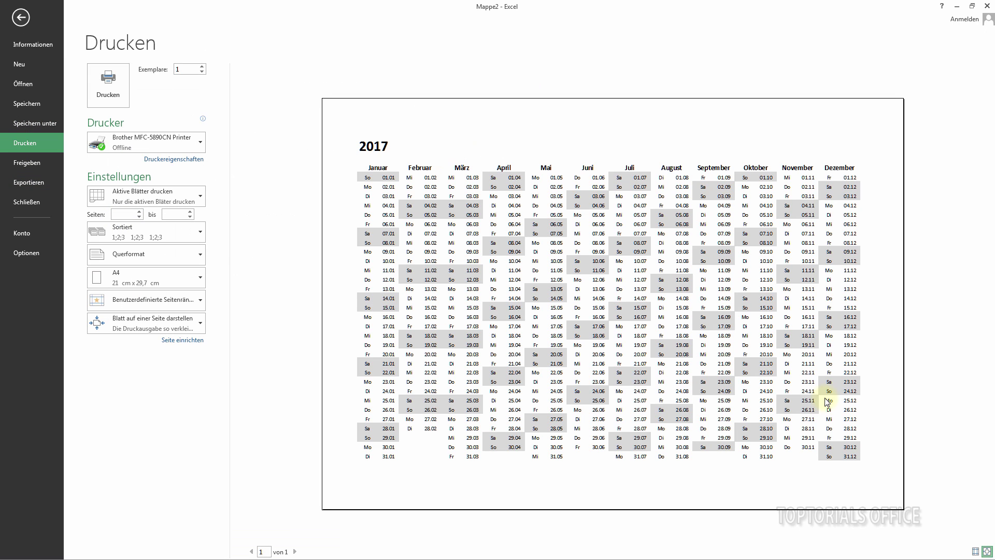